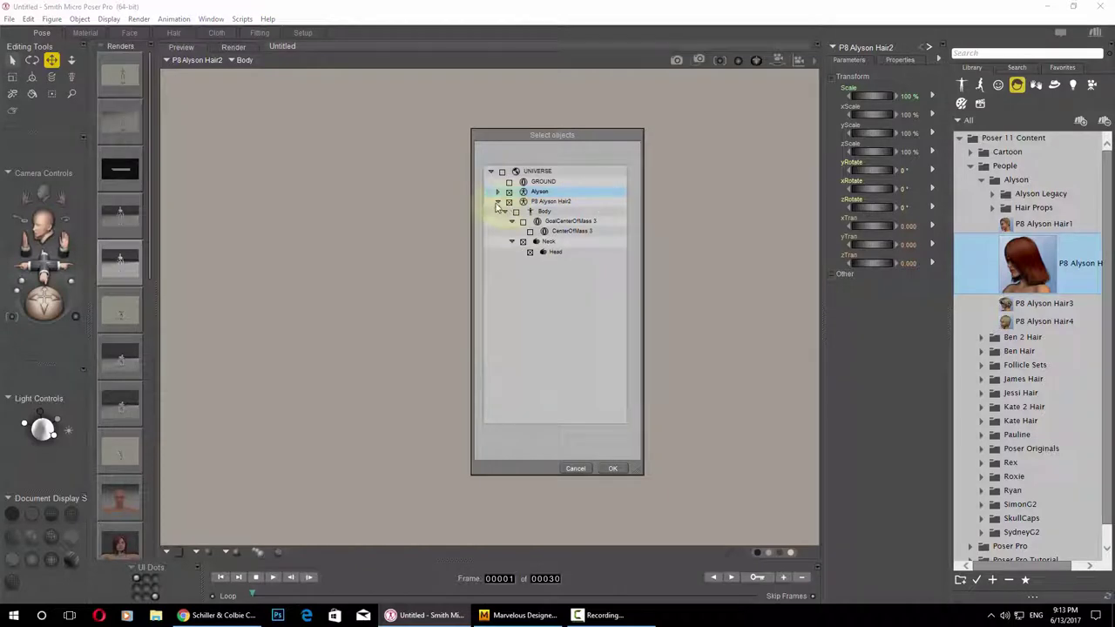
# Export the Alyson figure and P8 Alyson Hair2 at 100% scale as a Wavefront OBJ file named alyson 2.
pyautogui.click(497, 203)
pyautogui.click(613, 468)
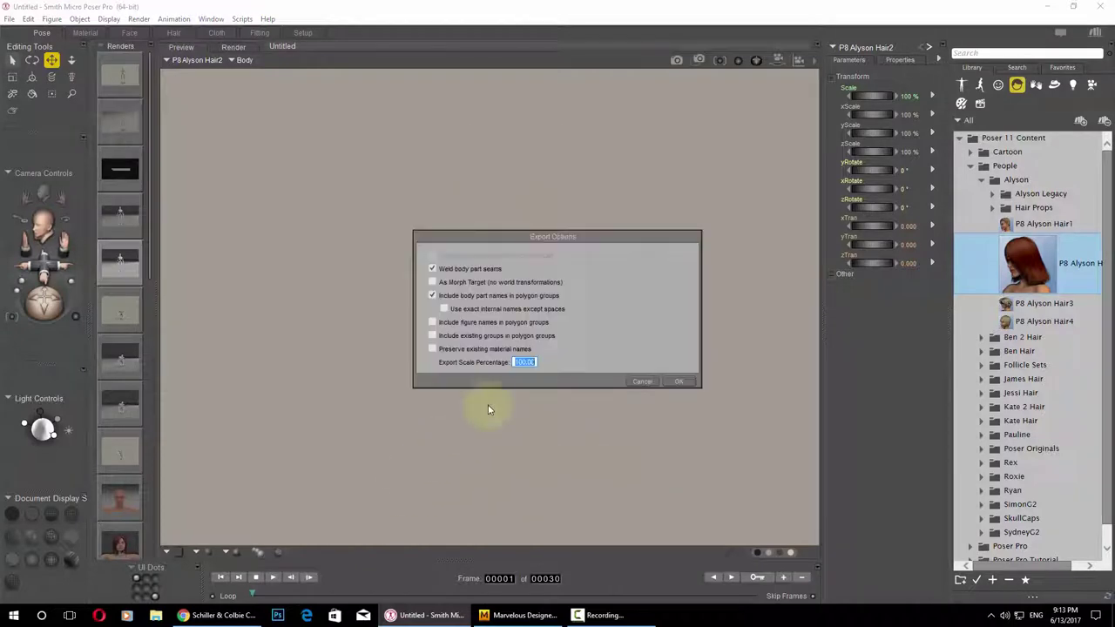
pyautogui.click(679, 382)
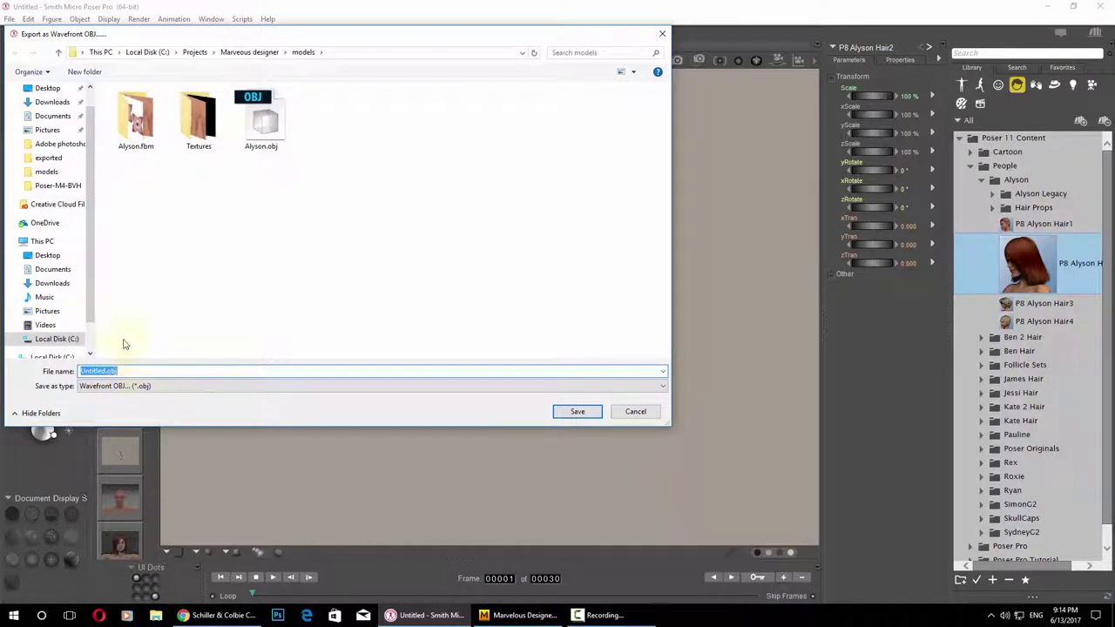
pyautogui.write('alyson 2')
pyautogui.press('Return')
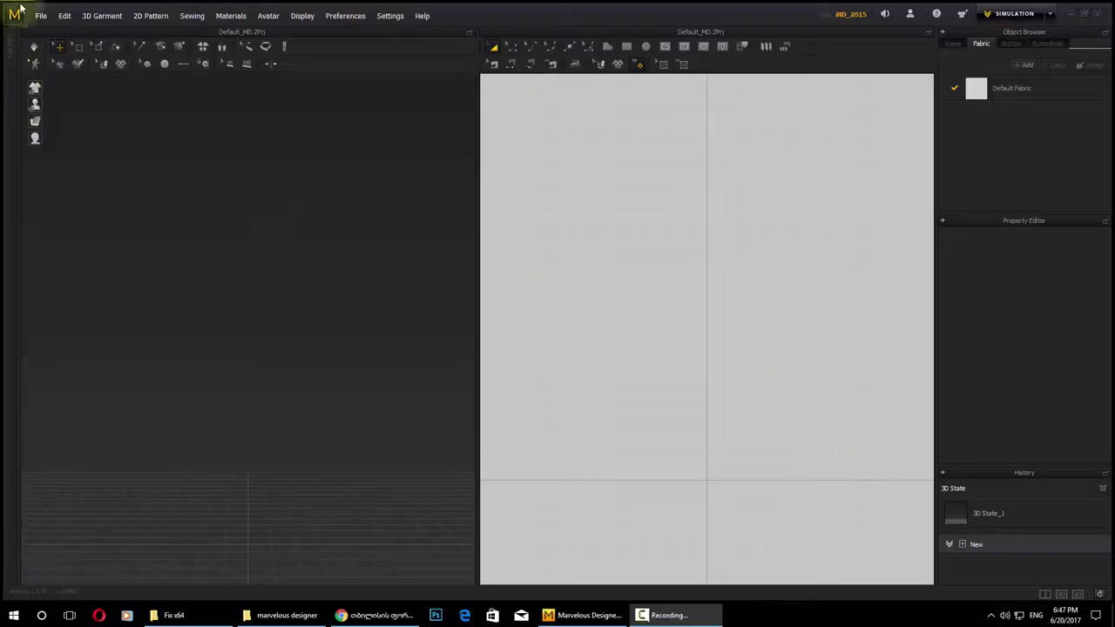
# Switch to Marvelous Designer and import alyson 2.obj as an avatar at the 8.6 ft (Poser) scale.
pyautogui.click(39, 25)
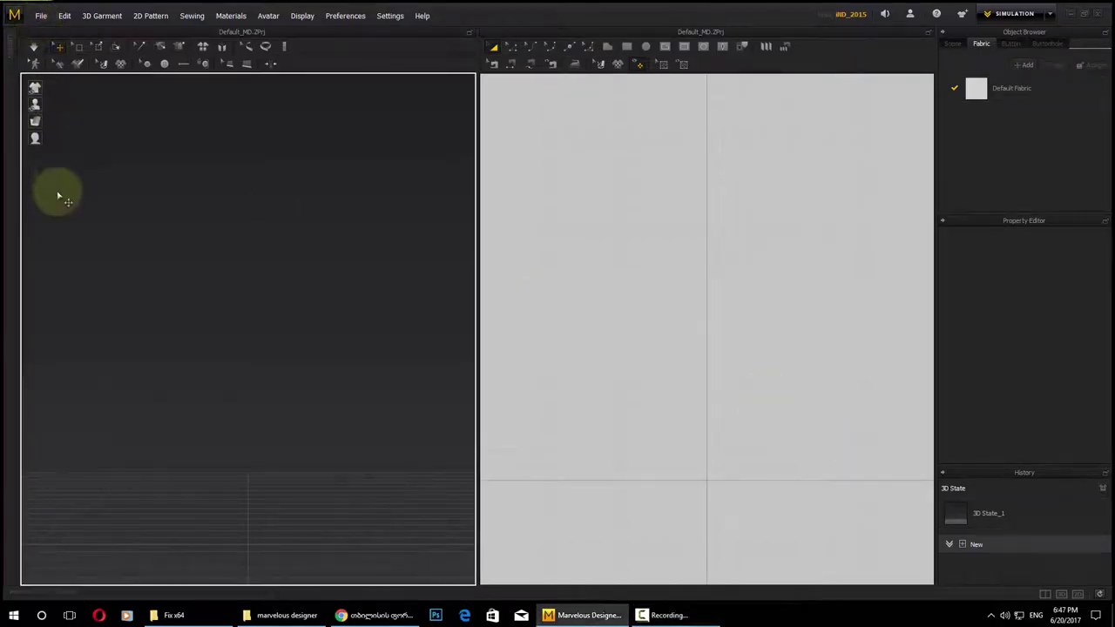
pyautogui.click(40, 16)
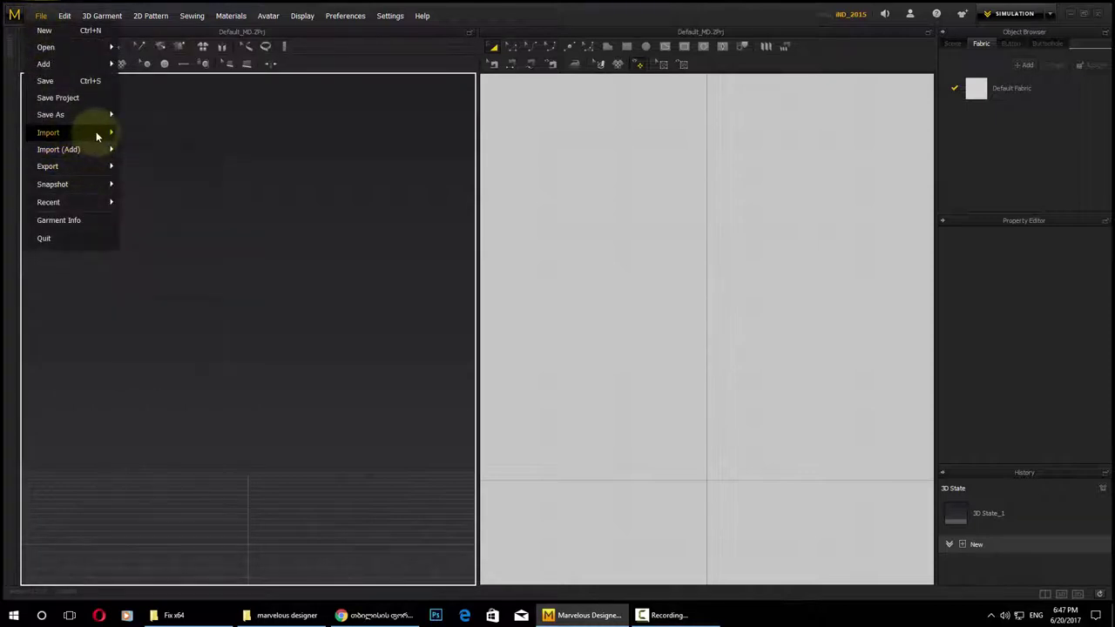
pyautogui.moveTo(97, 137)
pyautogui.click(158, 135)
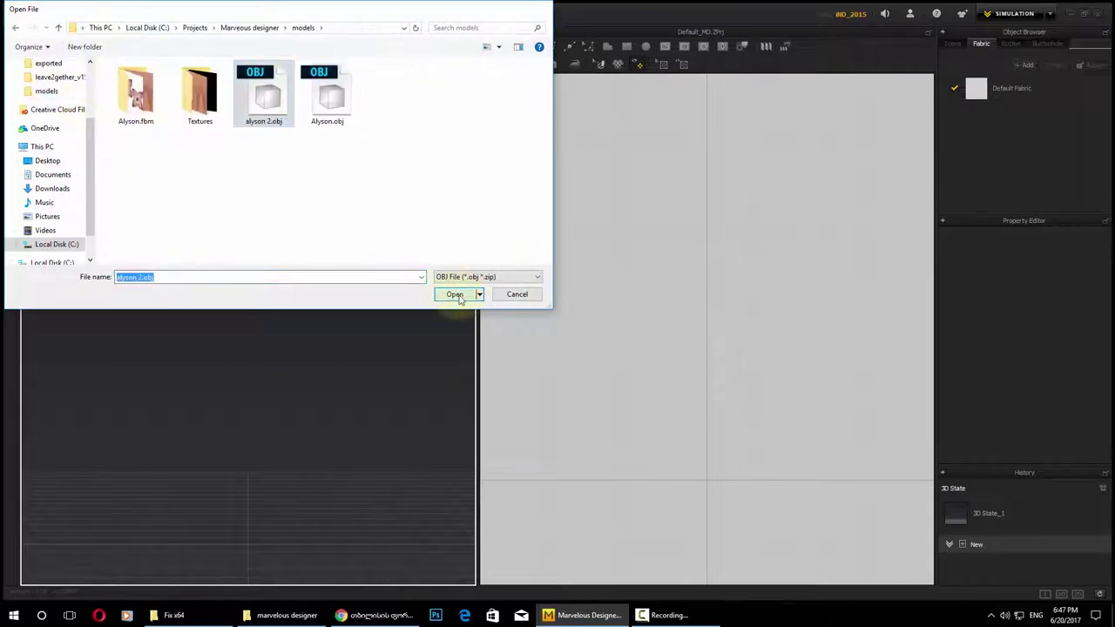
pyautogui.click(457, 297)
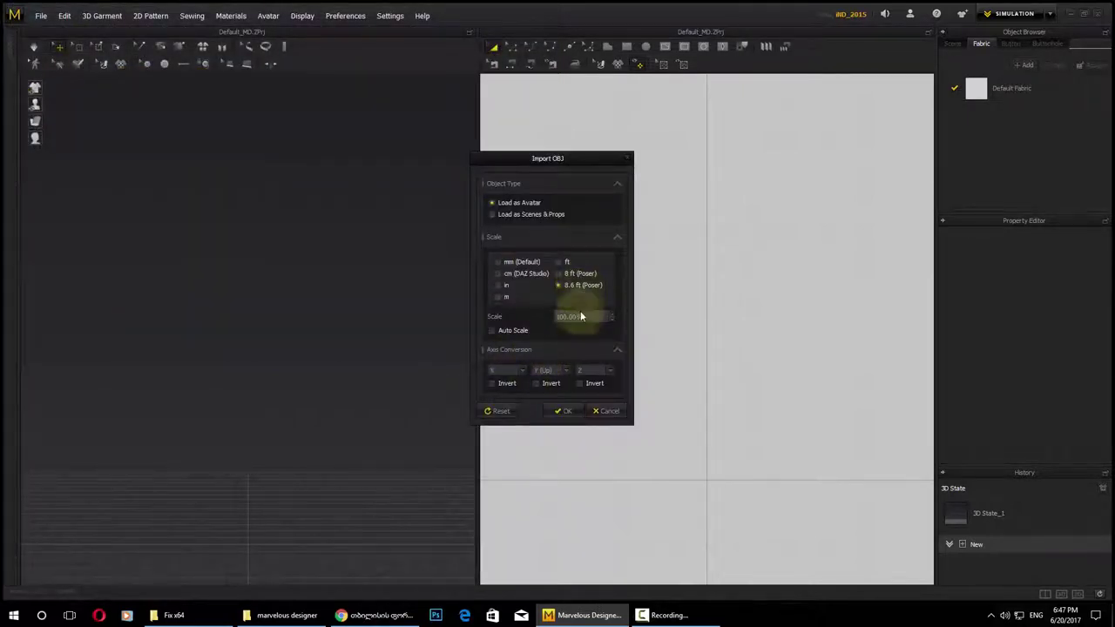
pyautogui.click(564, 413)
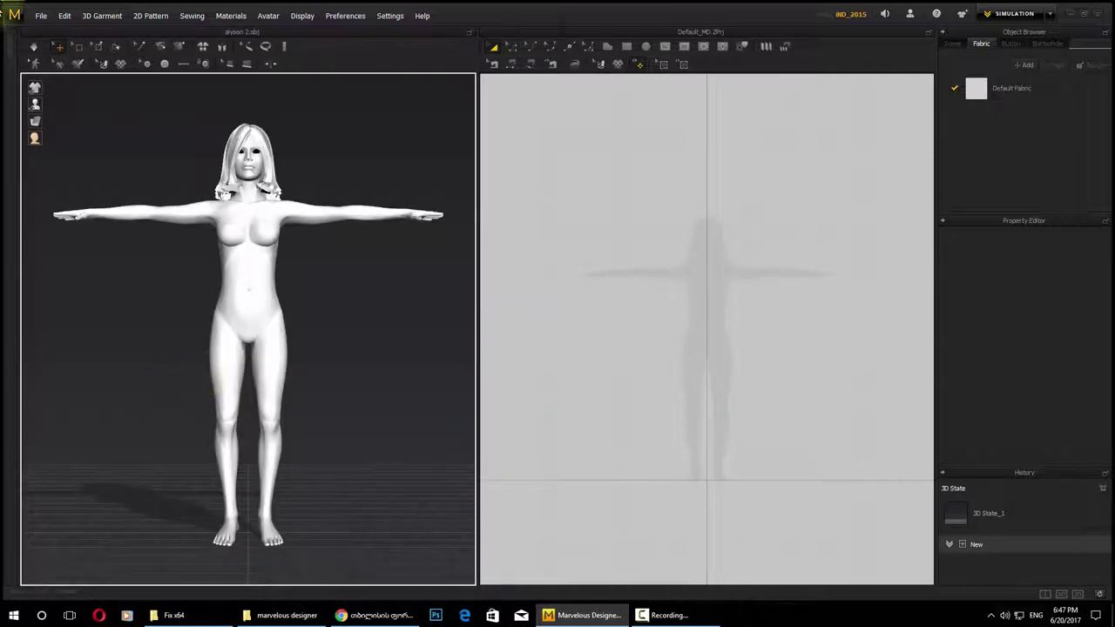
# Draw a narrow-waisted polygon dress pattern over the avatar silhouette from shoulders to shins, with an outline of about 3340 mm.
pyautogui.moveTo(111, 141); pyautogui.dragTo(199, 299, button='right')
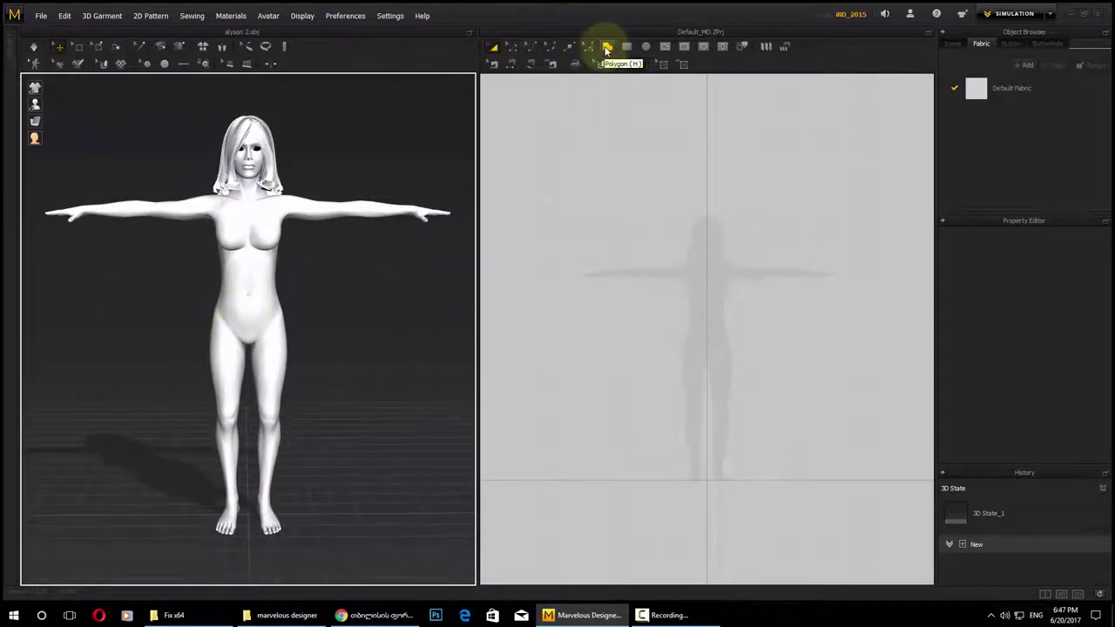
pyautogui.click(607, 48)
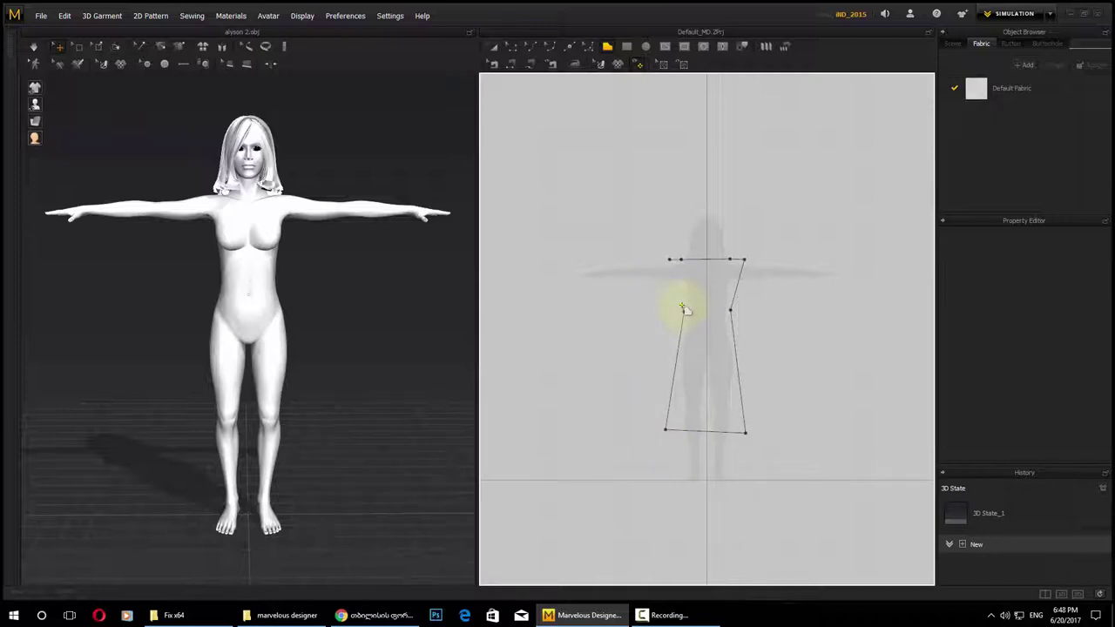
pyautogui.click(670, 262)
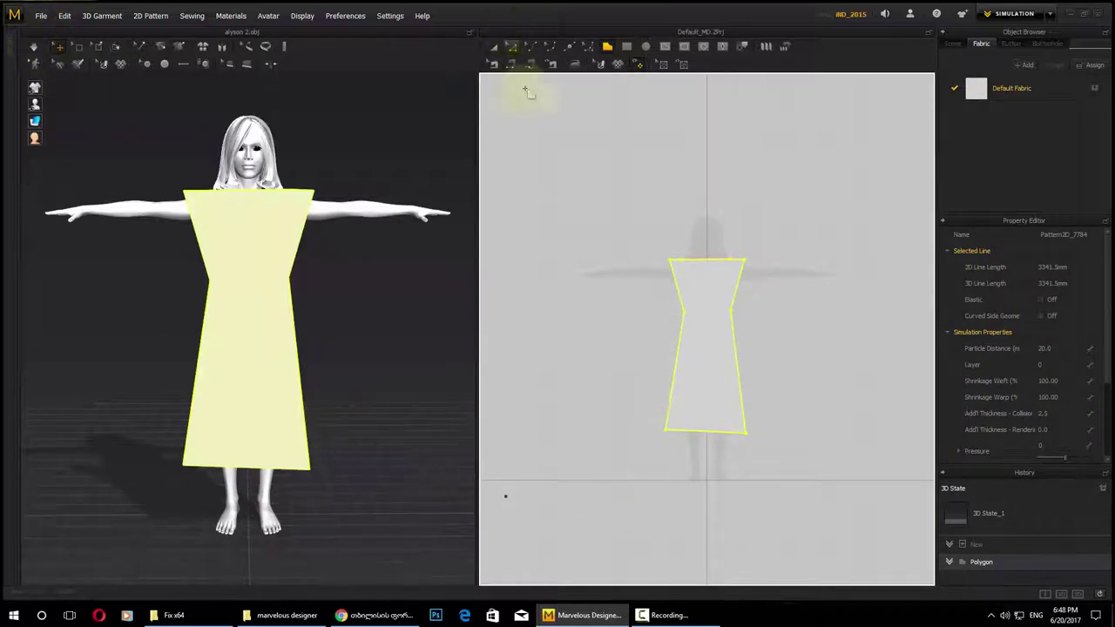
pyautogui.moveTo(440, 387); pyautogui.dragTo(423, 368, button='right')
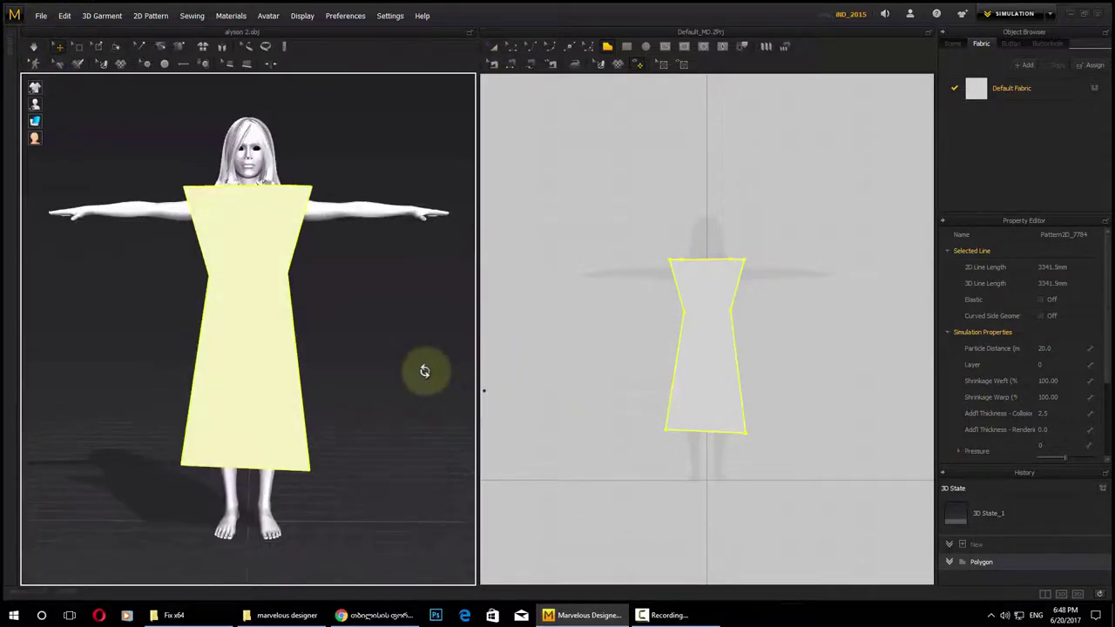
# Copy the dress pattern and paste the duplicate beside the original in the 2D pattern window, offset about 647 mm.
pyautogui.click(494, 46)
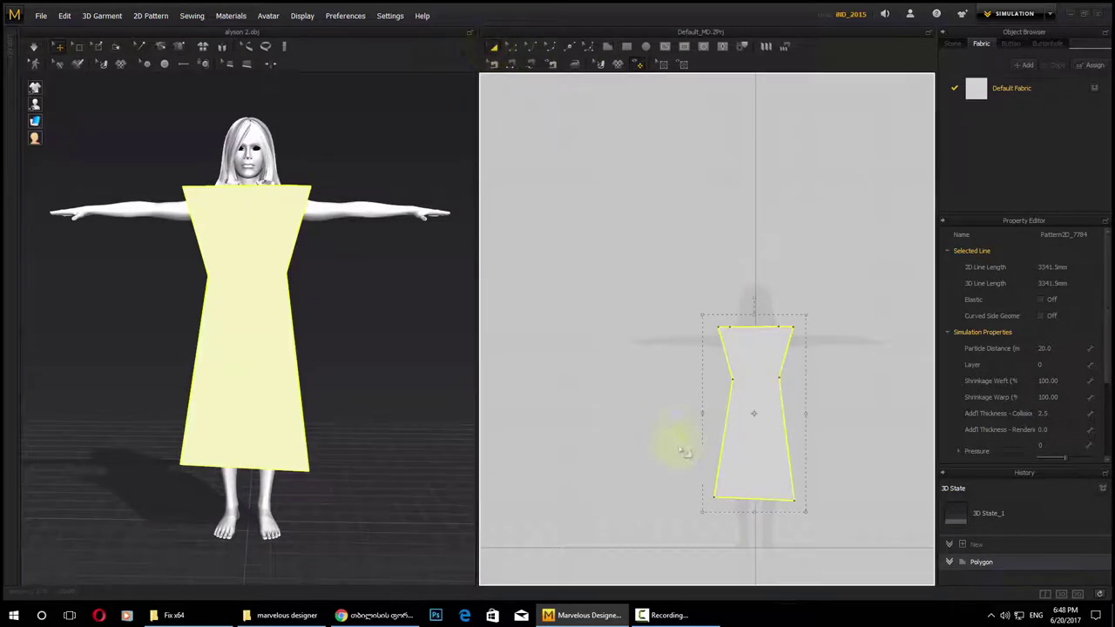
pyautogui.scroll(-4, 652, 426)
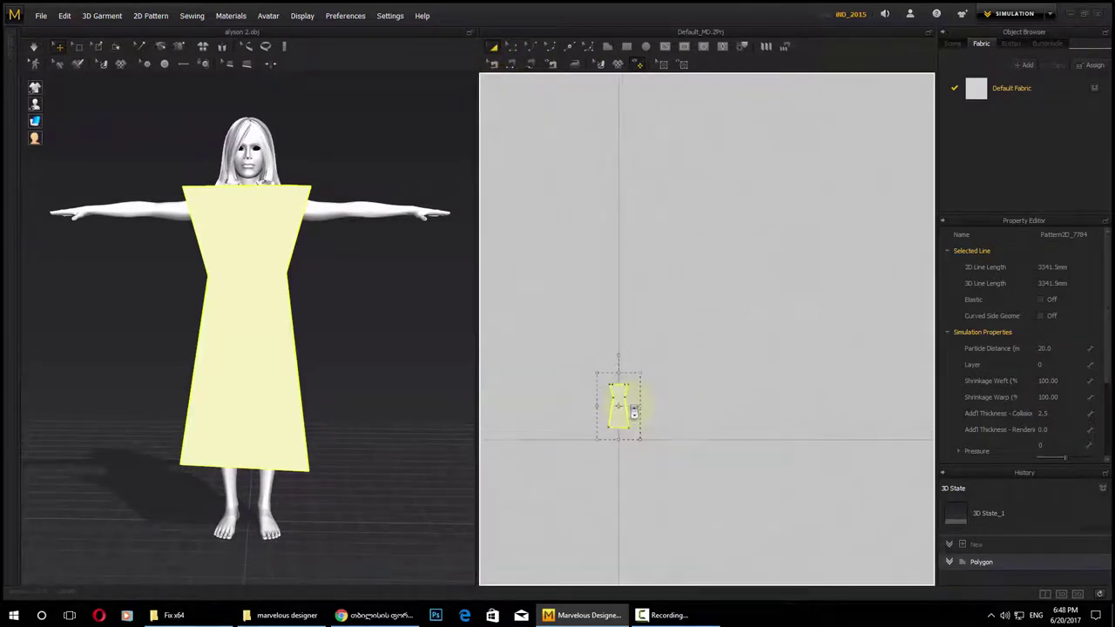
pyautogui.scroll(4, 637, 400)
pyautogui.scroll(-2, 635, 403)
pyautogui.scroll(3, 624, 404)
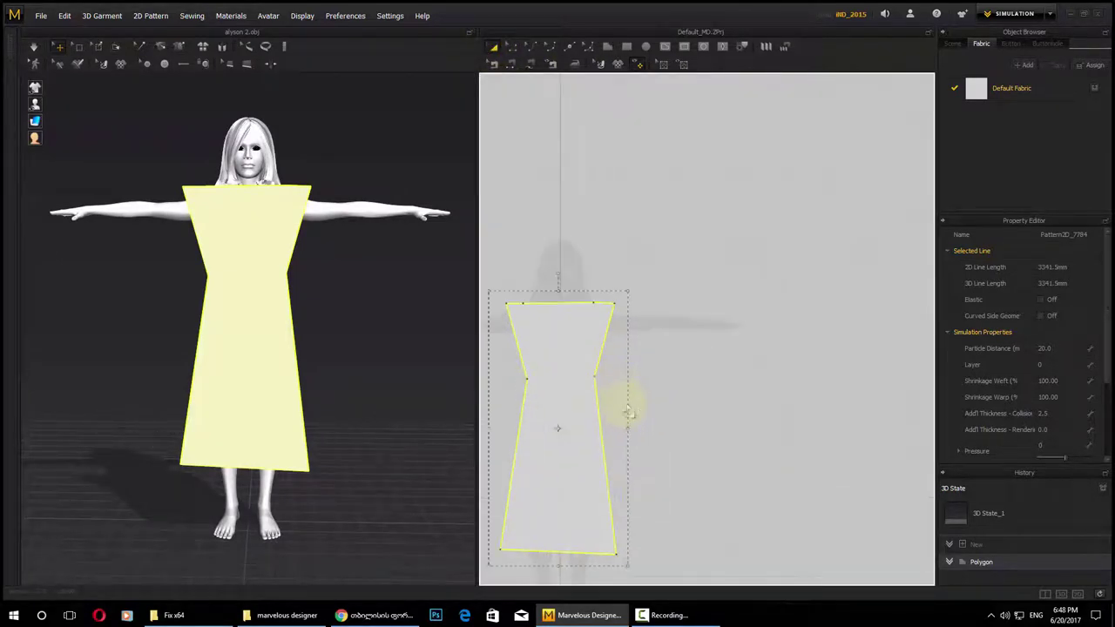
pyautogui.moveTo(622, 403); pyautogui.dragTo(719, 369, button='right')
pyautogui.rightClick(702, 348)
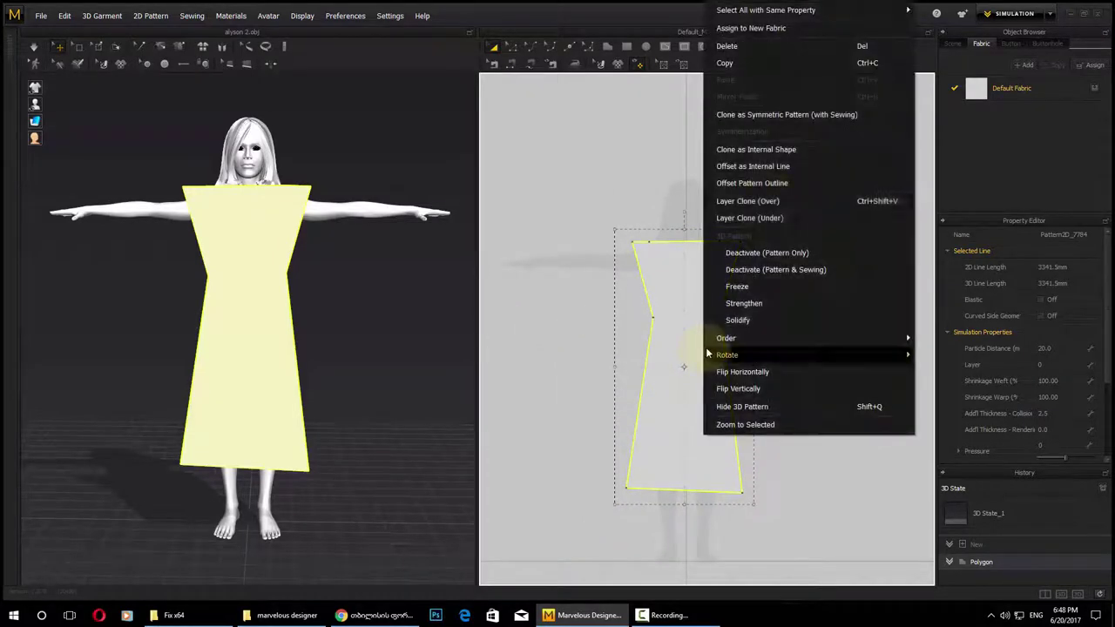
pyautogui.click(760, 65)
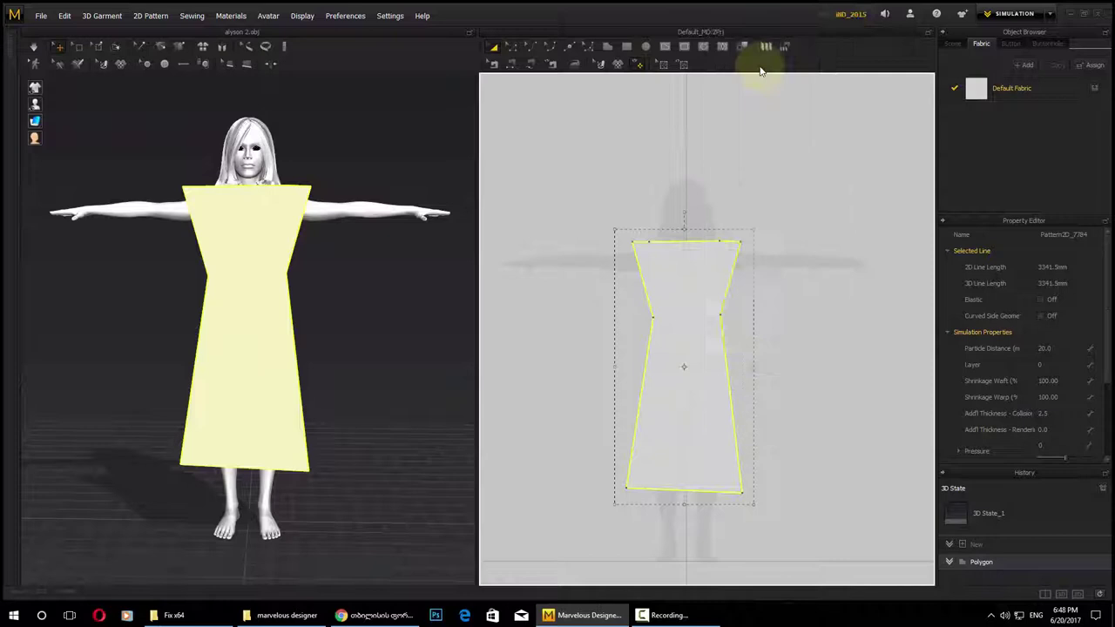
pyautogui.rightClick(762, 330)
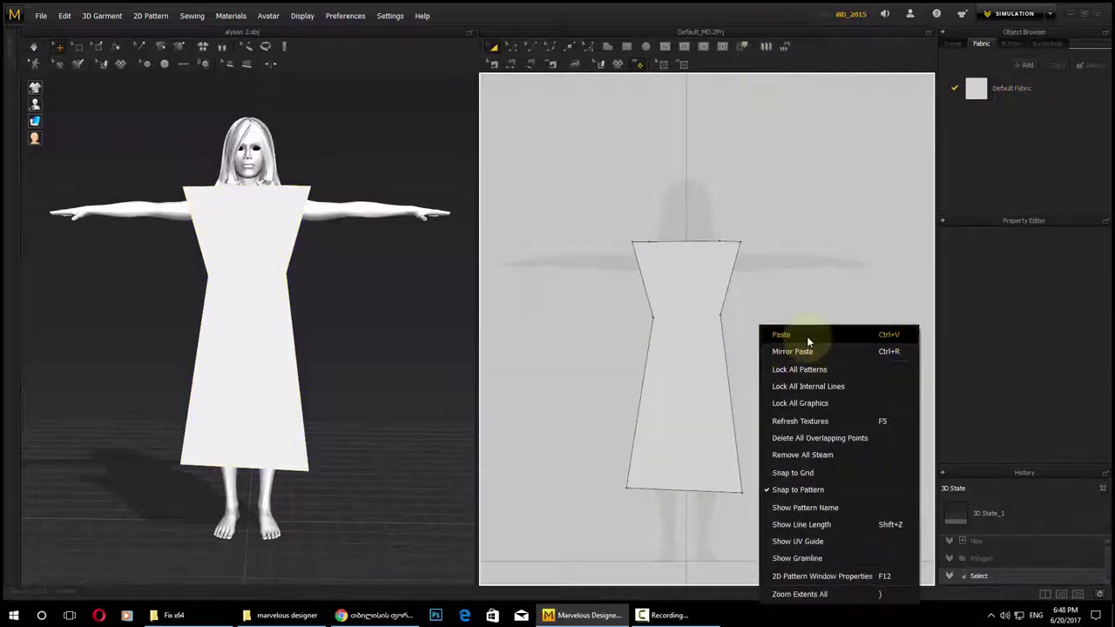
pyautogui.click(806, 336)
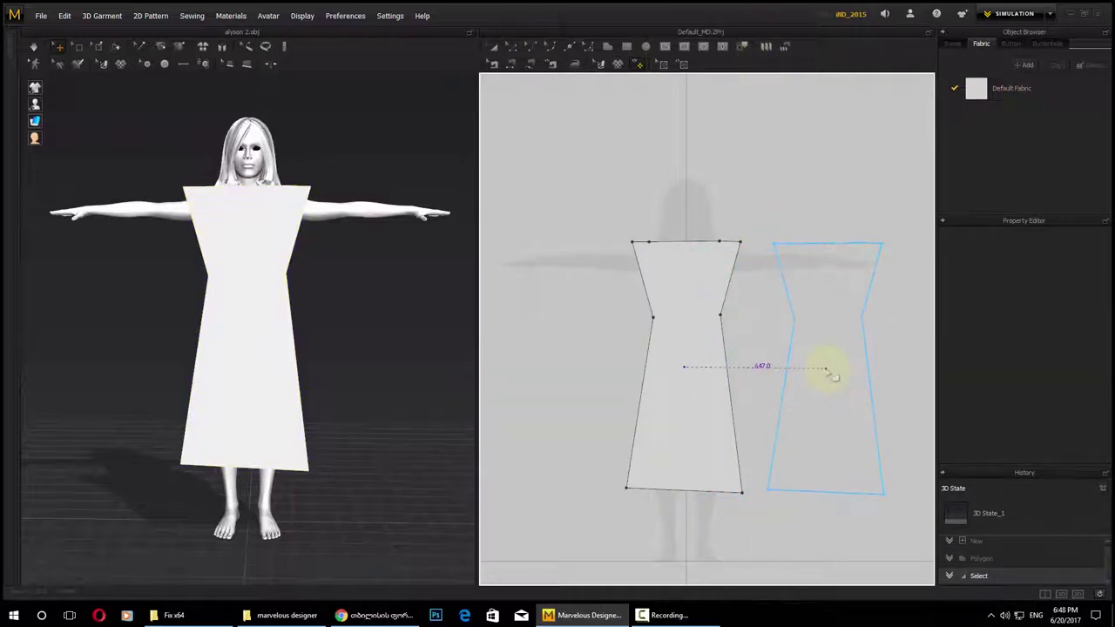
pyautogui.click(828, 371)
# Move the copied pattern to behind the avatar in 3D and centre it on her back.
pyautogui.moveTo(343, 379); pyautogui.dragTo(169, 381, button='right')
pyautogui.click(281, 434)
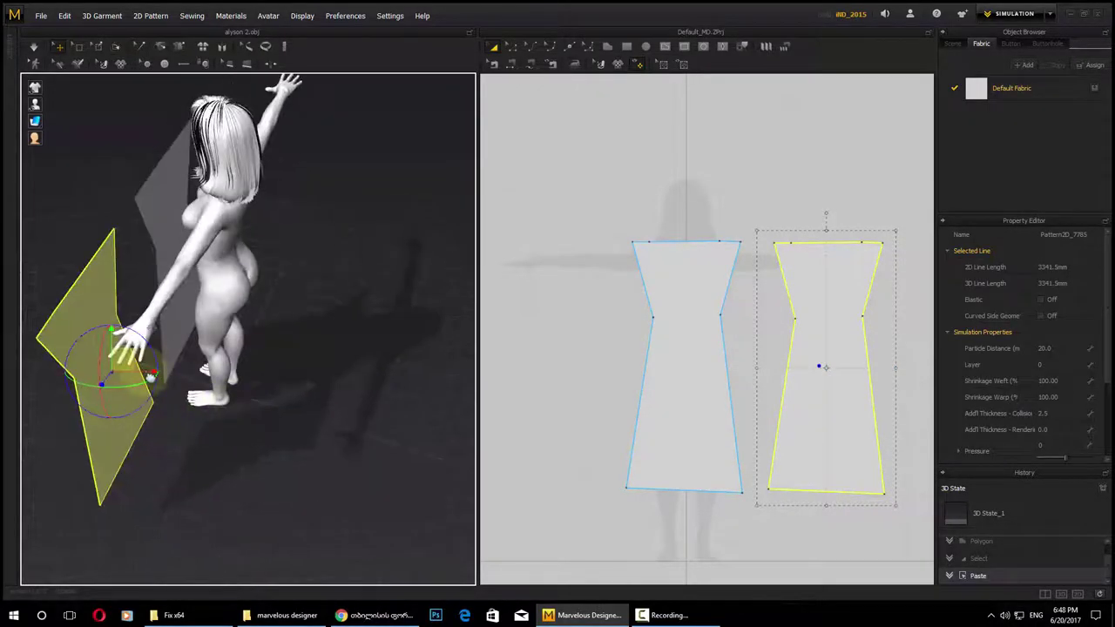
pyautogui.moveTo(180, 374); pyautogui.dragTo(343, 391)
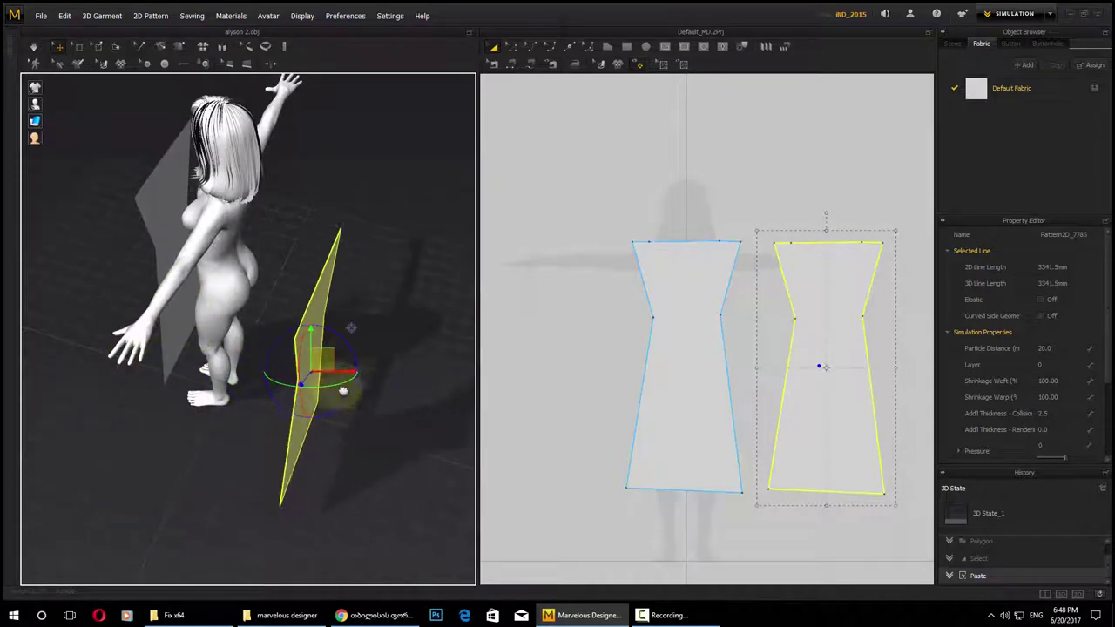
pyautogui.moveTo(344, 391); pyautogui.dragTo(185, 367, button='right')
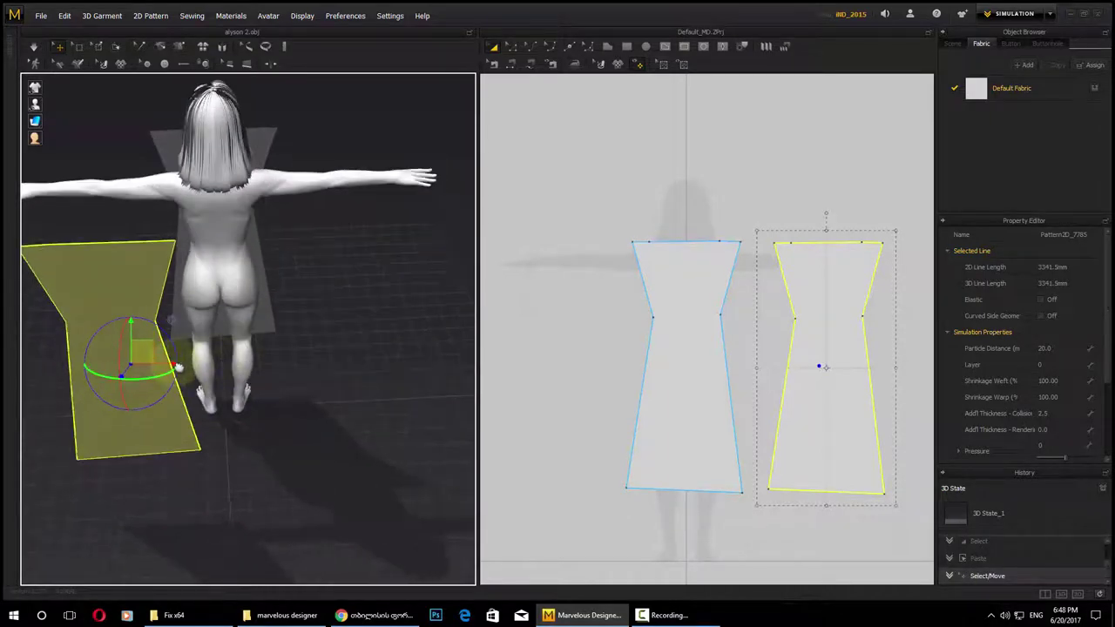
pyautogui.moveTo(179, 366); pyautogui.dragTo(236, 363)
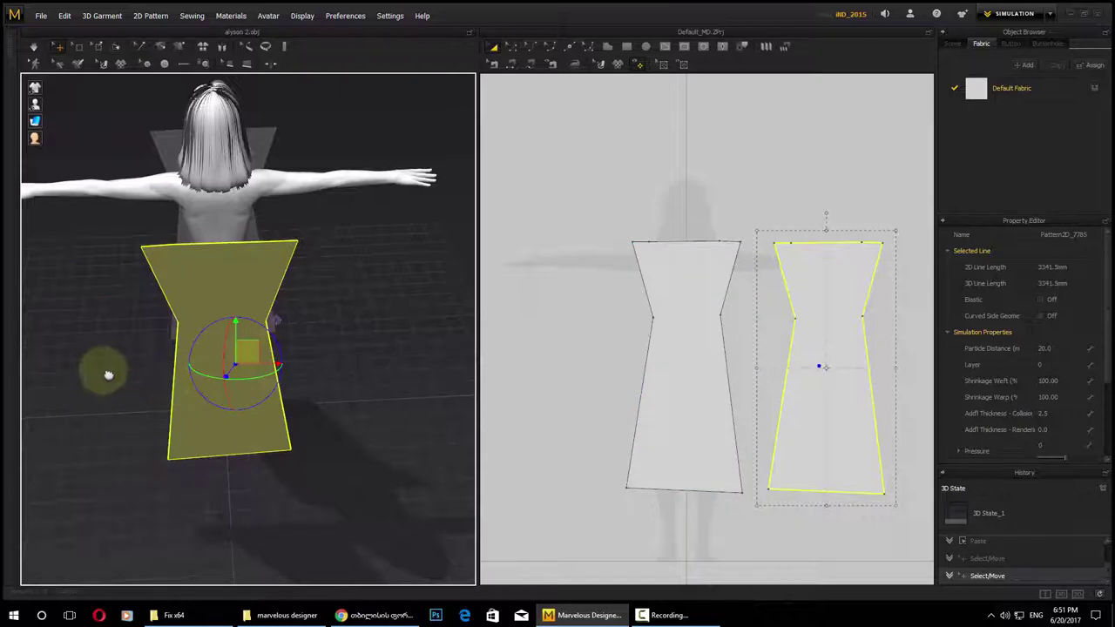
pyautogui.moveTo(108, 375); pyautogui.dragTo(340, 321, button='right')
pyautogui.click(365, 335)
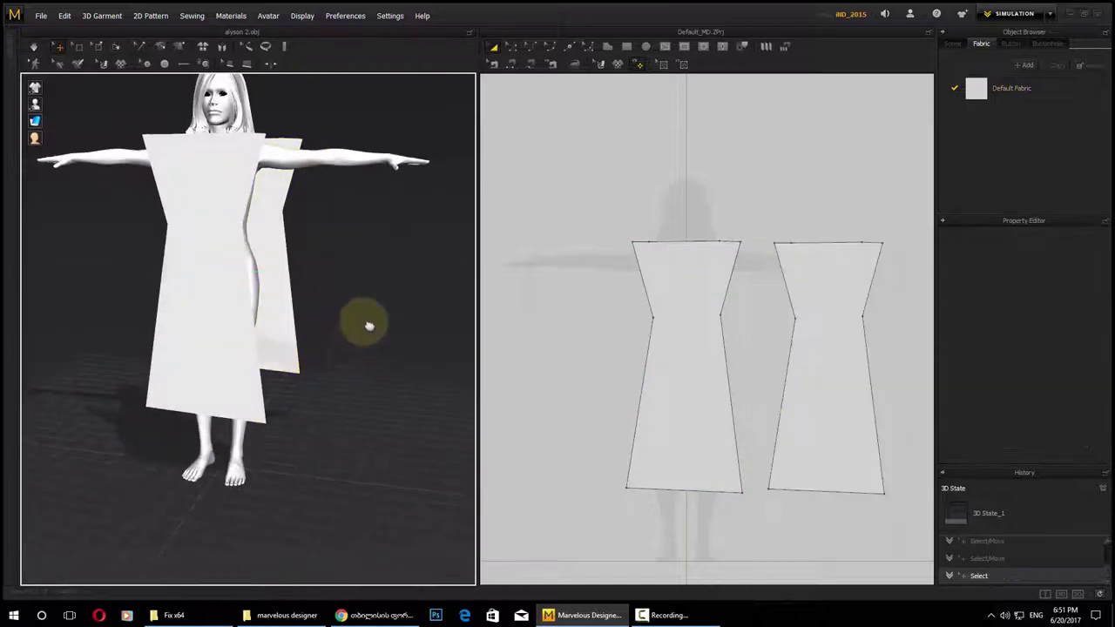
# Flip the normal of the back dress pattern in the 3D garment view.
pyautogui.moveTo(374, 311); pyautogui.dragTo(387, 350, button='middle')
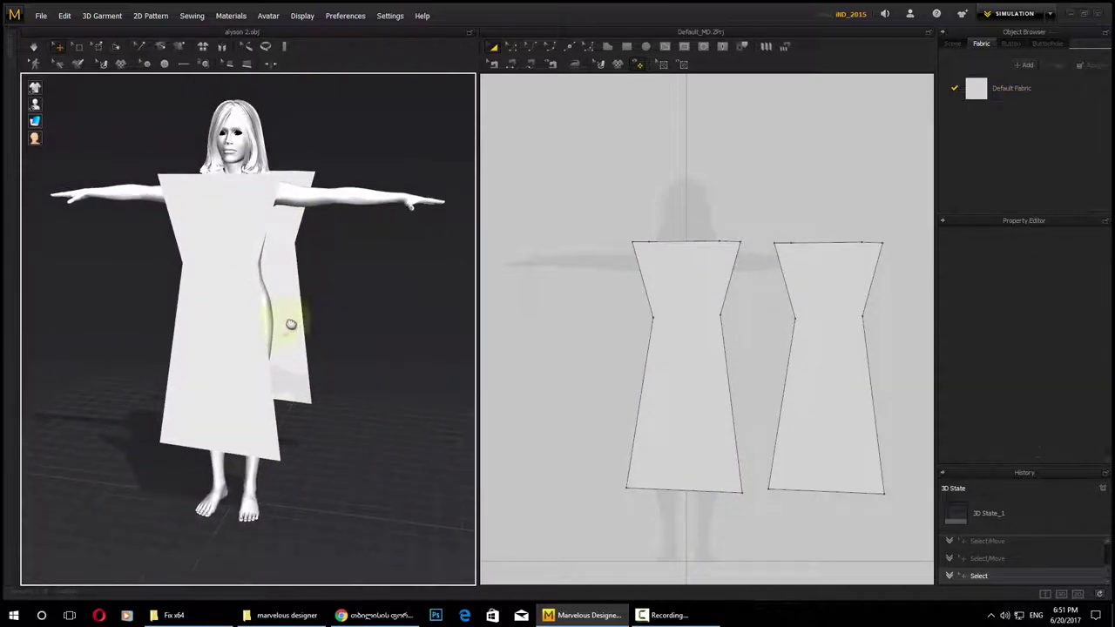
pyautogui.click(291, 324)
pyautogui.click(396, 320)
pyautogui.moveTo(396, 321); pyautogui.dragTo(180, 415, button='right')
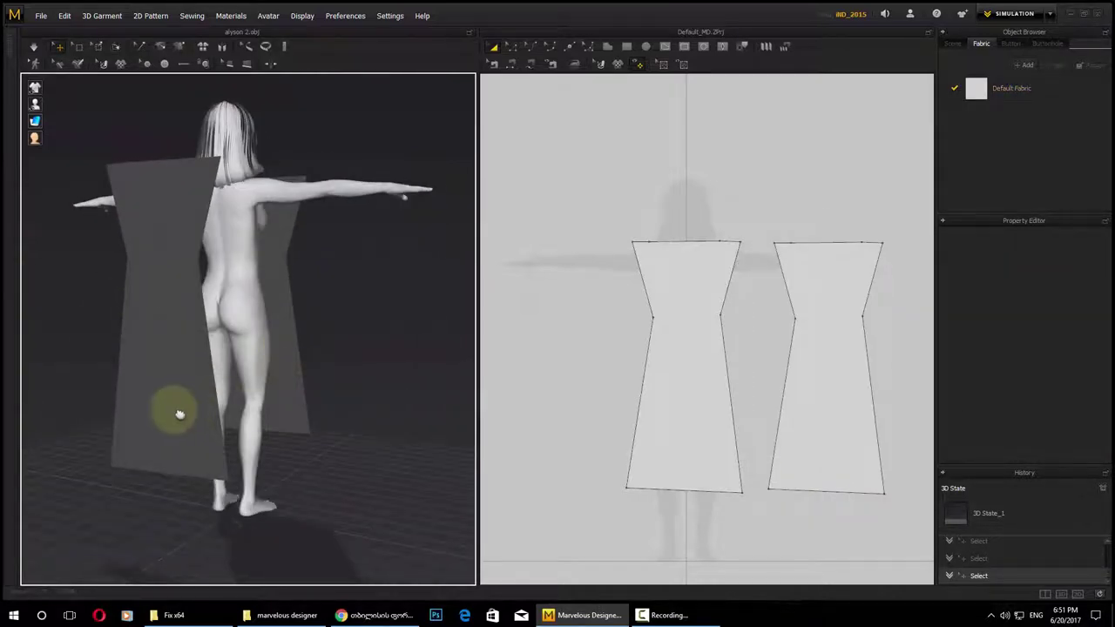
pyautogui.moveTo(81, 391); pyautogui.dragTo(316, 386, button='right')
pyautogui.click(306, 311)
pyautogui.rightClick(301, 268)
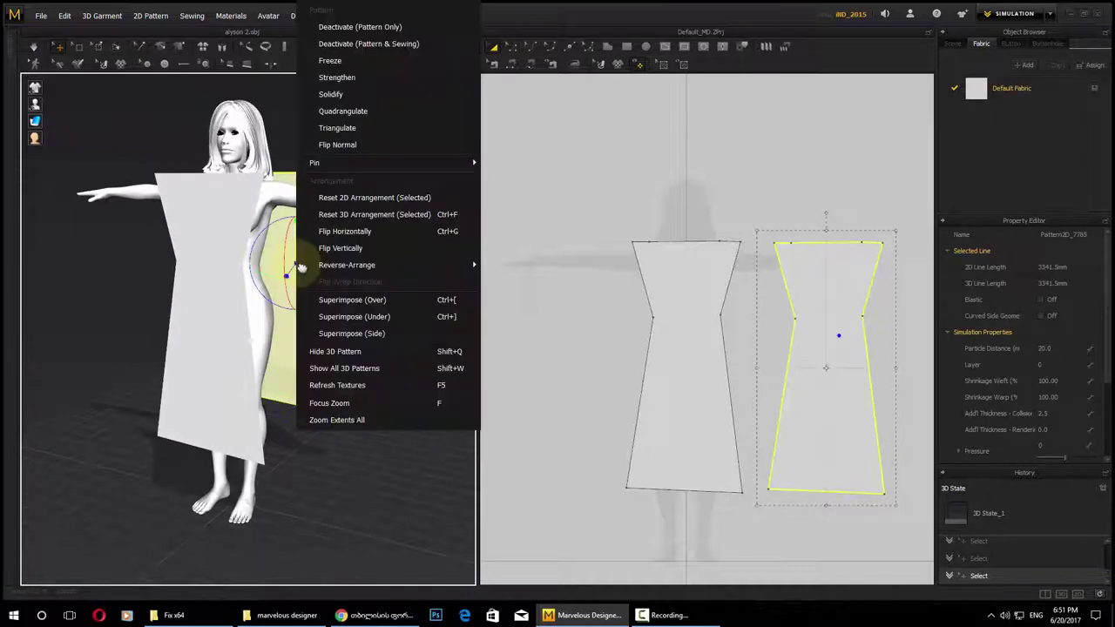
pyautogui.click(358, 147)
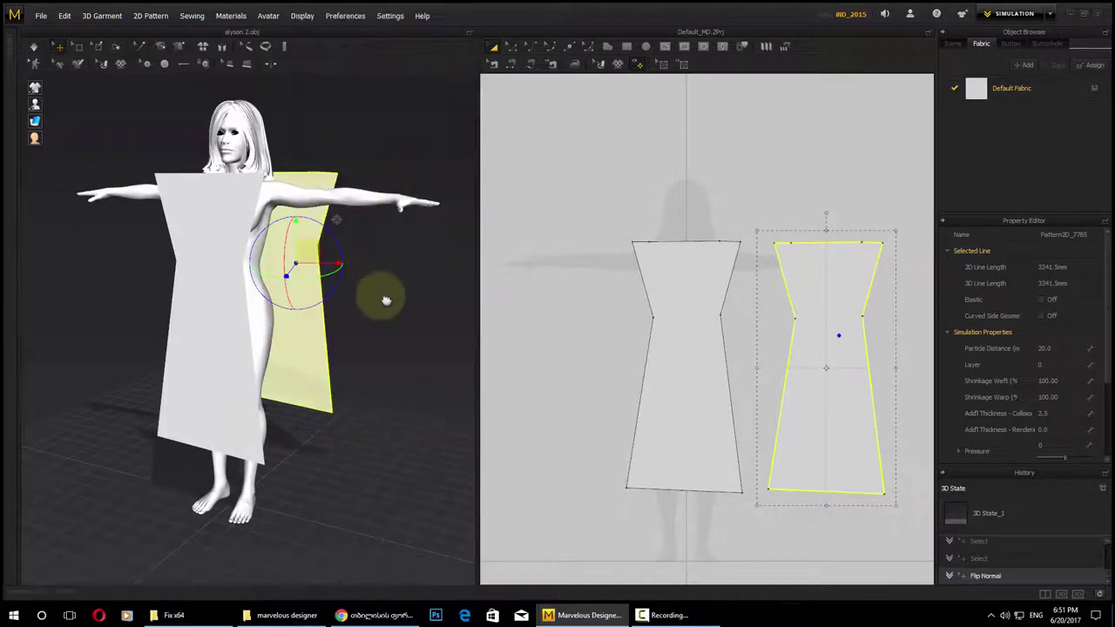
pyautogui.click(403, 339)
# Raise the back dress pattern along its vertical axis behind the avatar.
pyautogui.moveTo(380, 424); pyautogui.dragTo(301, 466, button='right')
pyautogui.click(351, 406)
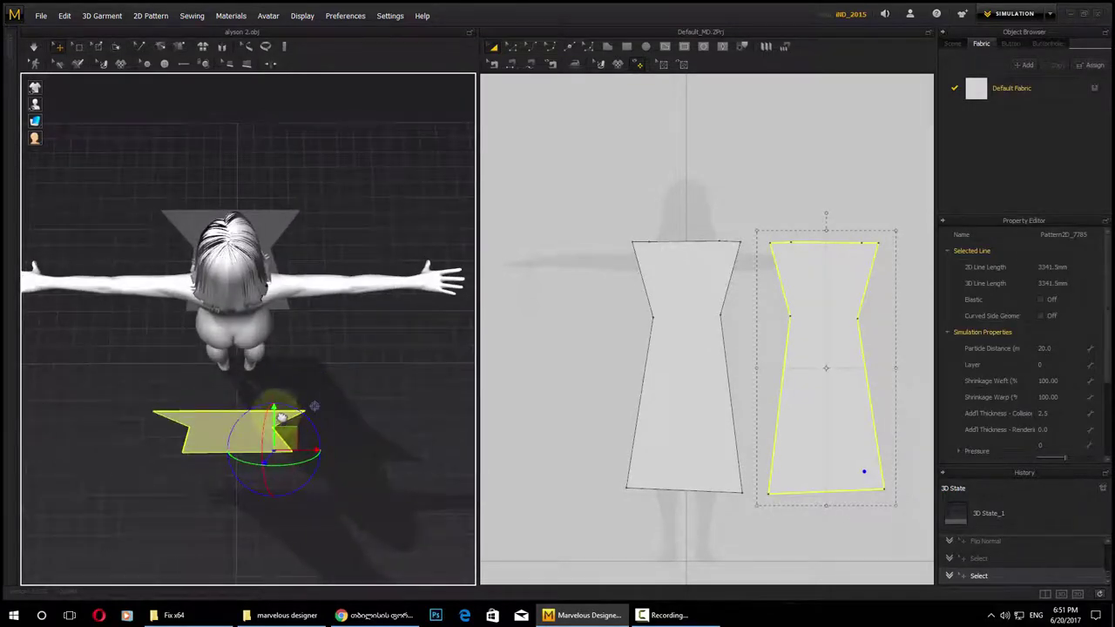
pyautogui.moveTo(281, 418); pyautogui.dragTo(282, 360)
pyautogui.moveTo(174, 370); pyautogui.dragTo(364, 354, button='right')
pyautogui.scroll(4, 399, 363)
pyautogui.click(454, 394)
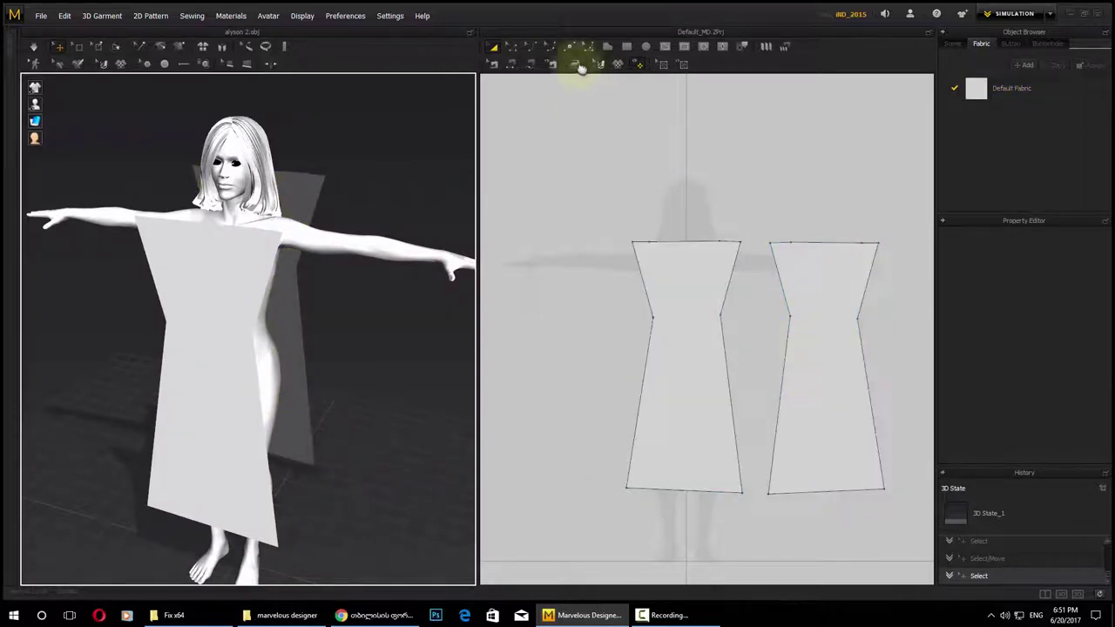
# Sew the front pattern's two side edges below the waist to the matching side edges of the back pattern using Segment Sewing.
pyautogui.click(494, 65)
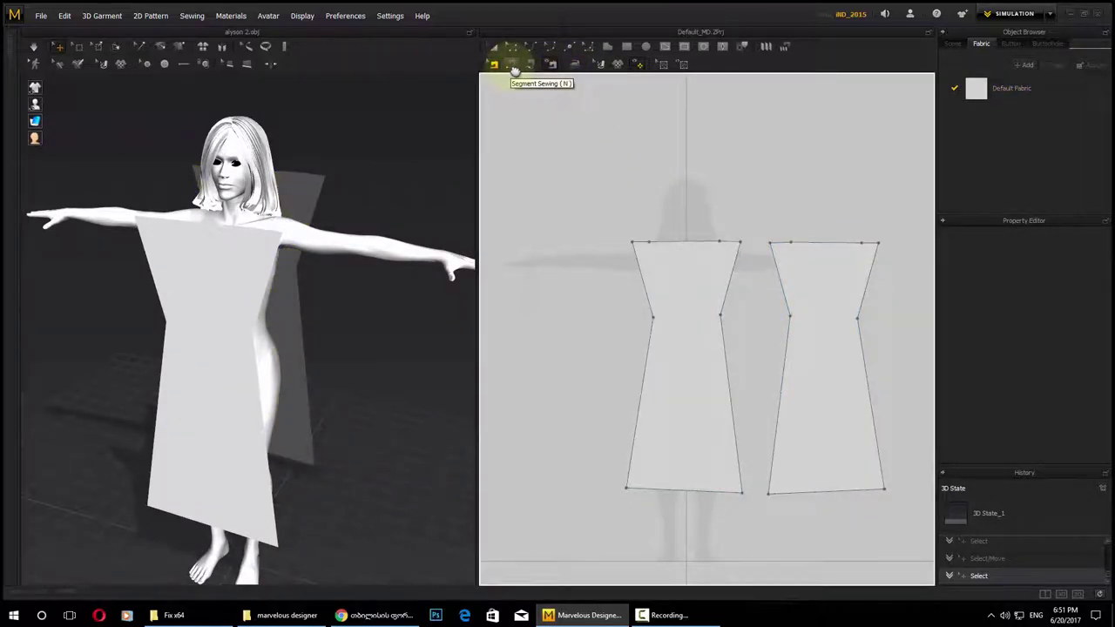
pyautogui.click(512, 65)
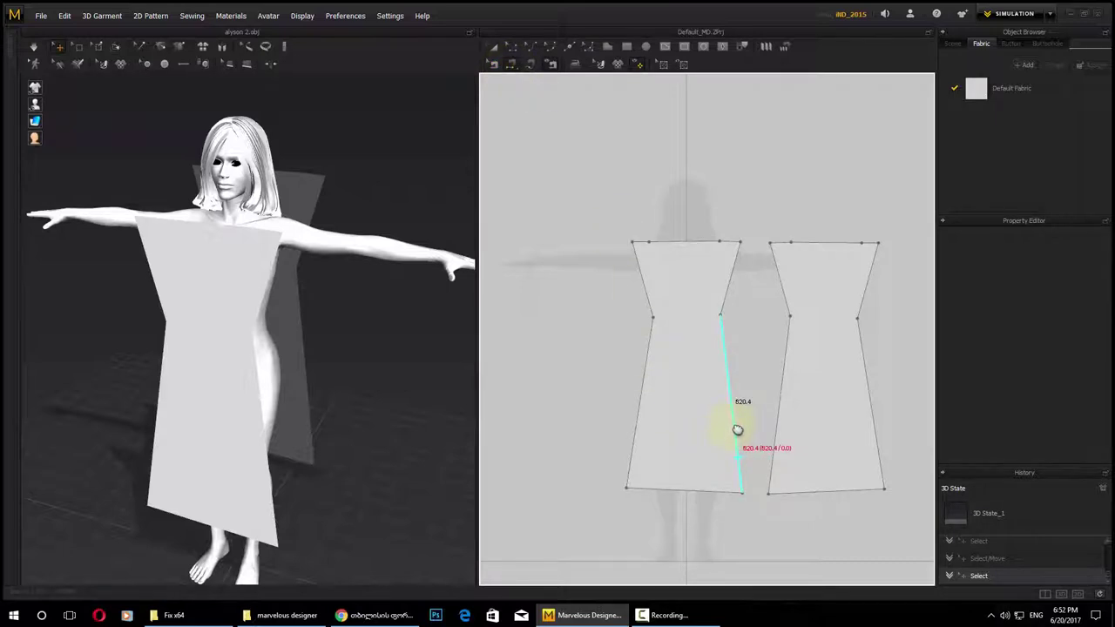
pyautogui.click(773, 428)
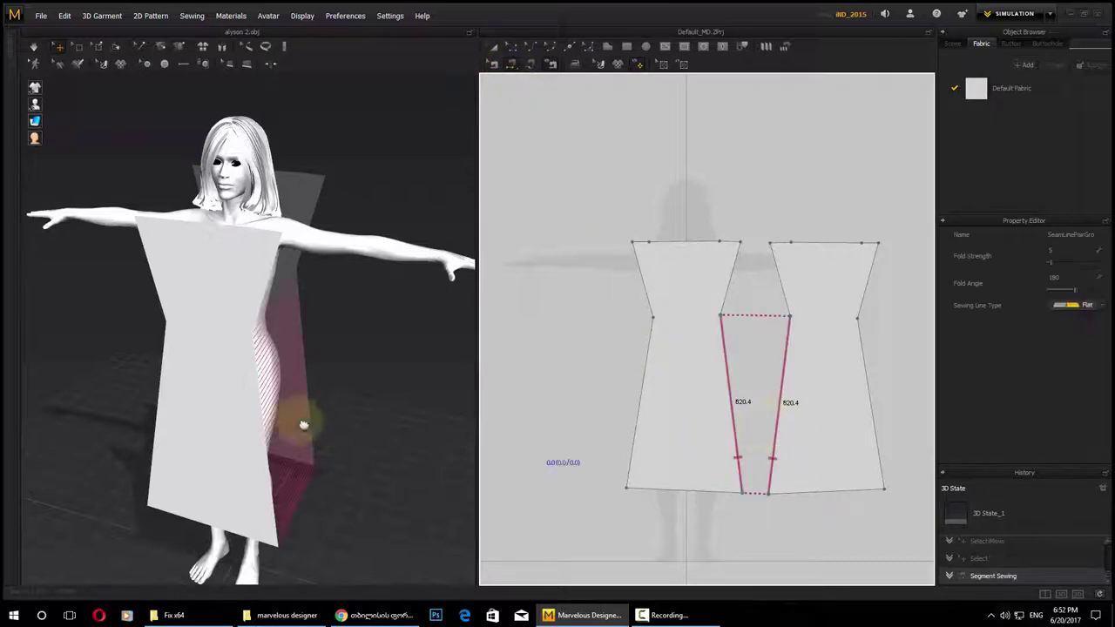
pyautogui.moveTo(304, 426); pyautogui.dragTo(403, 393, button='right')
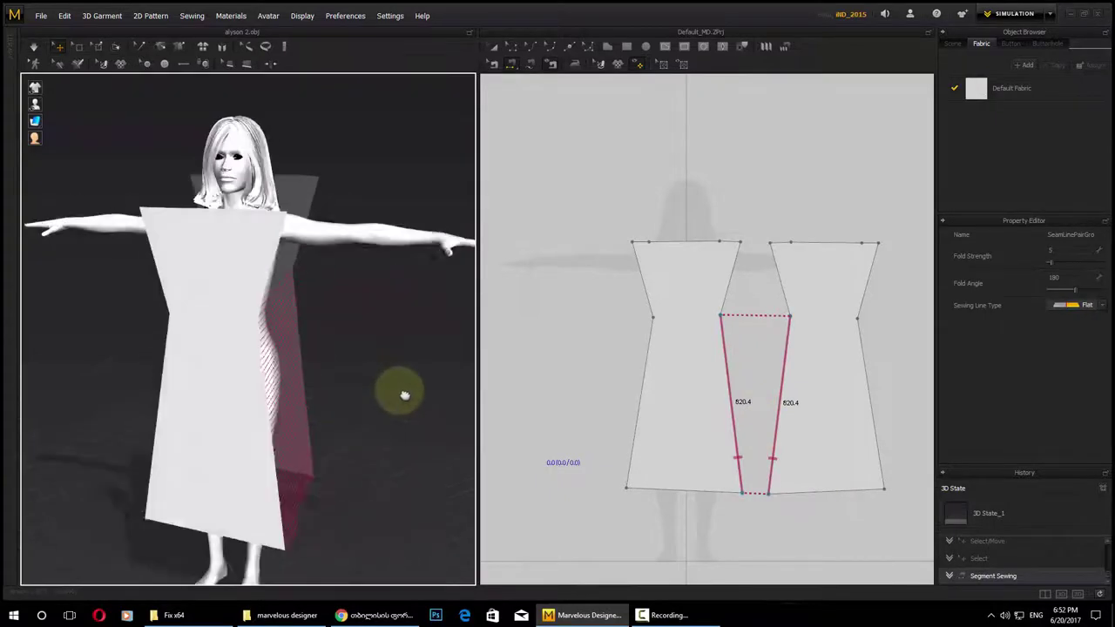
pyautogui.click(648, 409)
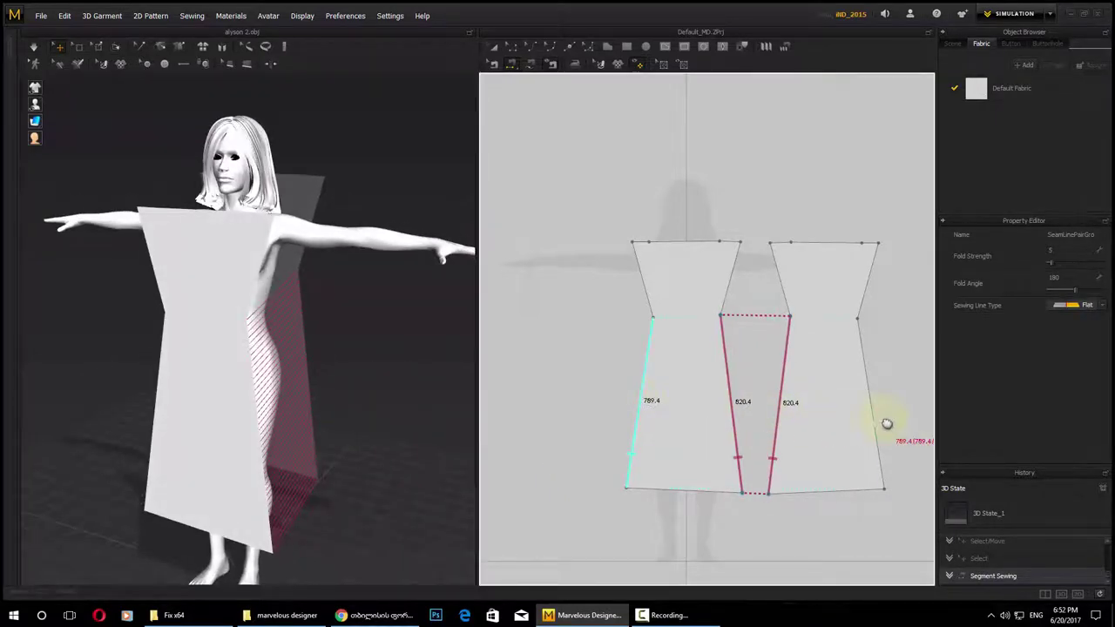
pyautogui.click(877, 425)
pyautogui.moveTo(87, 398); pyautogui.dragTo(148, 424, button='right')
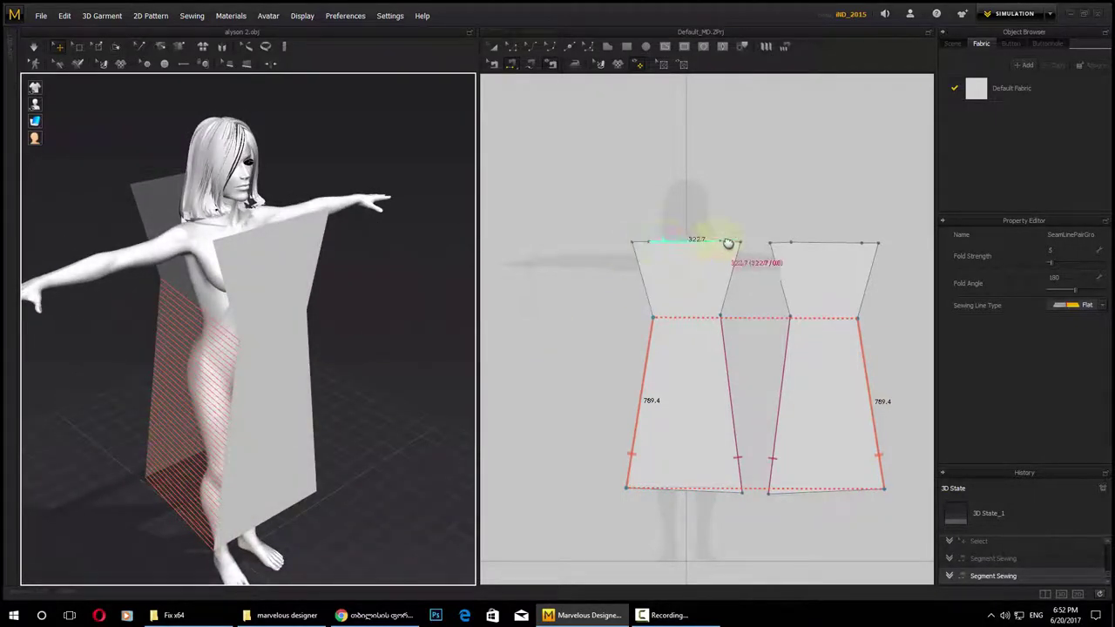
# Sew both short shoulder edges of the front pattern to the back pattern's matching shoulder edges and reverse the direction of these seams.
pyautogui.click(782, 247)
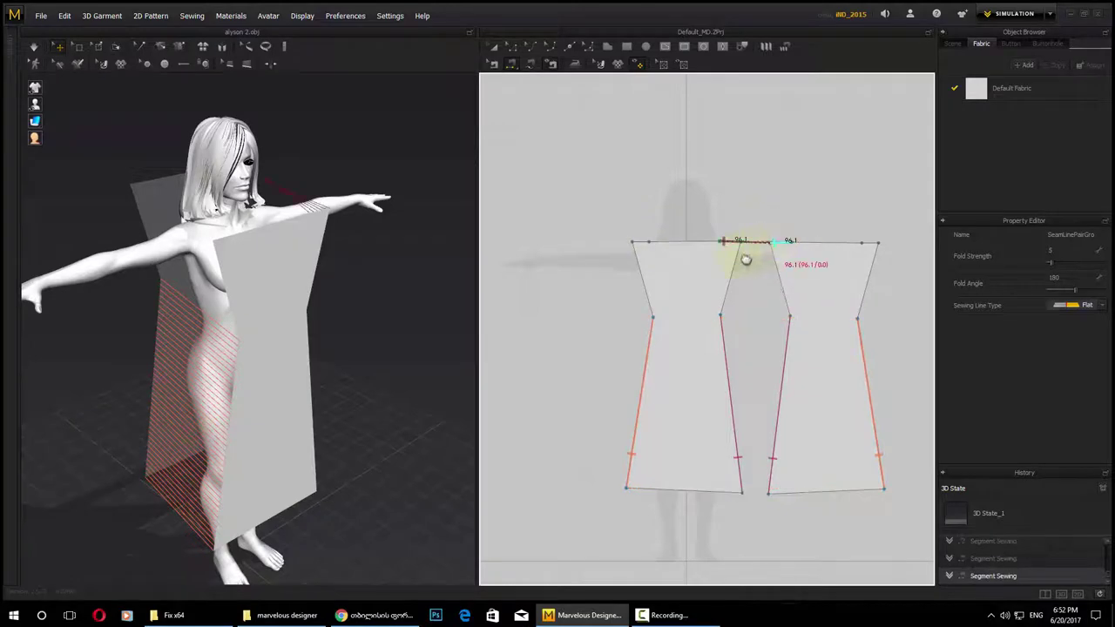
pyautogui.click(737, 245)
pyautogui.moveTo(348, 287); pyautogui.dragTo(317, 365, button='right')
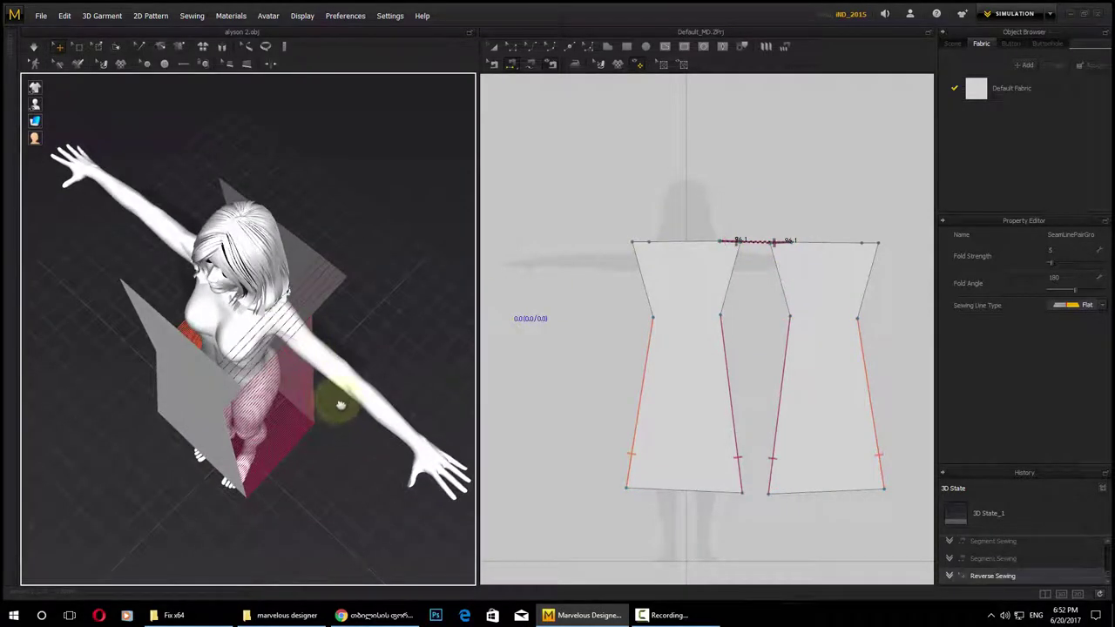
pyautogui.click(638, 241)
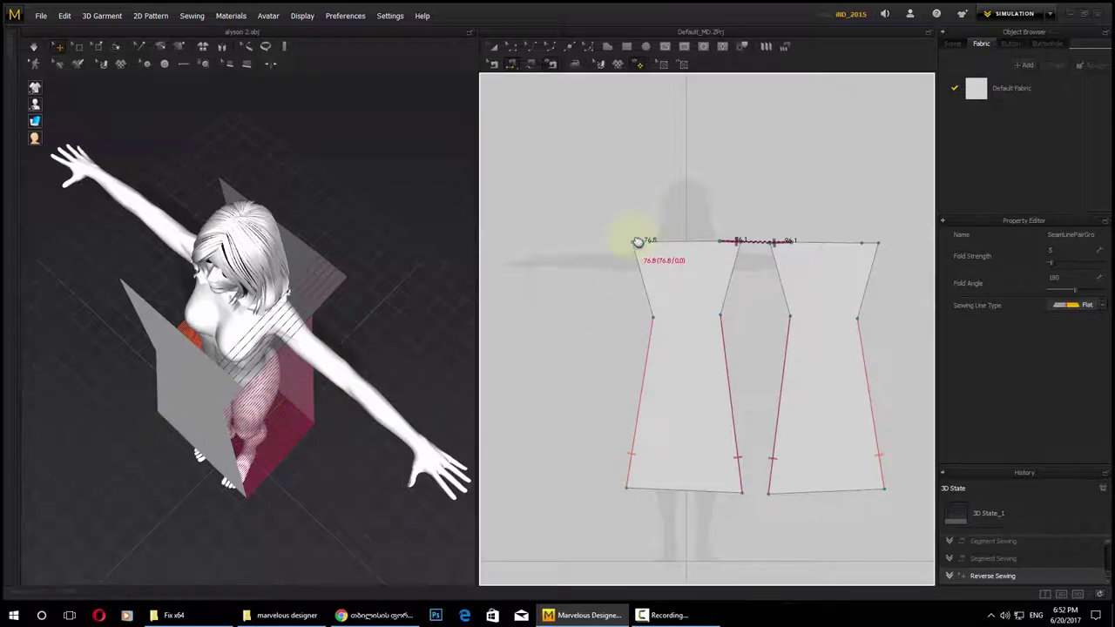
pyautogui.click(878, 241)
pyautogui.hotkey('ctrl', 'b')
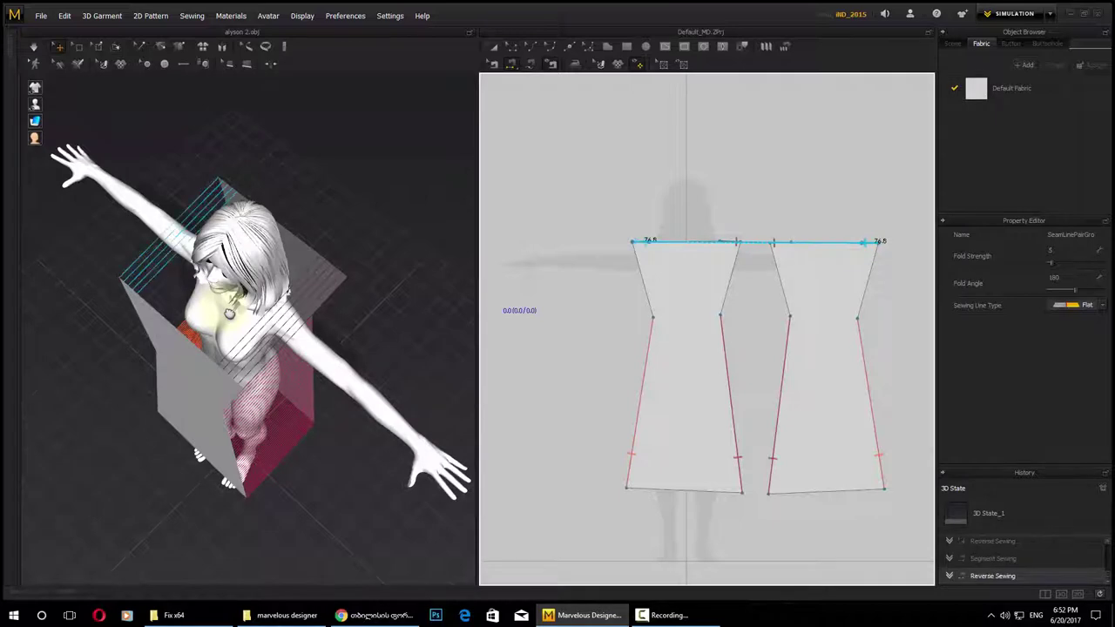
# Simulate the sewn patterns so the dress drapes on the avatar, and check its fit from the front.
pyautogui.moveTo(90, 417); pyautogui.dragTo(7, 324, button='right')
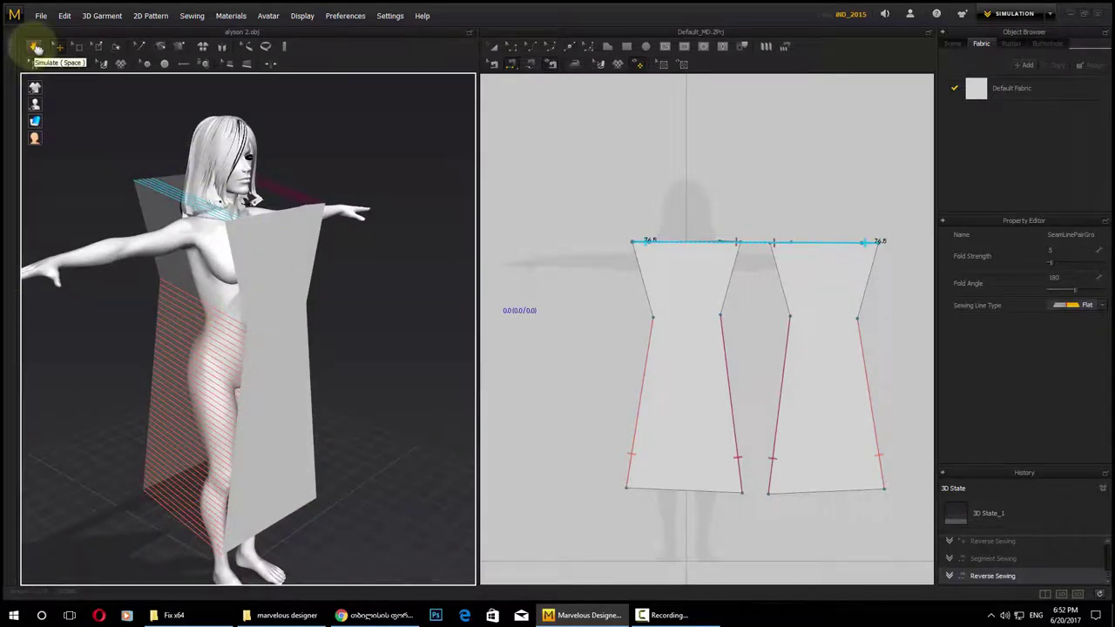
pyautogui.click(35, 48)
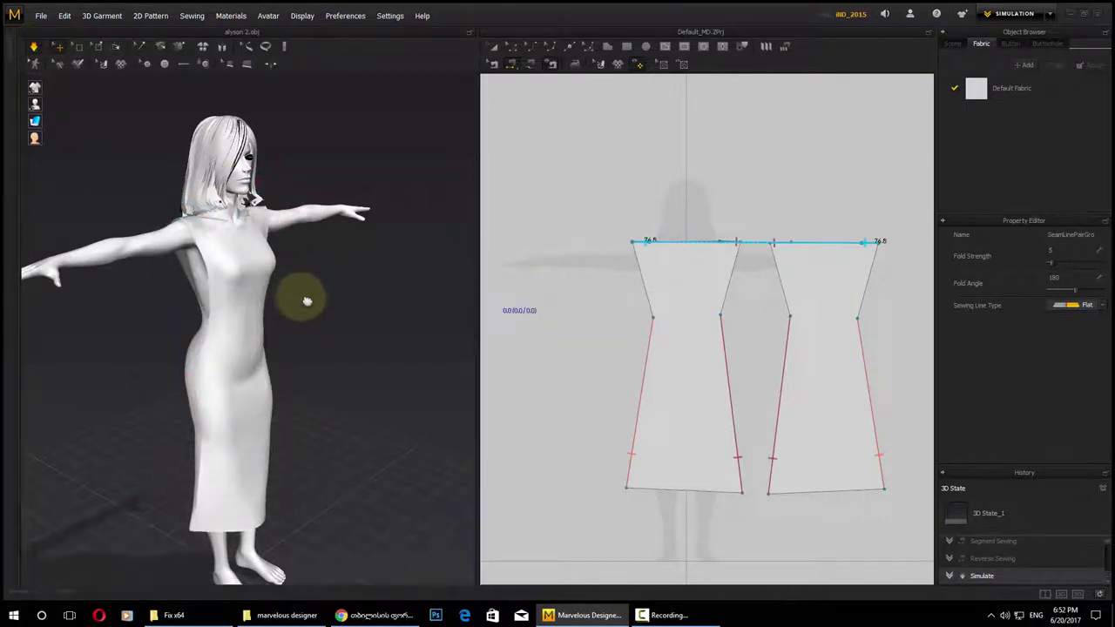
pyautogui.moveTo(305, 298); pyautogui.dragTo(131, 326, button='right')
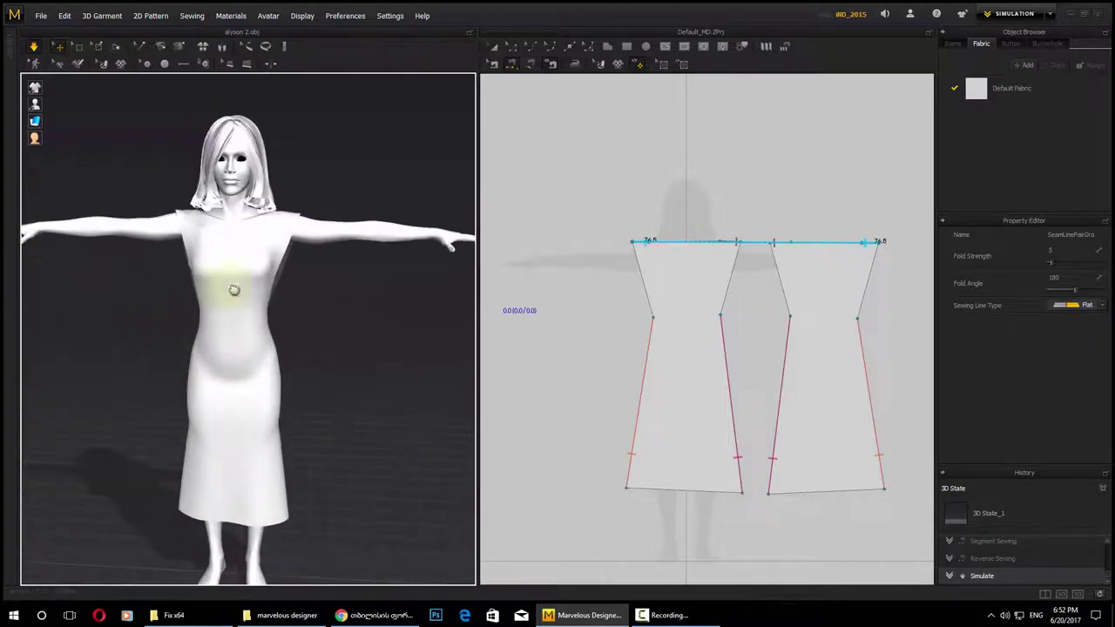
# Curve the front pattern's neckline into a scoop about 441 mm long with Edit Curvature, then simulate the dress again.
pyautogui.click(534, 50)
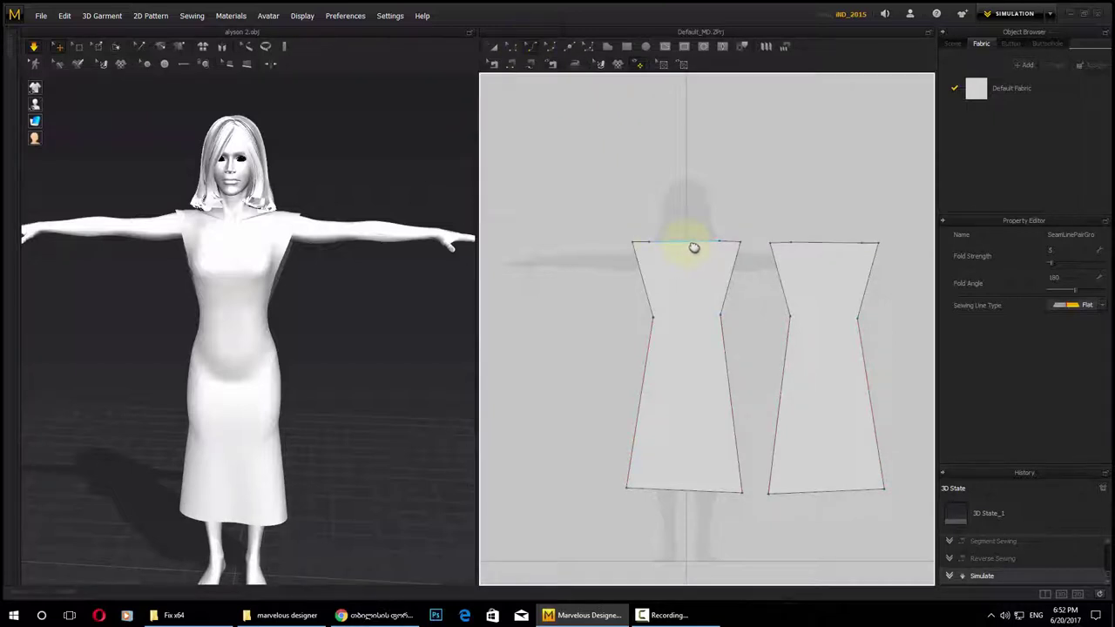
pyautogui.moveTo(693, 264); pyautogui.dragTo(693, 286)
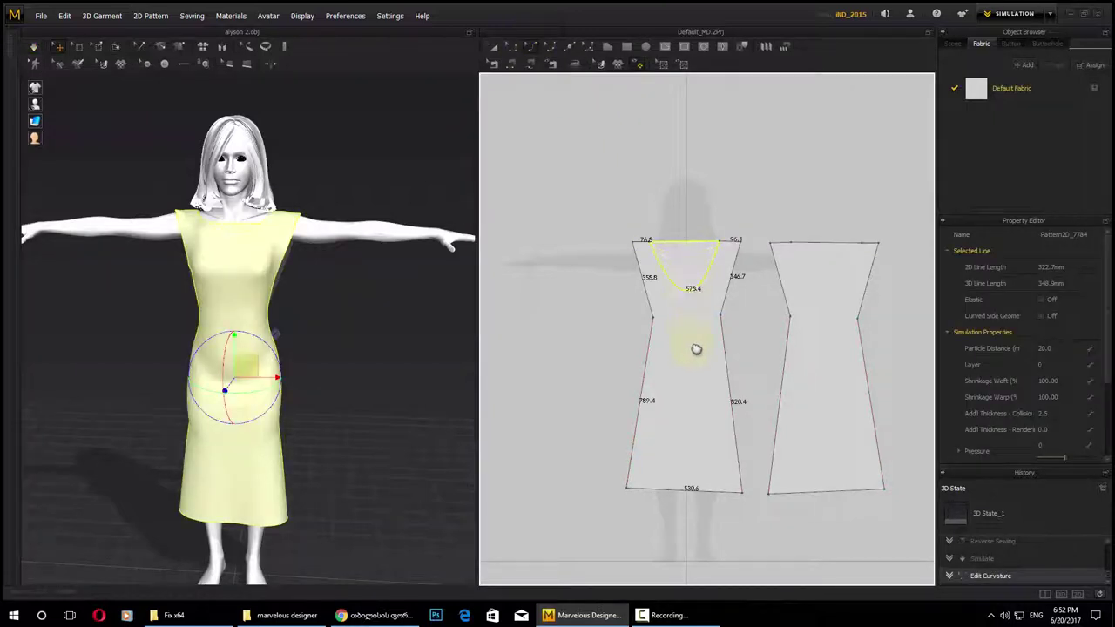
pyautogui.moveTo(695, 371); pyautogui.dragTo(694, 371)
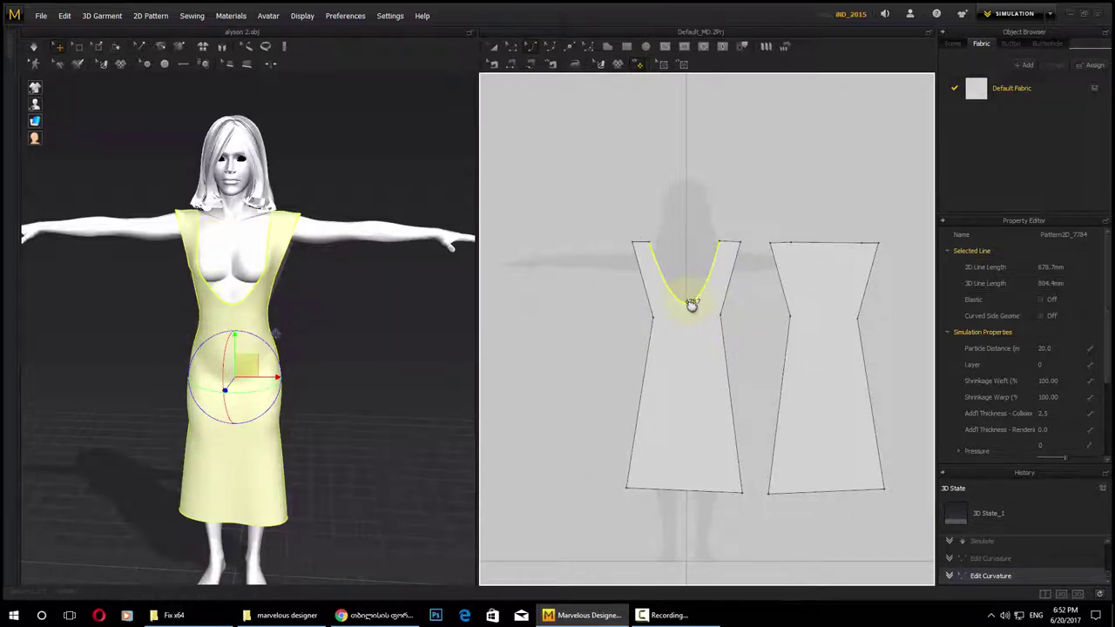
pyautogui.moveTo(691, 306); pyautogui.dragTo(689, 259)
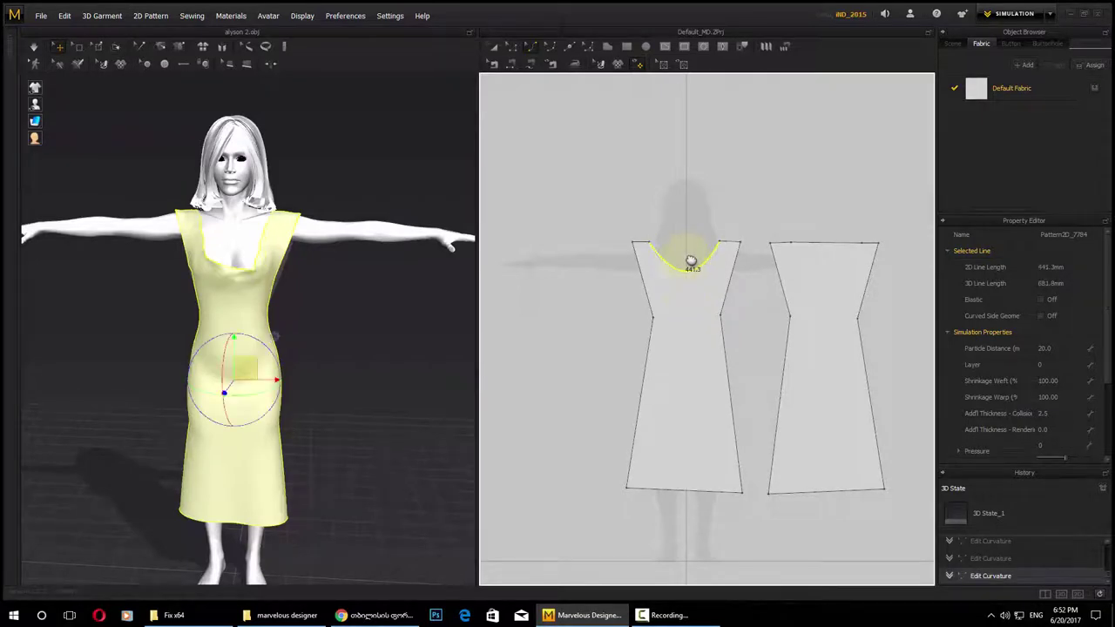
pyautogui.moveTo(393, 311); pyautogui.dragTo(262, 227, button='right')
pyautogui.click(34, 47)
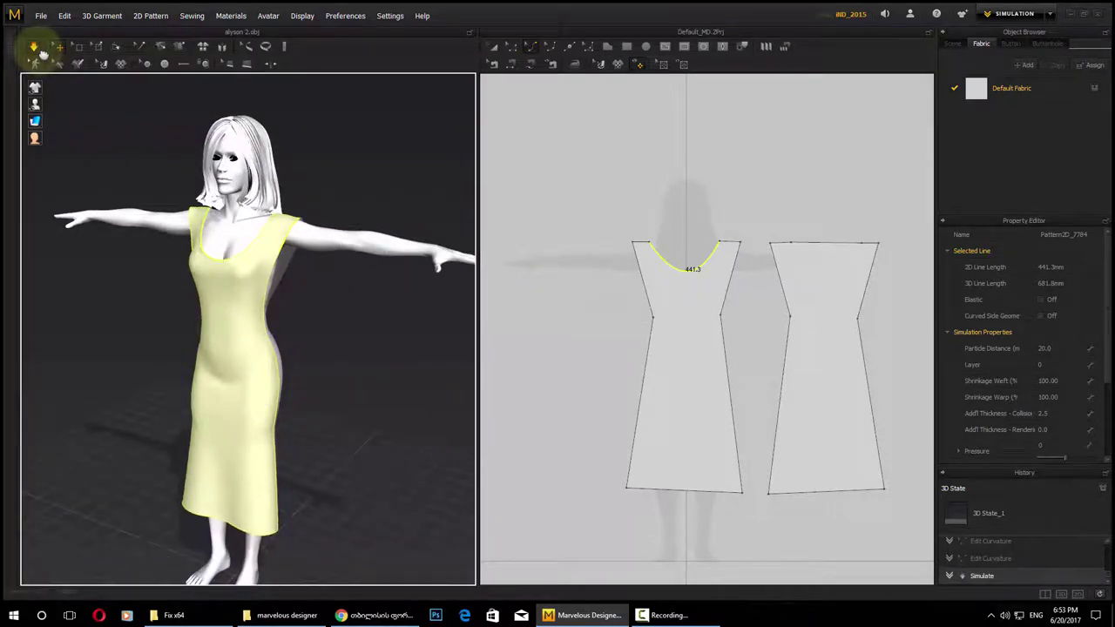
# Curve the back pattern's neckline into a shallow scoop about 389 mm long and re-simulate the dress.
pyautogui.moveTo(371, 368); pyautogui.dragTo(259, 367, button='right')
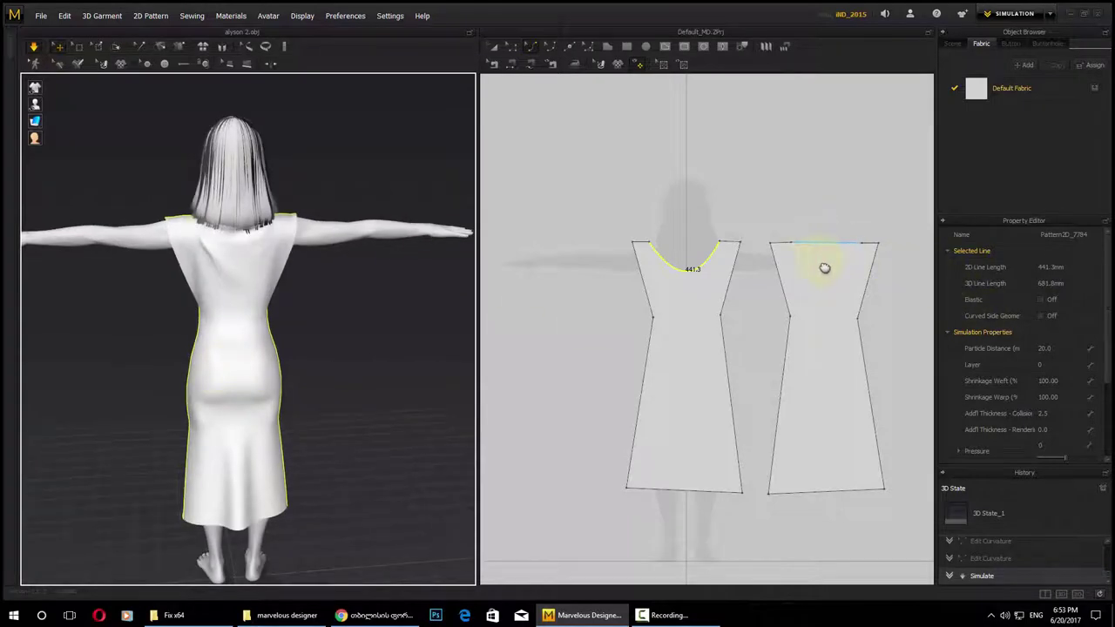
pyautogui.moveTo(824, 267); pyautogui.dragTo(803, 273)
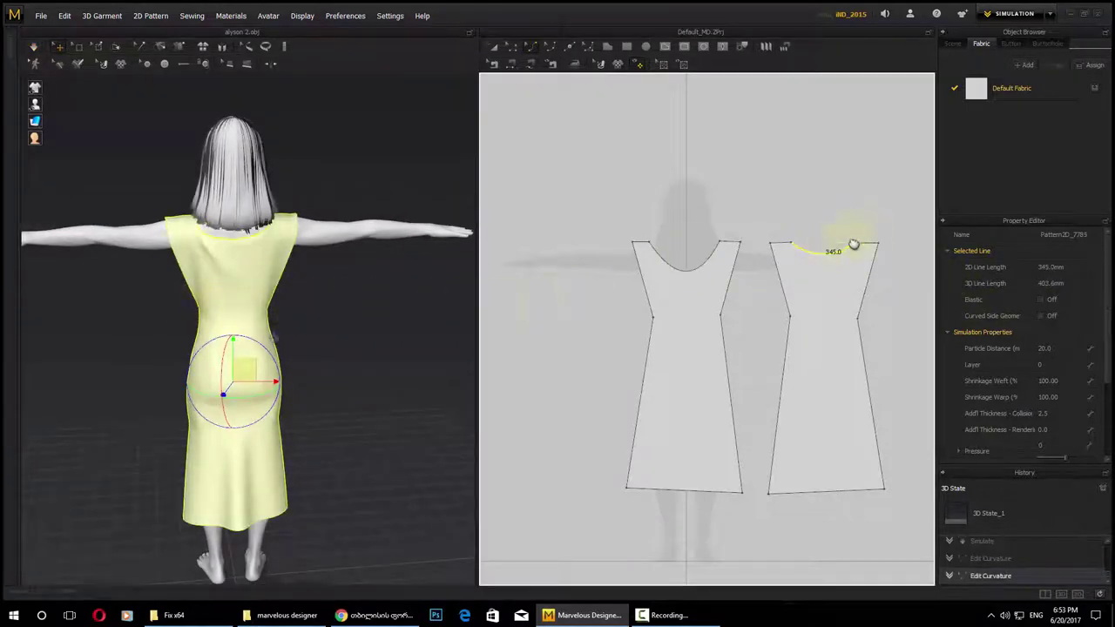
pyautogui.moveTo(831, 275); pyautogui.dragTo(830, 274)
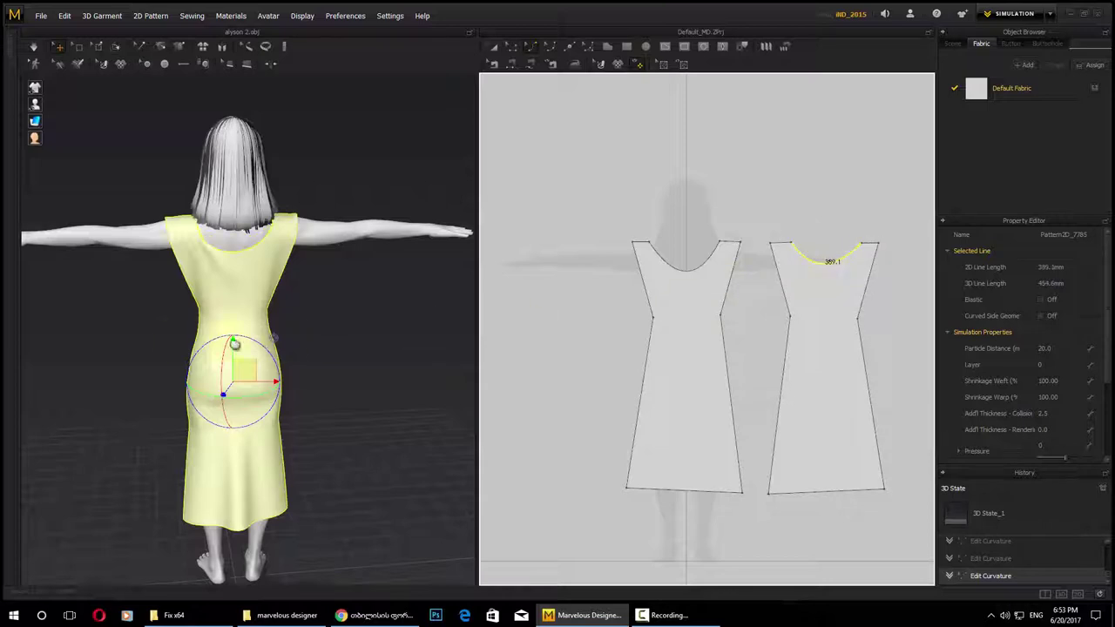
pyautogui.click(34, 47)
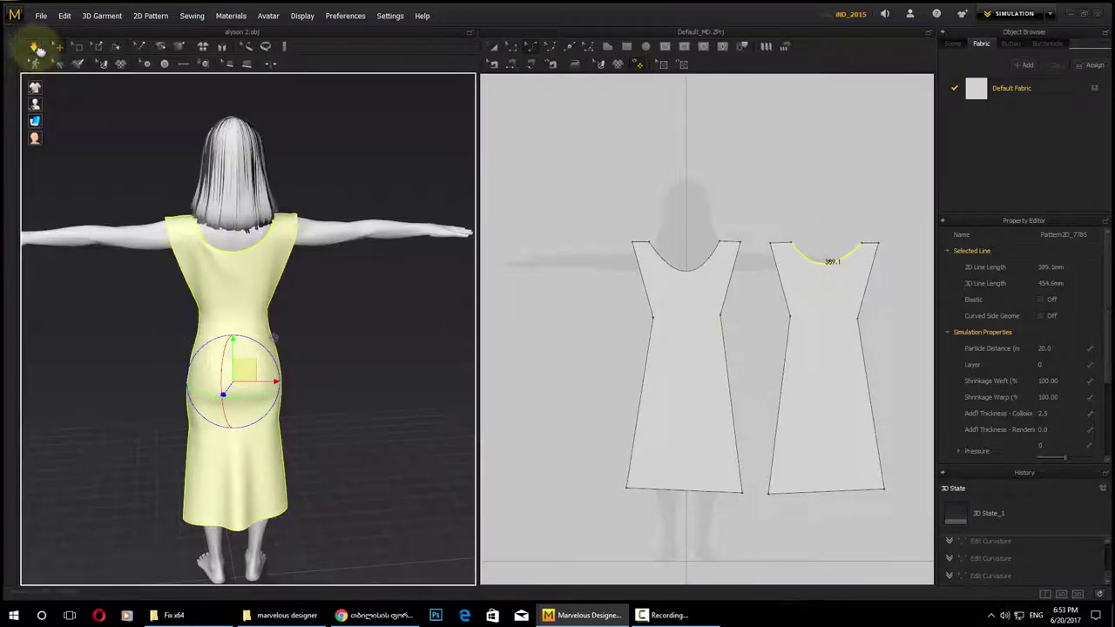
# Deepen the back neckline curve to about 630 mm long, simulate the dress and stop the simulation.
pyautogui.moveTo(5, 432); pyautogui.dragTo(99, 381, button='right')
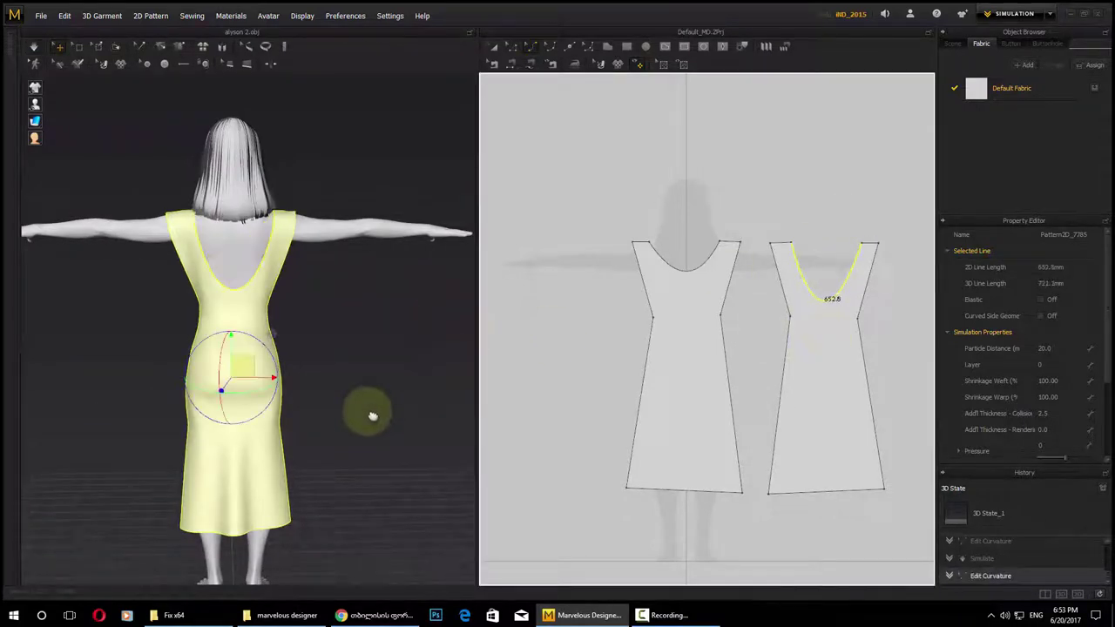
pyautogui.moveTo(358, 406); pyautogui.dragTo(96, 401, button='right')
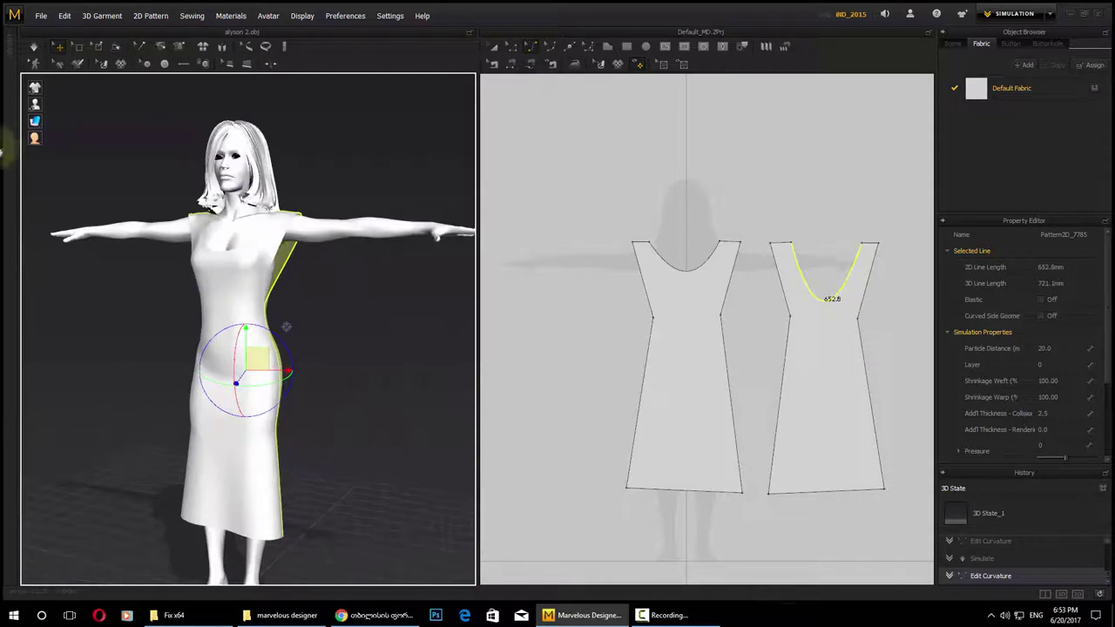
pyautogui.click(34, 47)
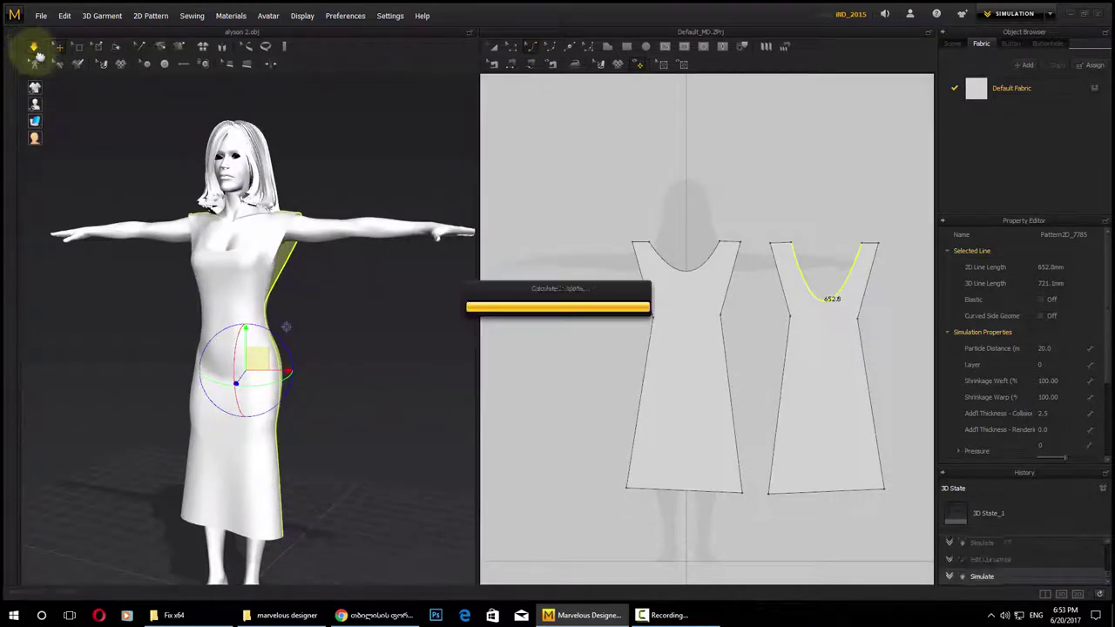
pyautogui.moveTo(304, 357); pyautogui.dragTo(149, 356, button='right')
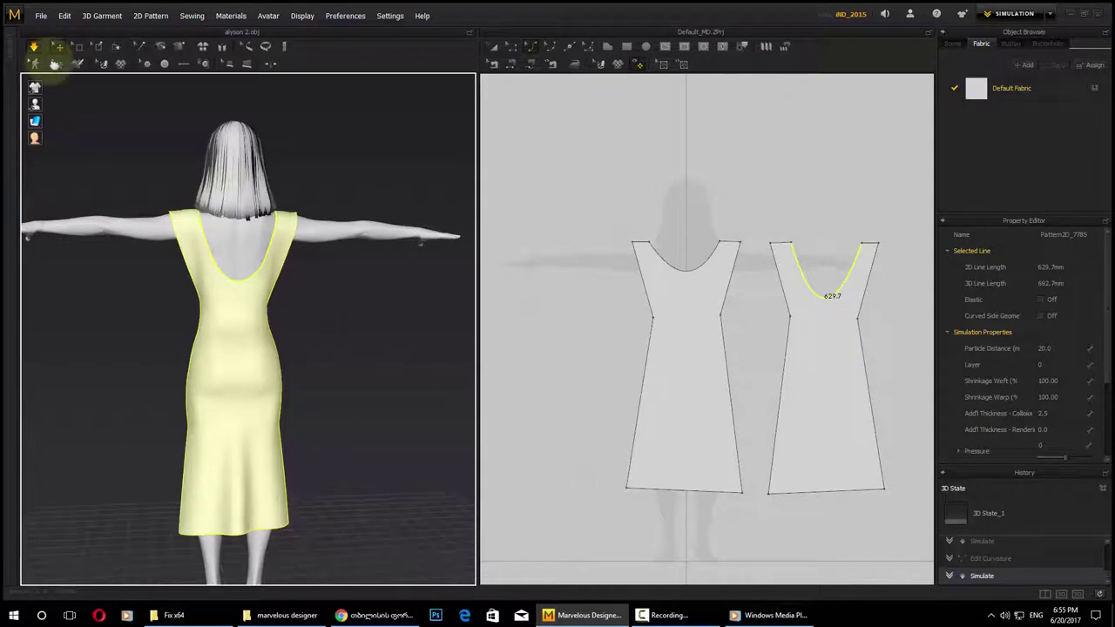
pyautogui.click(33, 46)
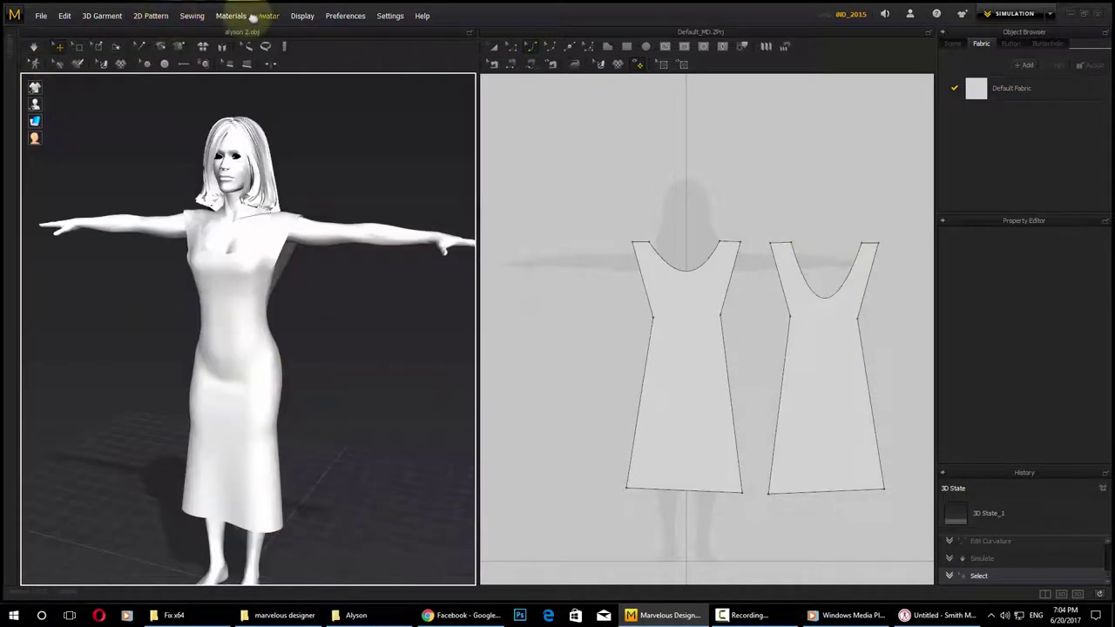
# Hide the avatar and export the dress over simple dress.fbx in the Alyson folder as a single, welded, thin object in mm.
pyautogui.click(267, 16)
pyautogui.click(314, 48)
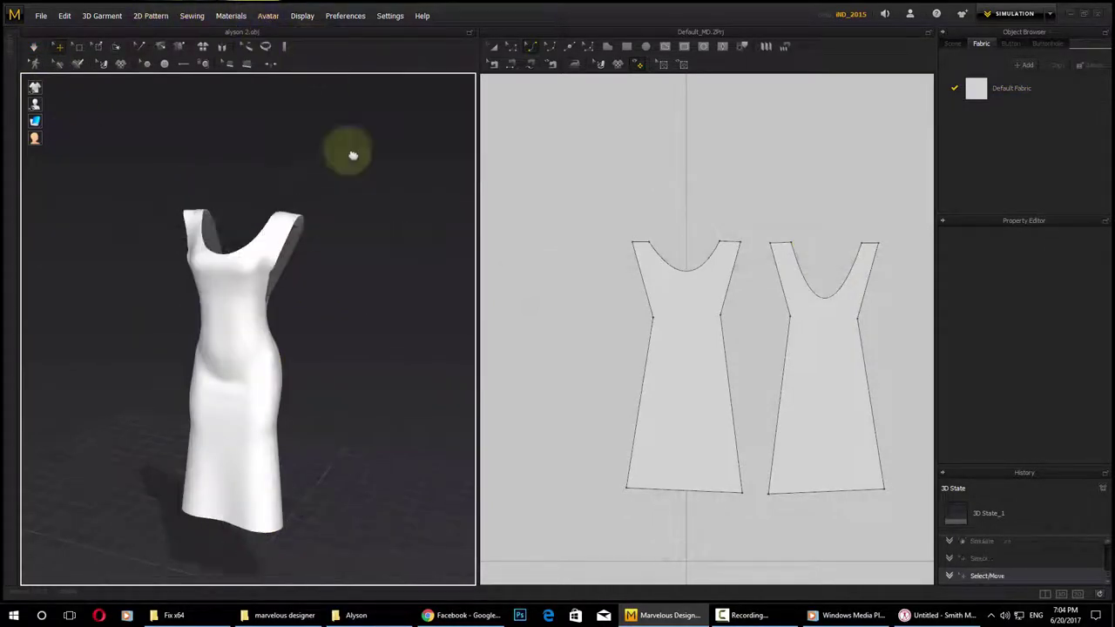
pyautogui.click(40, 16)
pyautogui.click(87, 166)
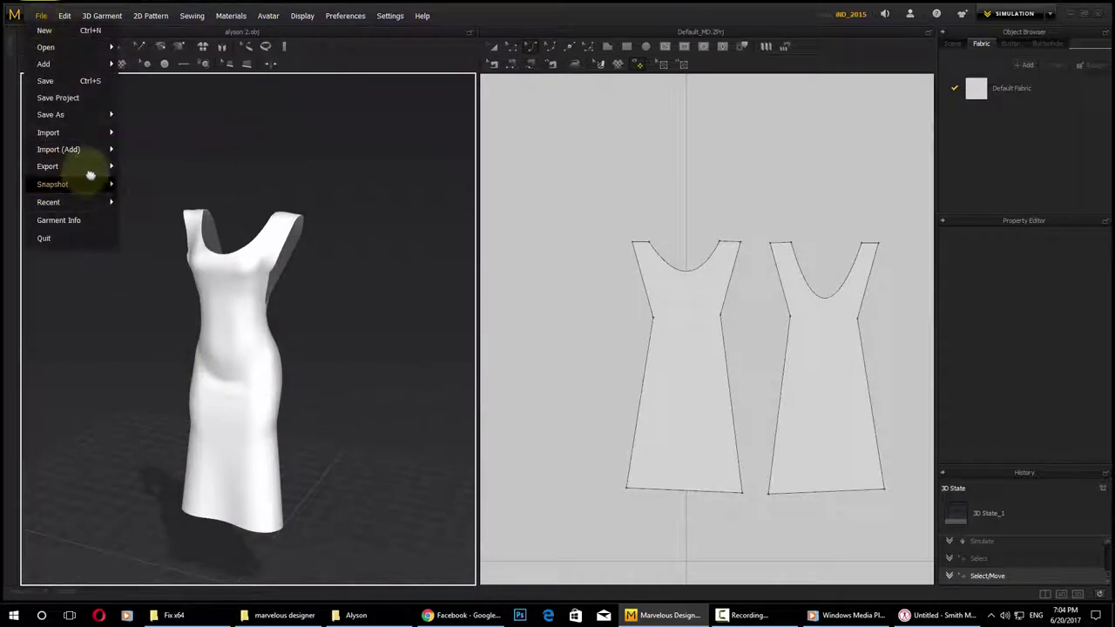
pyautogui.click(177, 203)
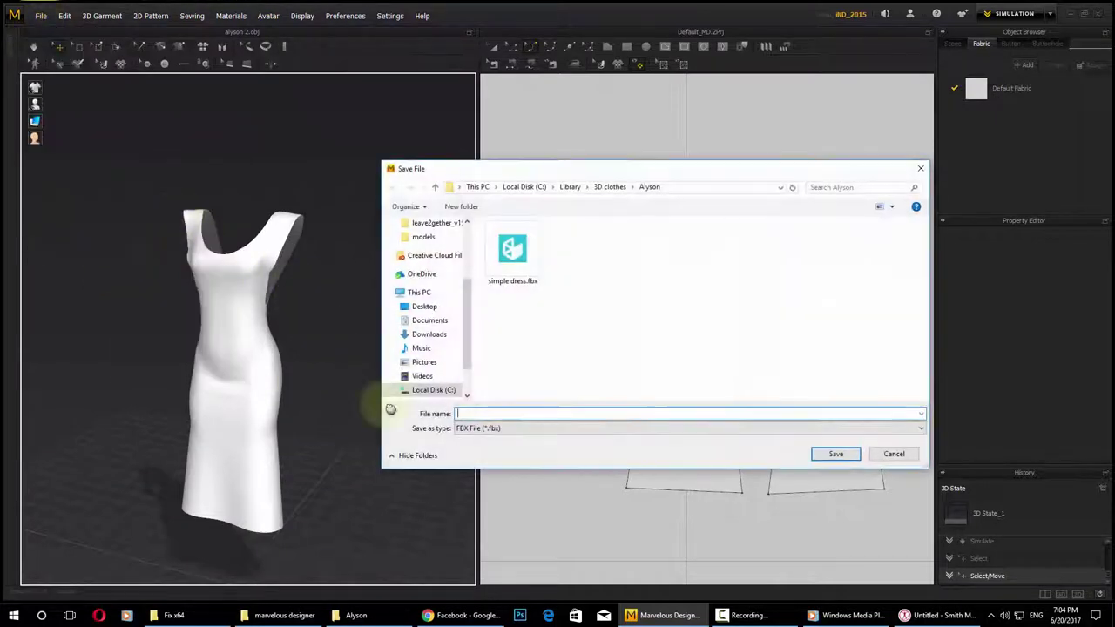
pyautogui.click(536, 279)
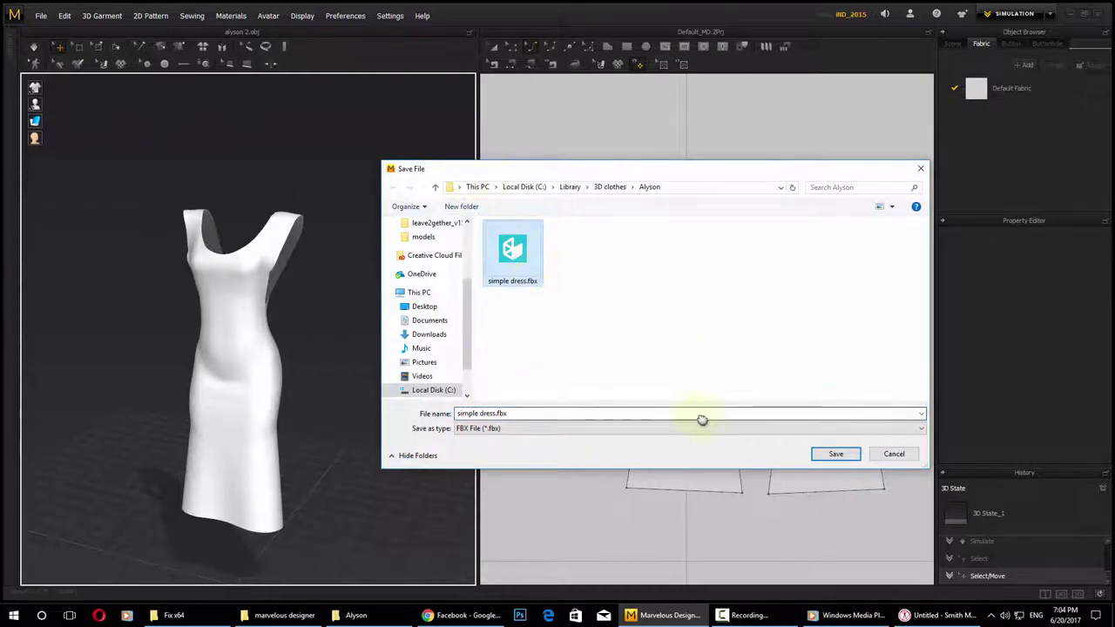
pyautogui.press('Return')
pyautogui.press('Return')
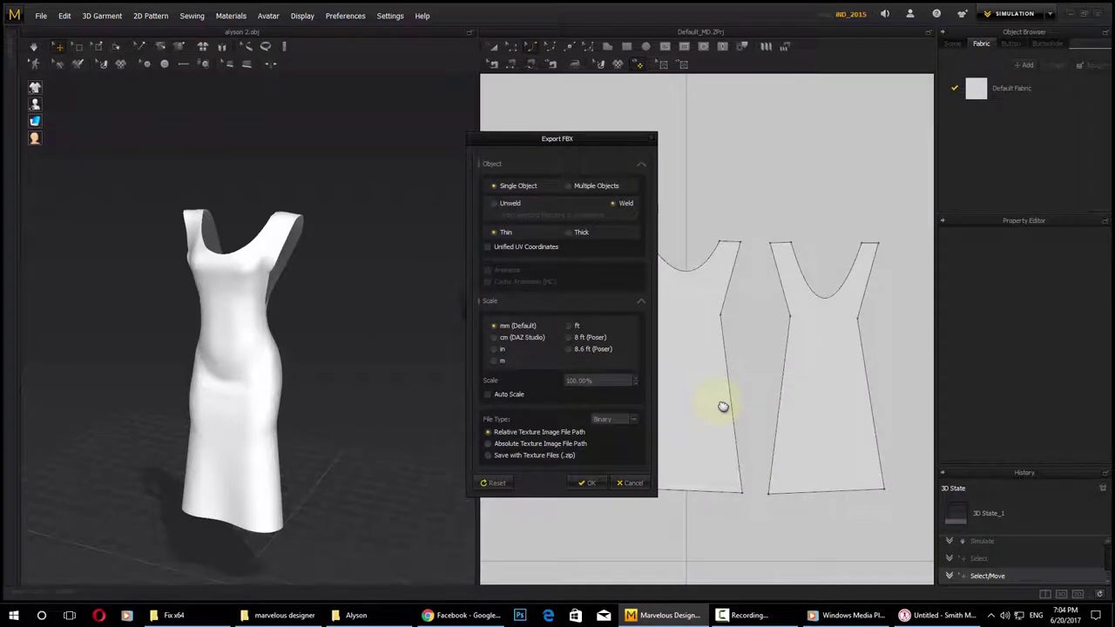
pyautogui.click(591, 483)
# Switch to Poser and import the dress FBX exported from Marvelous Designer at a geometry scale of 100.
pyautogui.click(937, 615)
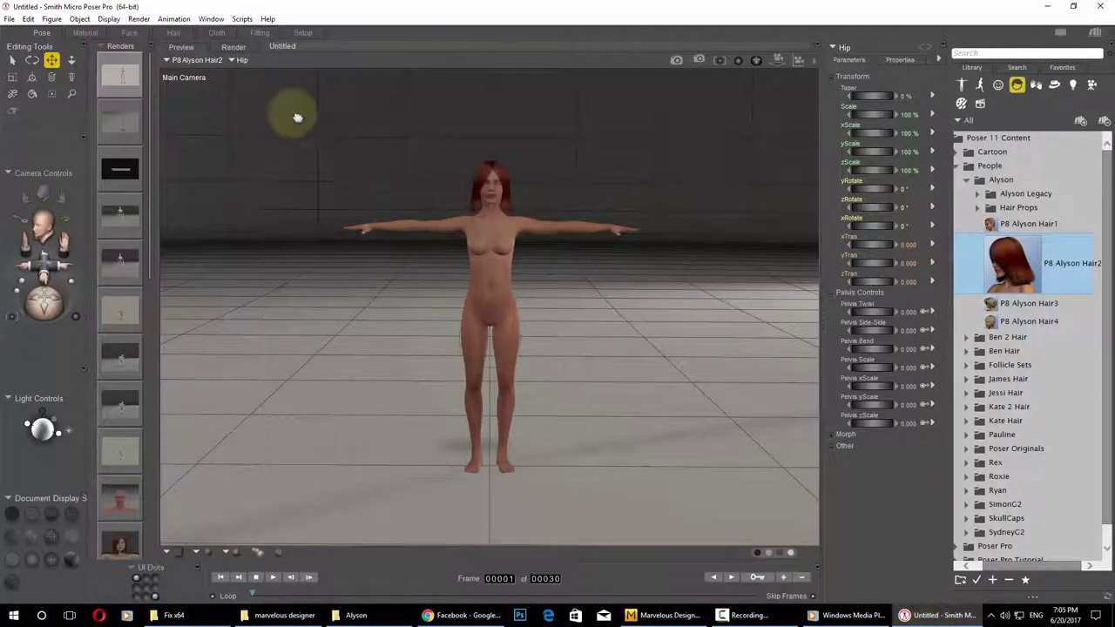
pyautogui.click(11, 19)
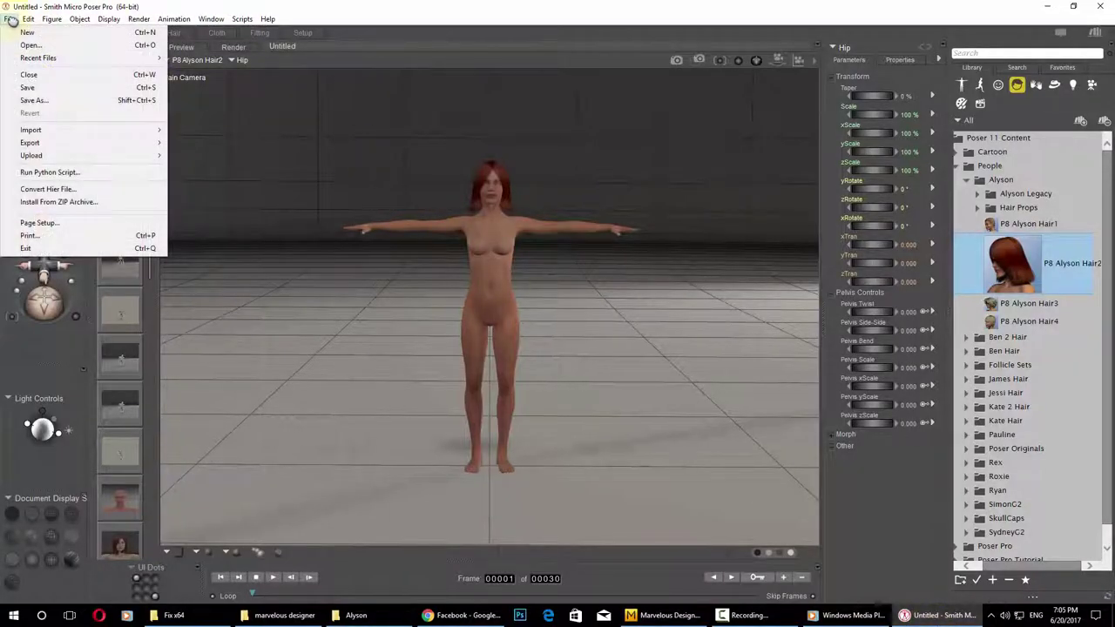
pyautogui.moveTo(143, 130)
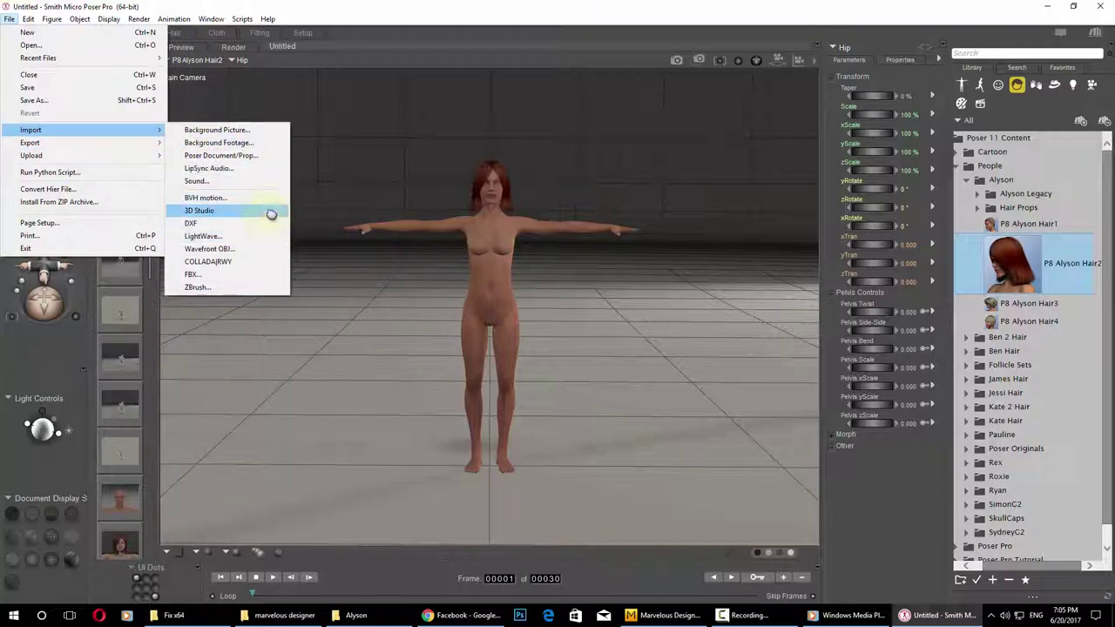
pyautogui.click(236, 273)
pyautogui.click(150, 141)
pyautogui.doubleClick(150, 141)
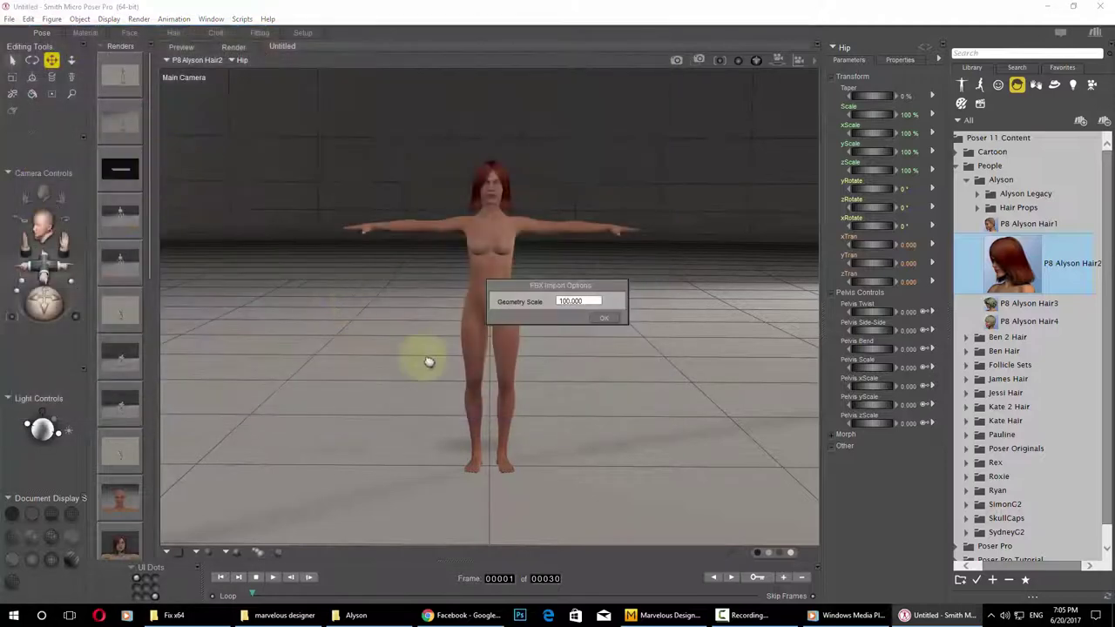
pyautogui.click(609, 320)
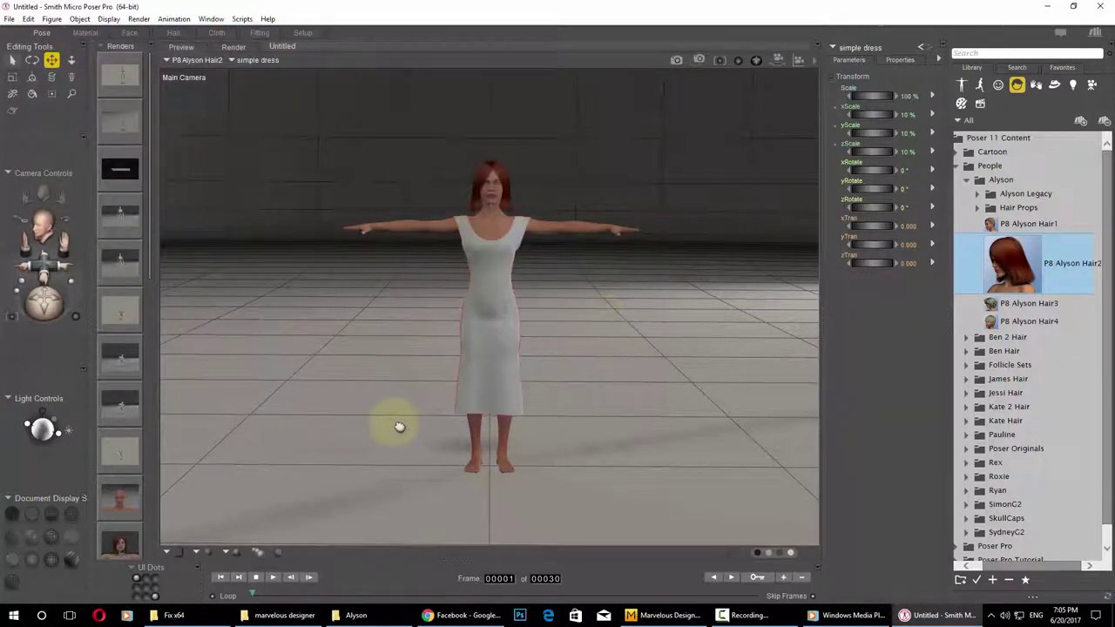
# Go to frame 30 of the animation and open Alyson's Sitting folder among the people poses in the library.
pyautogui.moveTo(88, 301); pyautogui.dragTo(343, 535)
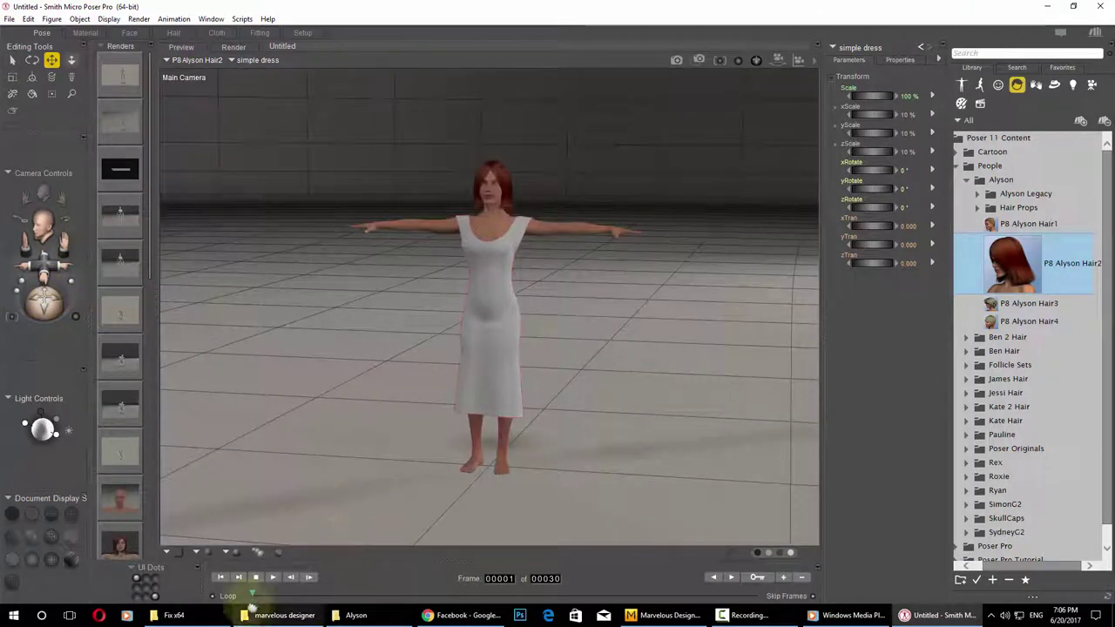
pyautogui.click(758, 594)
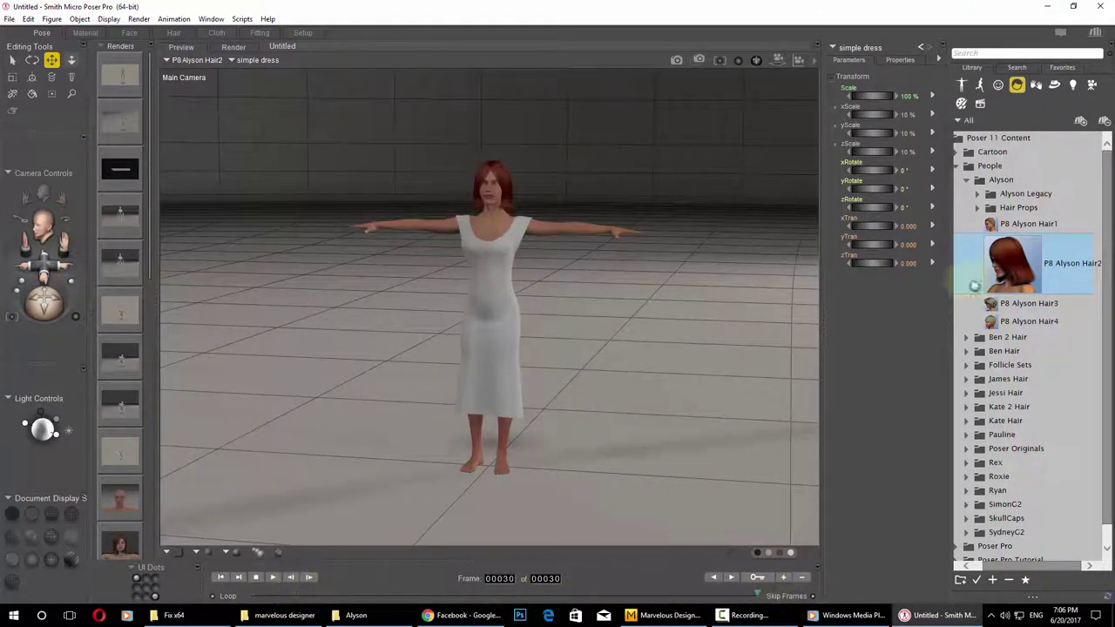
pyautogui.click(980, 84)
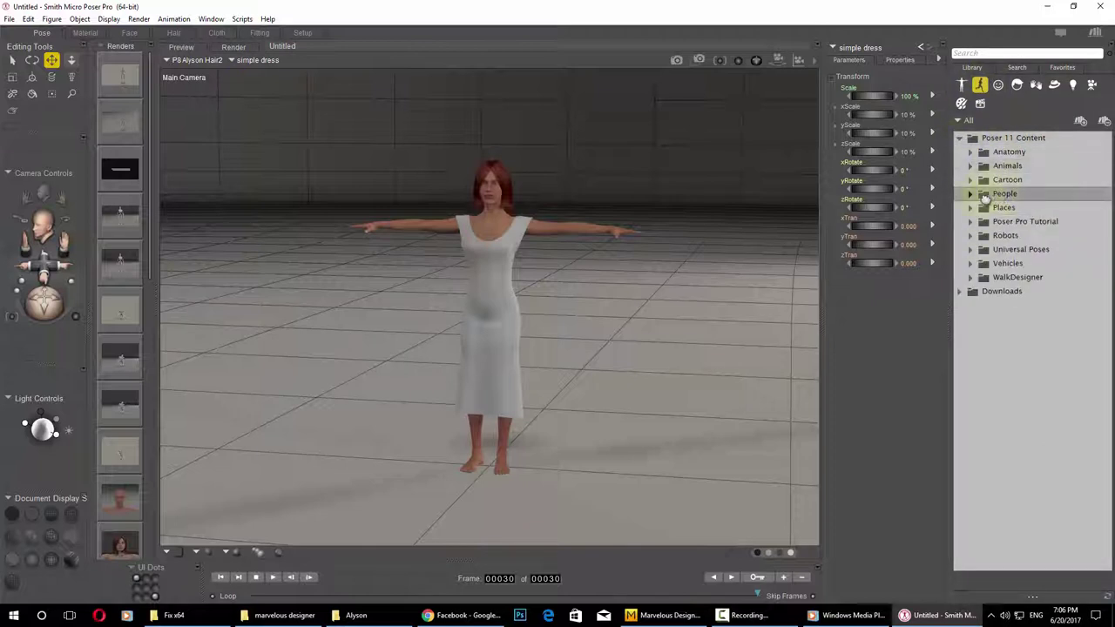
pyautogui.click(982, 197)
pyautogui.click(982, 210)
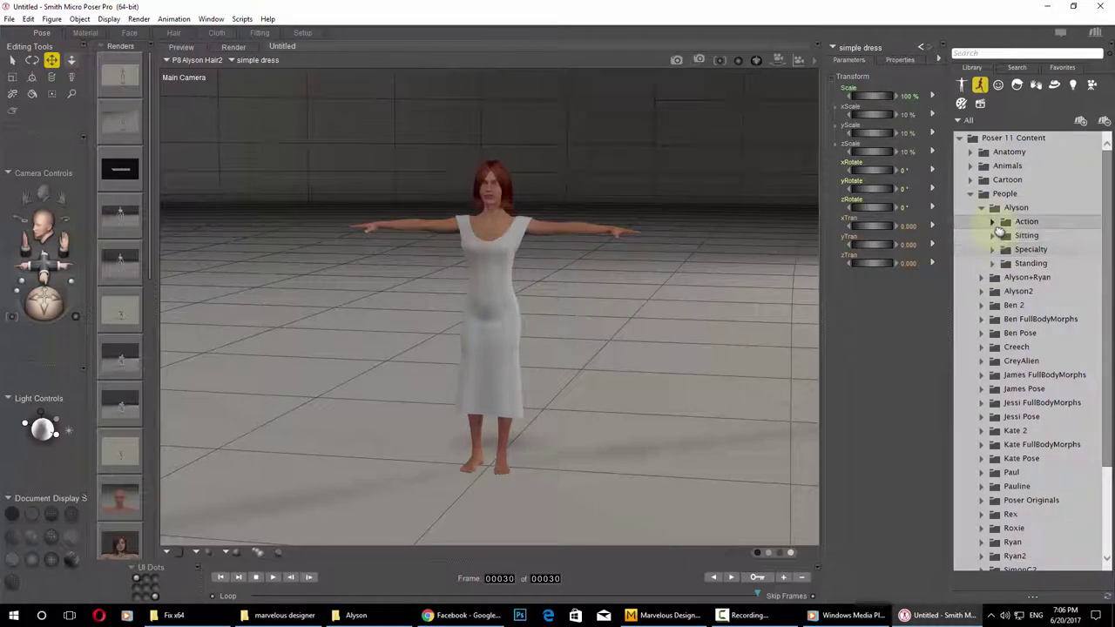
pyautogui.click(994, 236)
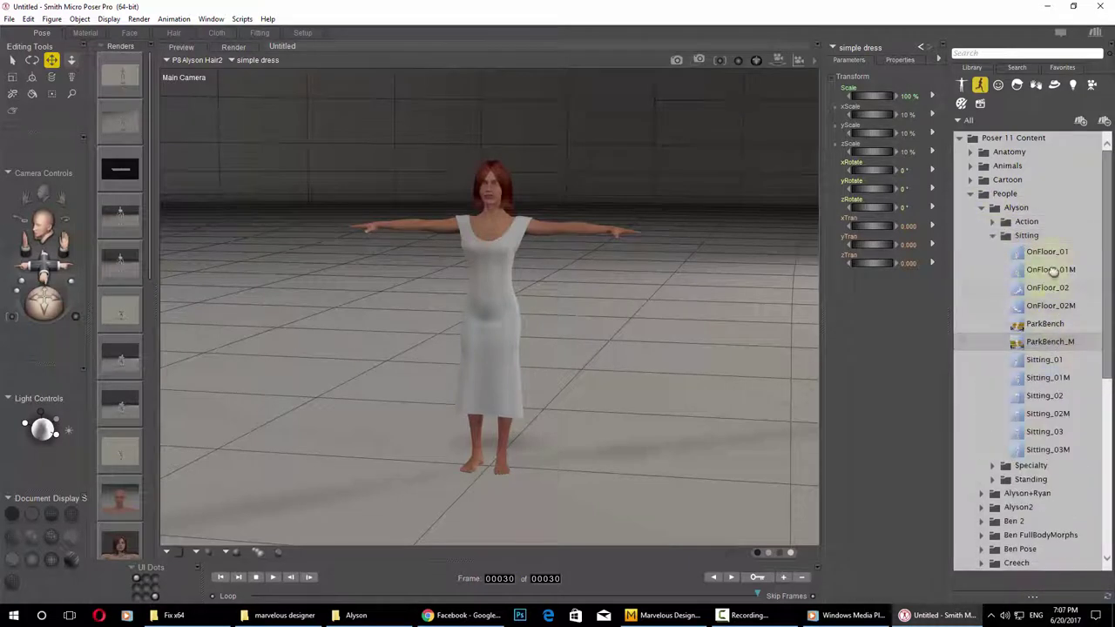
# Try to apply the Sitting_01 pose while the hair is still the active figure.
pyautogui.moveTo(1067, 270)
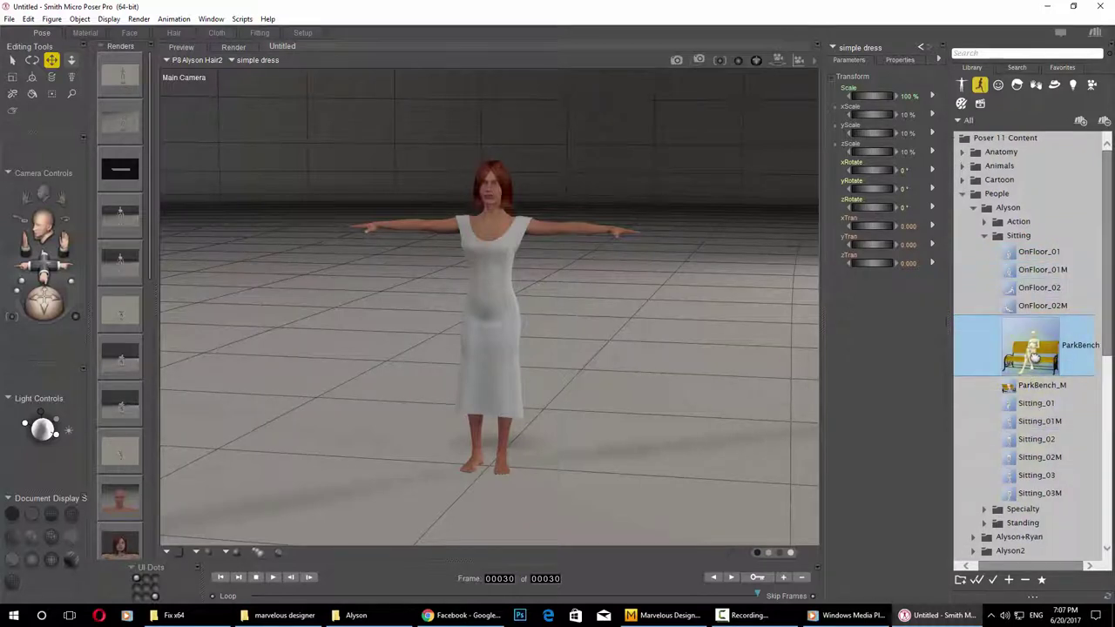
pyautogui.moveTo(1035, 387)
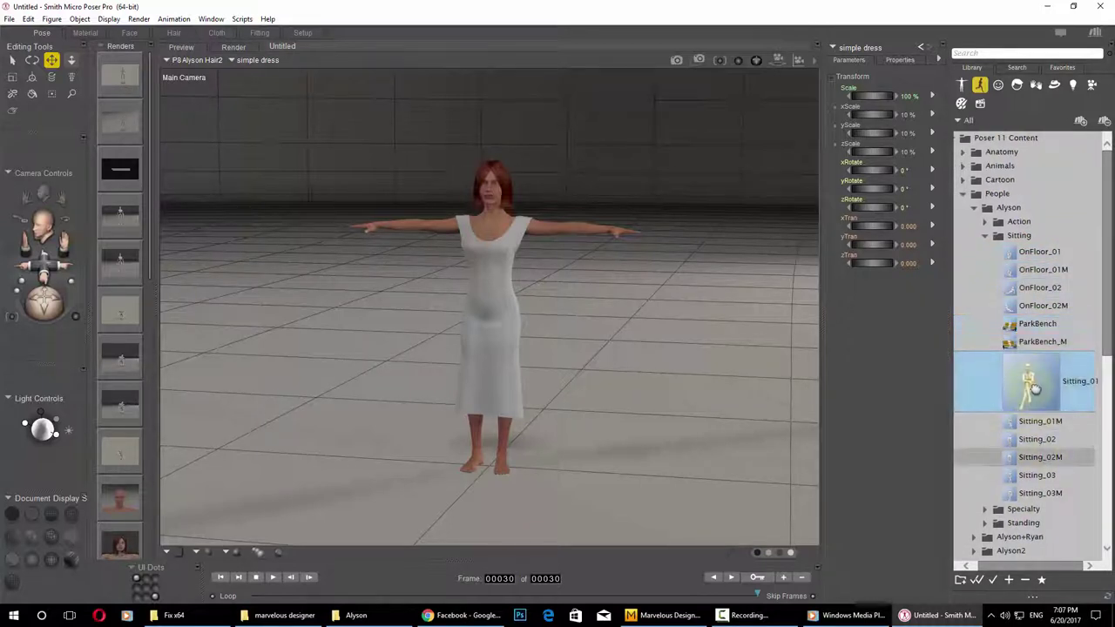
pyautogui.moveTo(1035, 387); pyautogui.dragTo(586, 379)
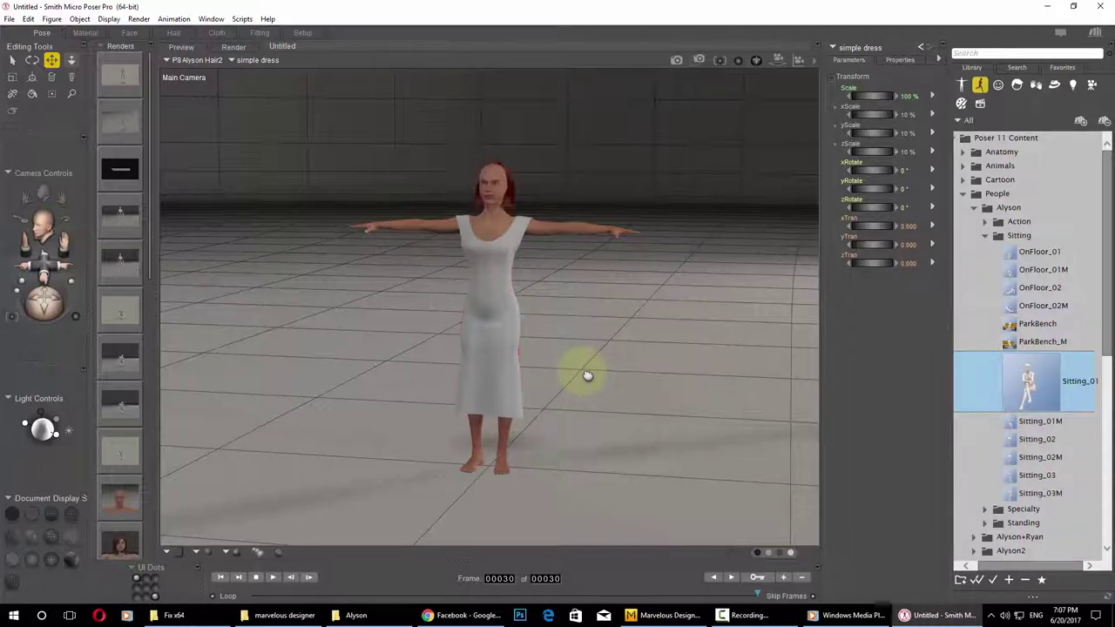
pyautogui.moveTo(588, 375); pyautogui.dragTo(235, 77)
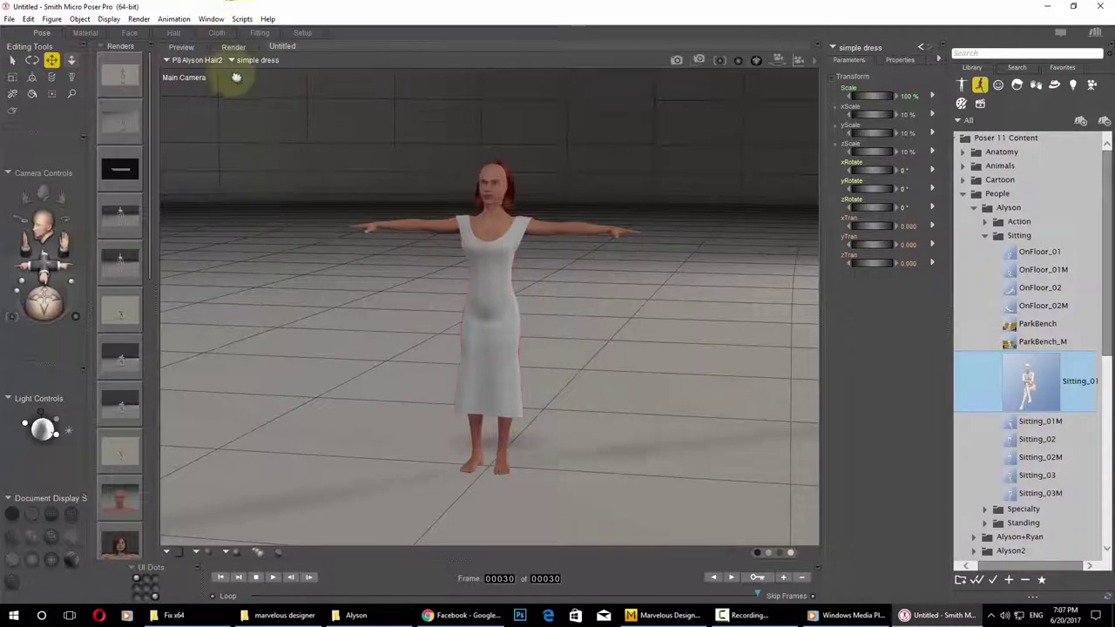
# Make Alyson's body the active selection and apply the Sitting_01 pose to it at frame 30.
pyautogui.click(250, 60)
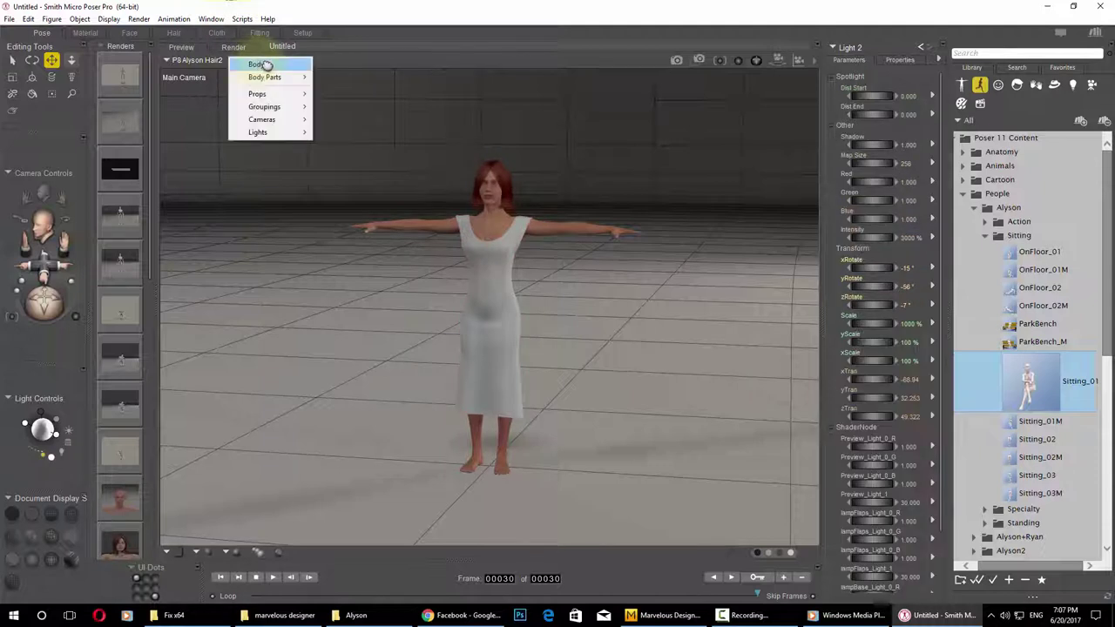
pyautogui.click(266, 64)
pyautogui.click(241, 60)
pyautogui.click(217, 65)
pyautogui.click(245, 61)
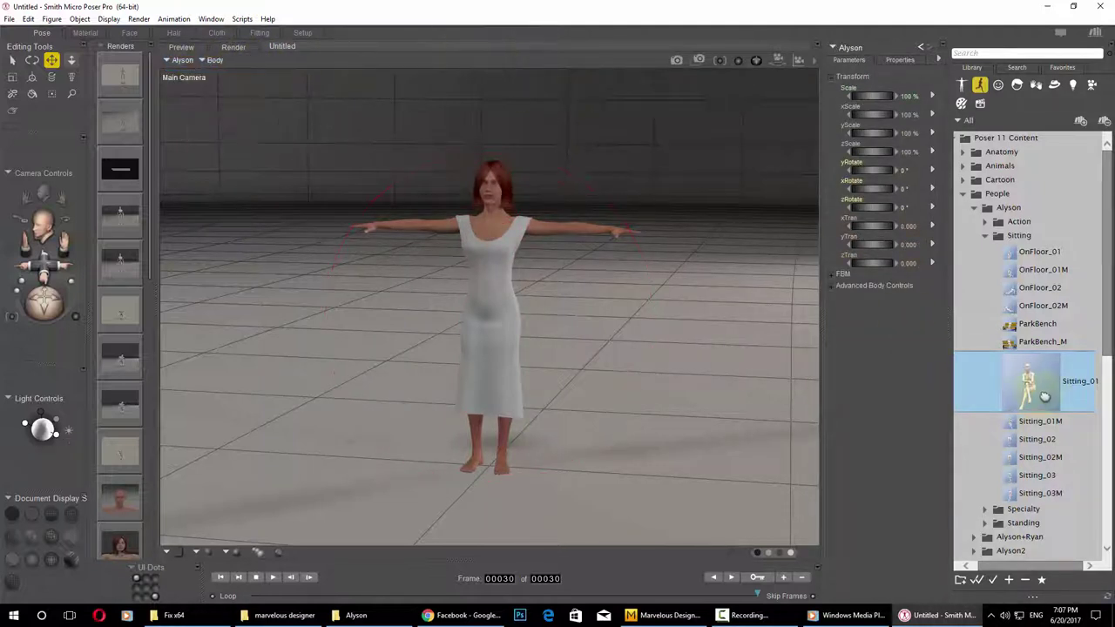
pyautogui.moveTo(1044, 398); pyautogui.dragTo(677, 369)
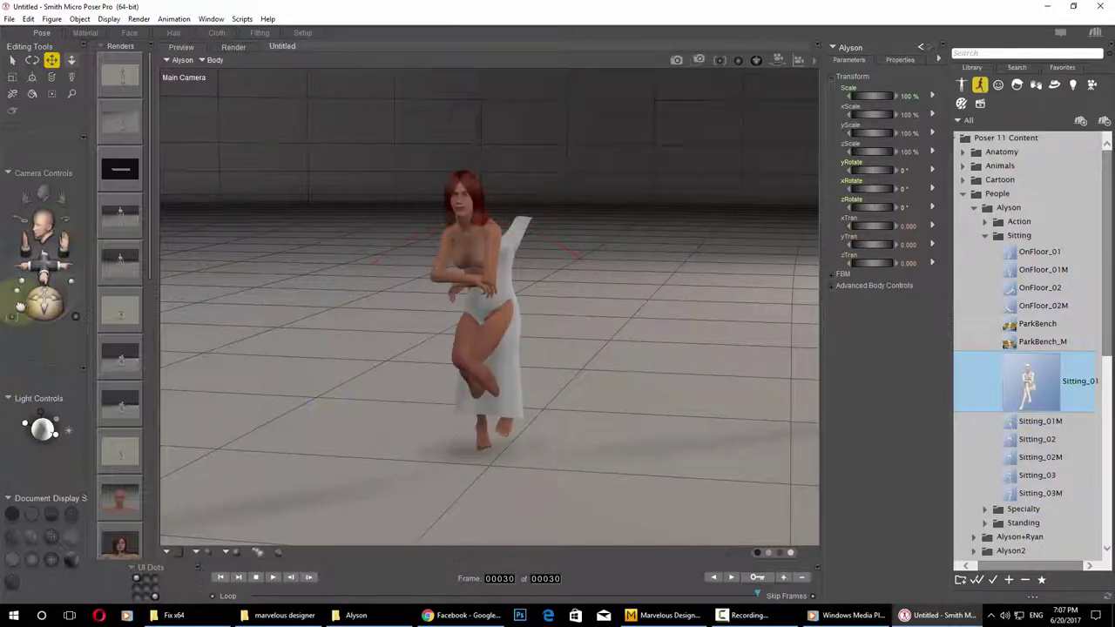
pyautogui.moveTo(37, 299); pyautogui.dragTo(94, 379)
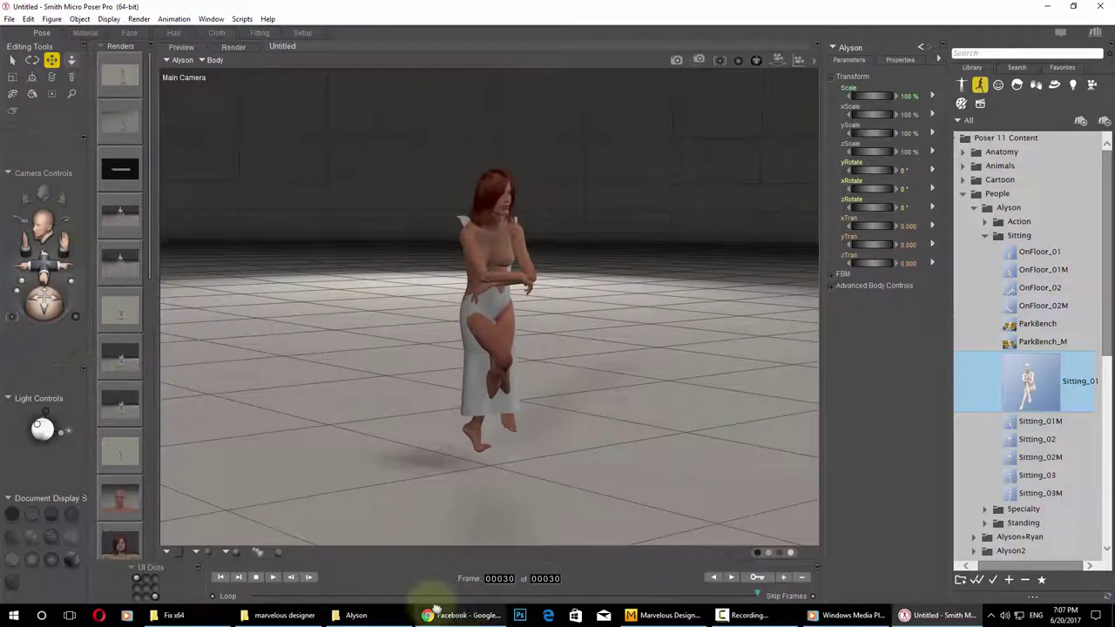
# Return to frame 1 and create a new cloth simulation covering frames 1 to 30 in the Cloth room.
pyautogui.click(223, 578)
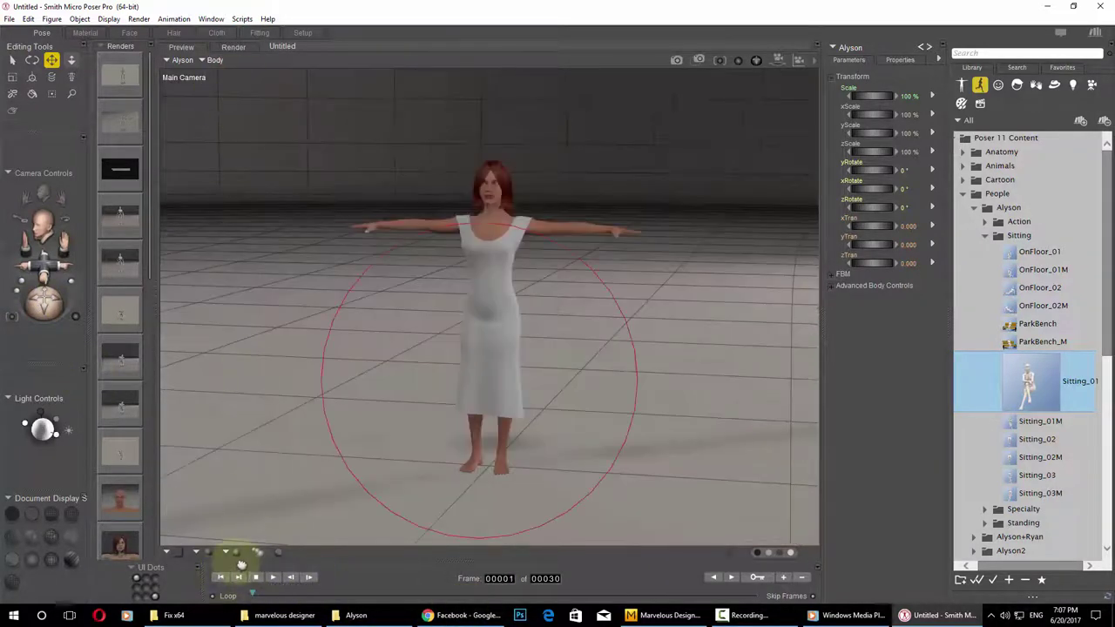
pyautogui.click(119, 19)
pyautogui.click(122, 19)
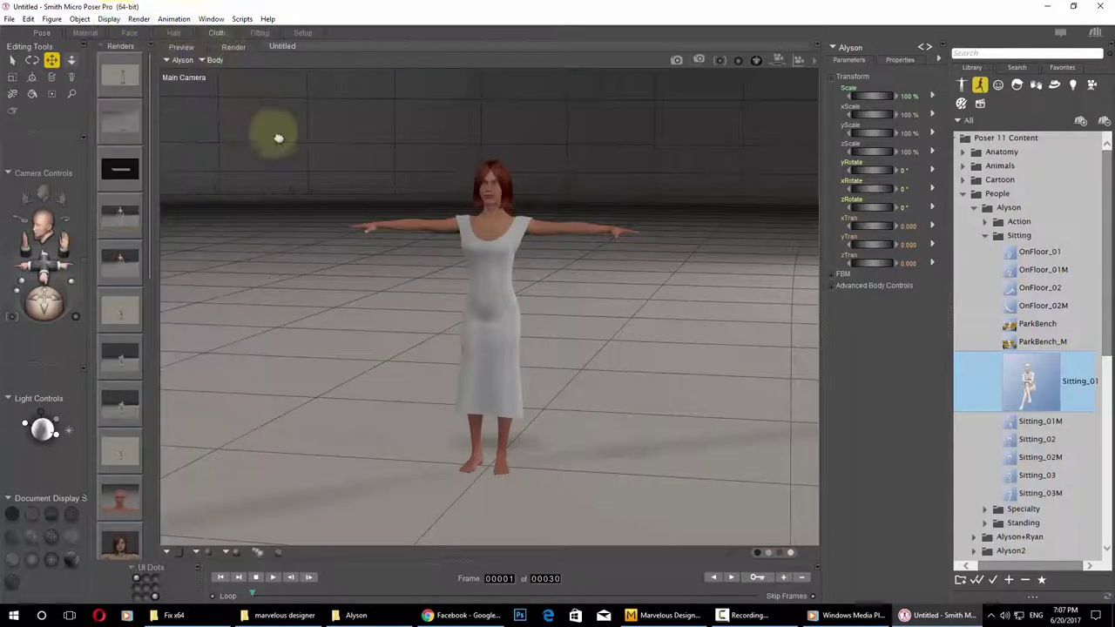
pyautogui.hotkey('ctrl', '5')
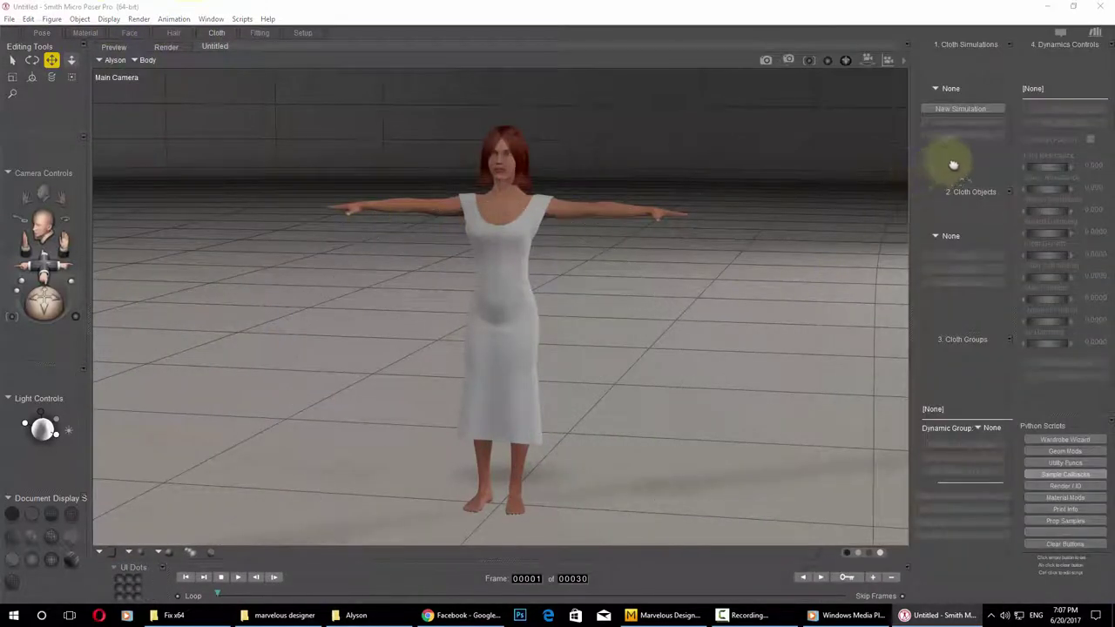
pyautogui.click(960, 108)
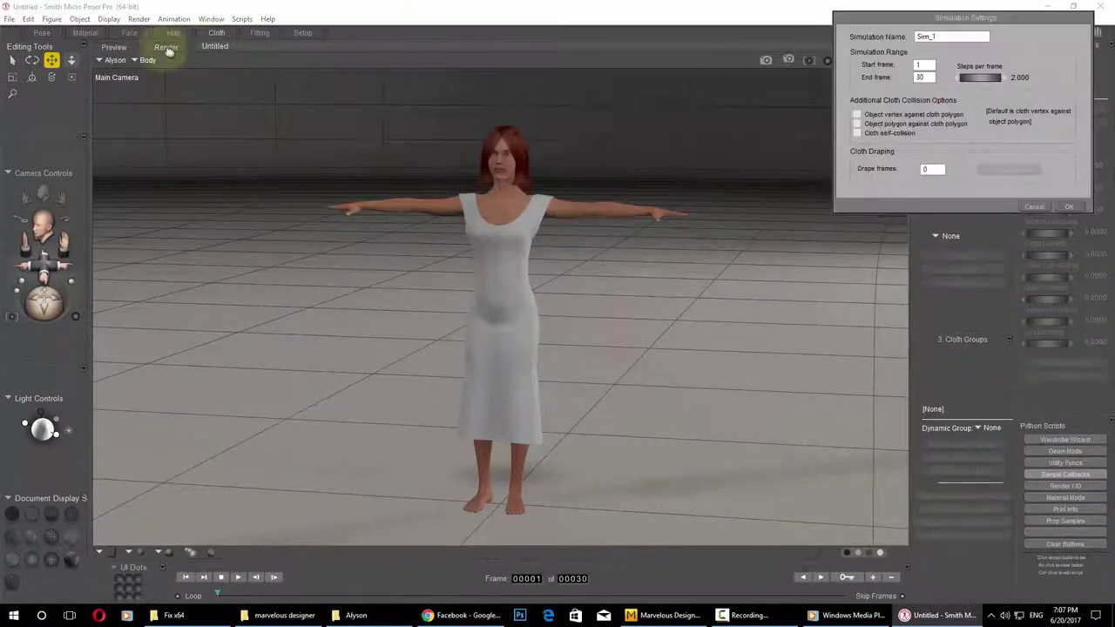
pyautogui.click(1070, 207)
# Select the simple dress prop and clothify it for the new simulation.
pyautogui.click(113, 59)
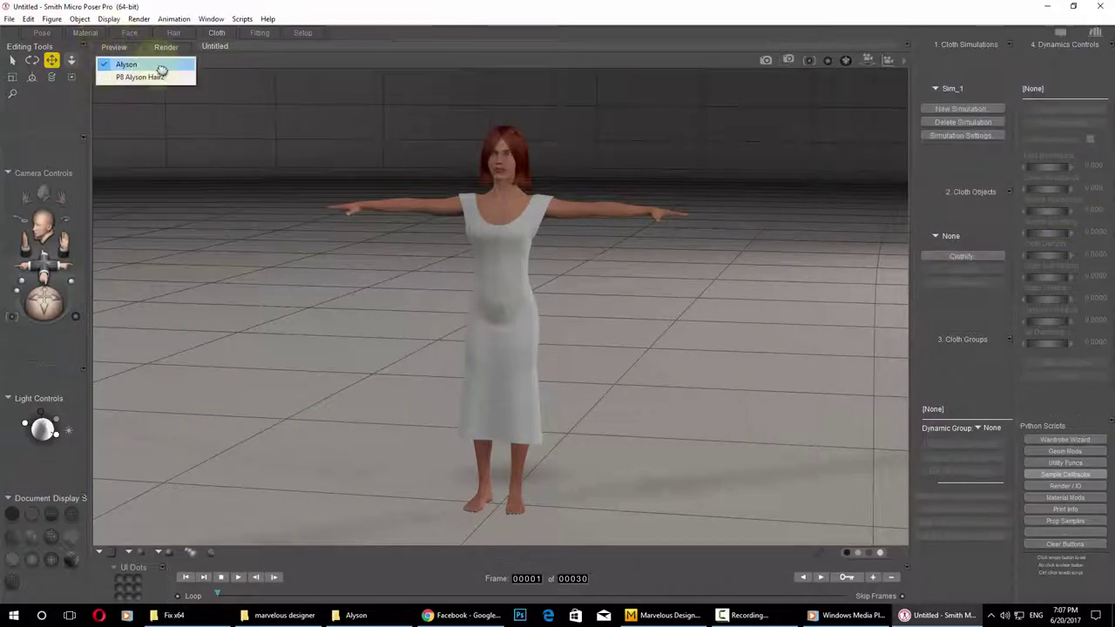
pyautogui.click(155, 65)
pyautogui.click(154, 63)
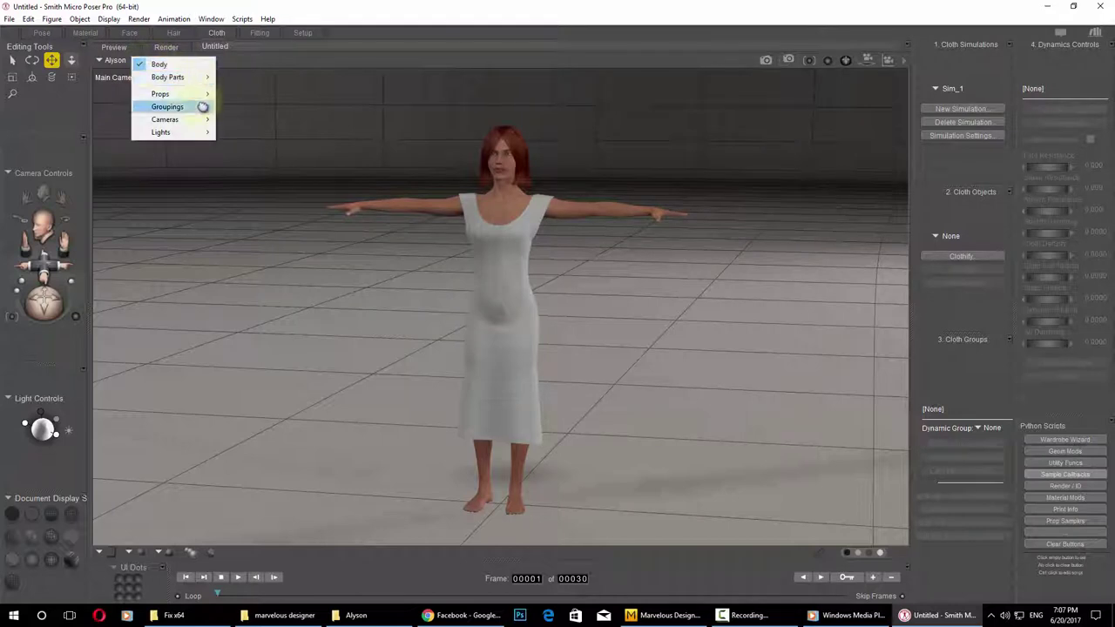
pyautogui.moveTo(211, 94)
pyautogui.click(257, 107)
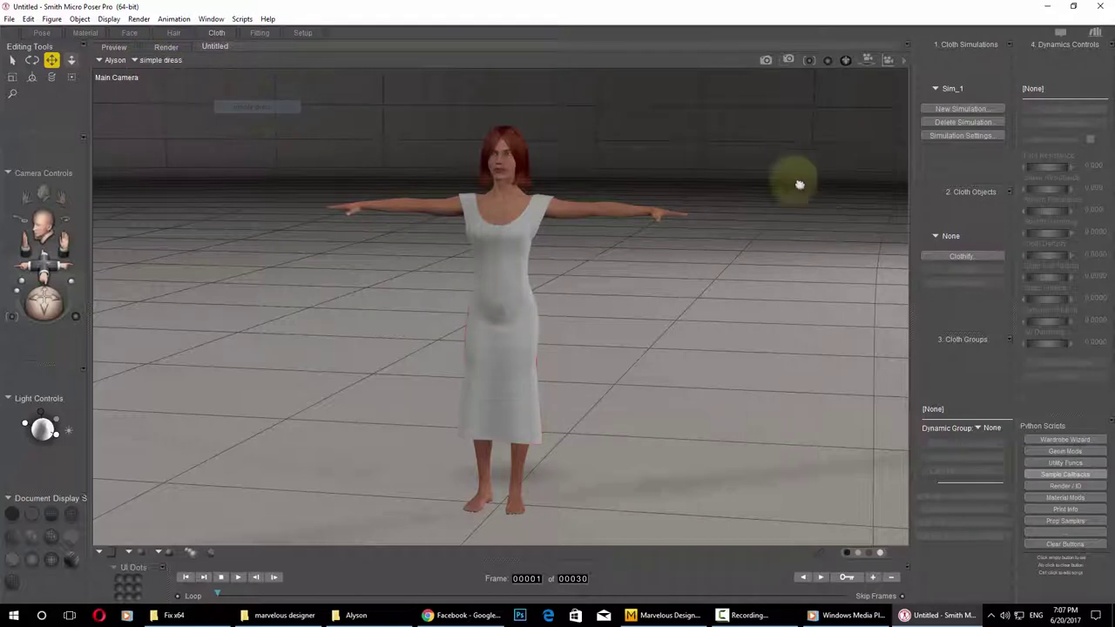
pyautogui.click(993, 260)
pyautogui.click(1037, 297)
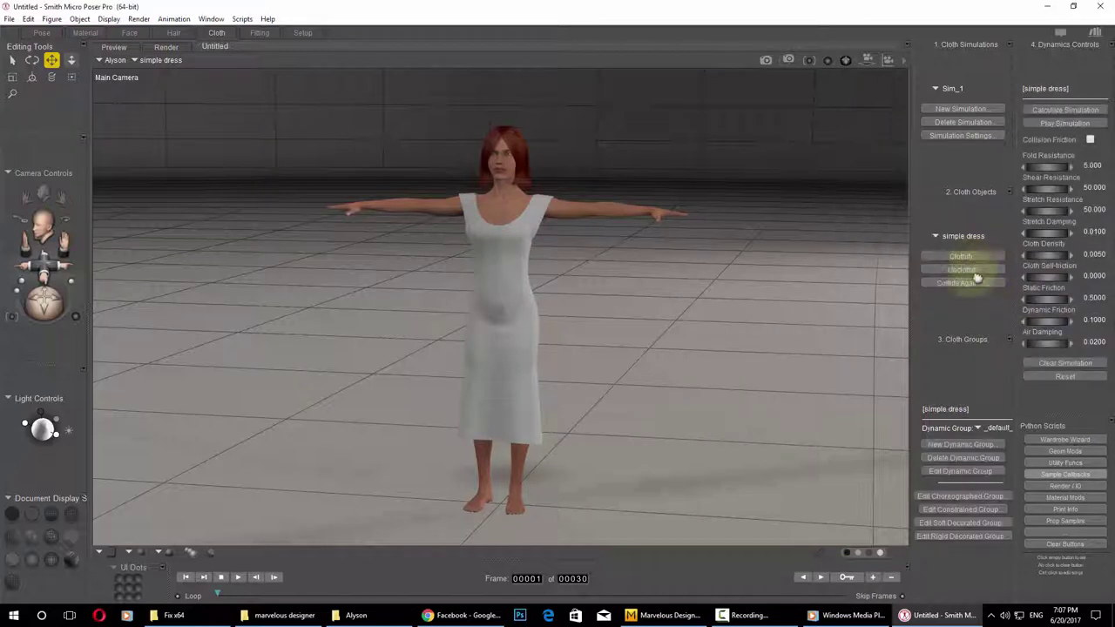
# Set the dress to collide against the whole Alyson figure, leaving out the ground, the hair and the dress itself.
pyautogui.click(981, 283)
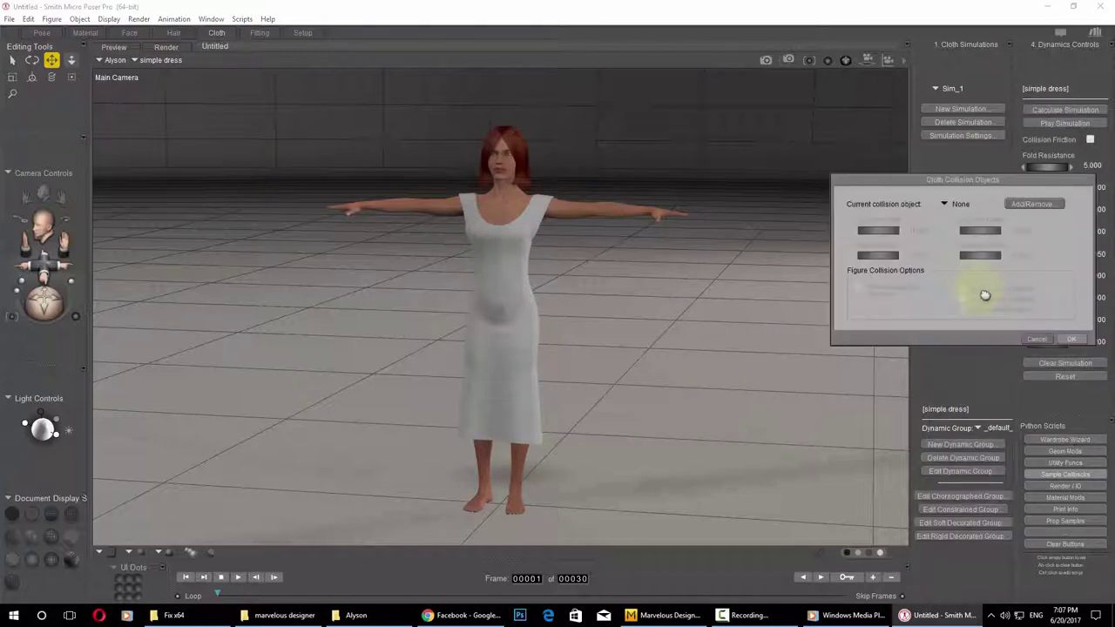
pyautogui.click(1026, 204)
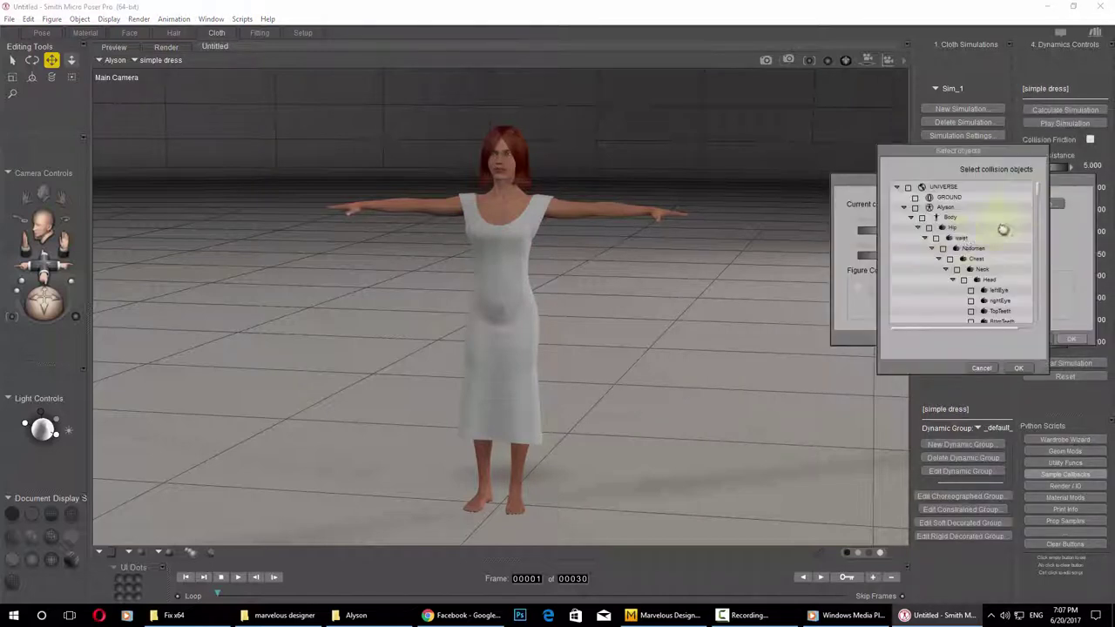
pyautogui.click(906, 209)
pyautogui.click(907, 218)
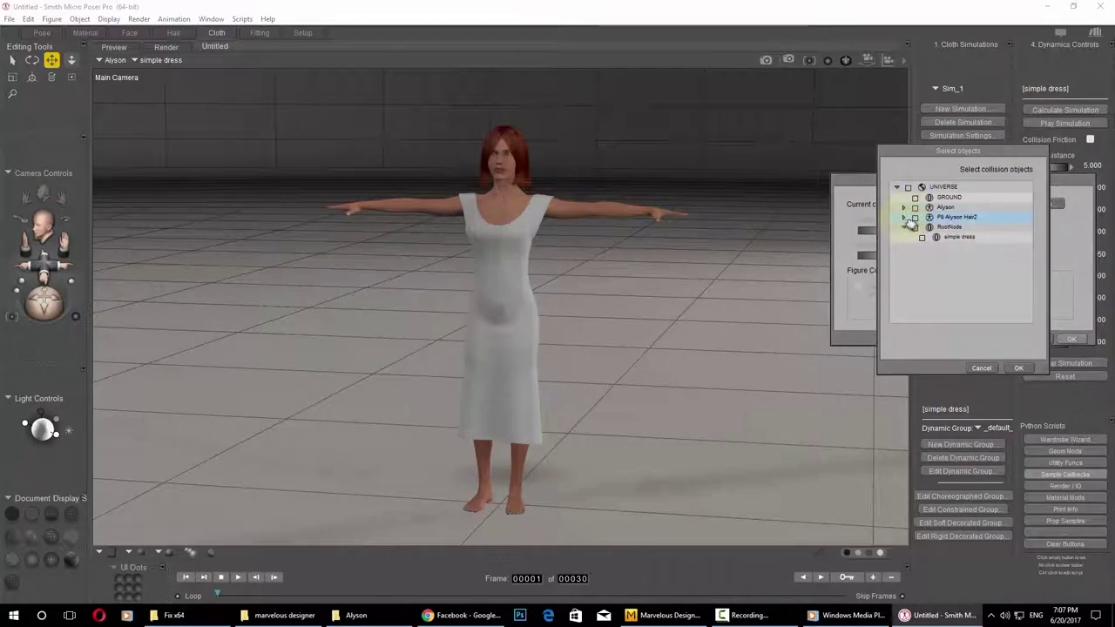
pyautogui.click(916, 207)
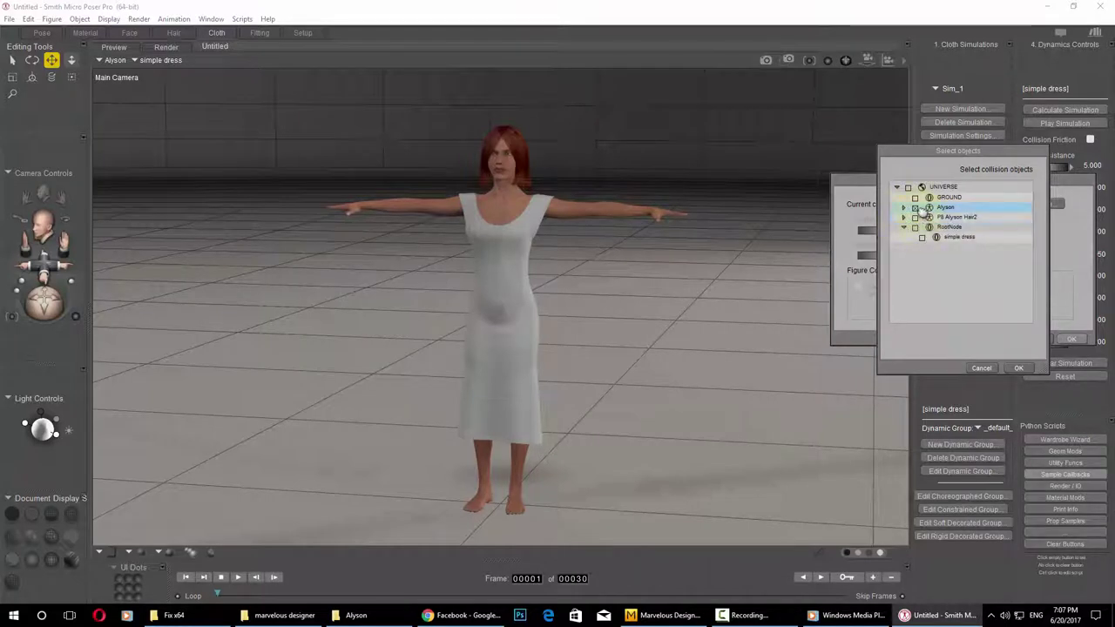
pyautogui.click(1019, 368)
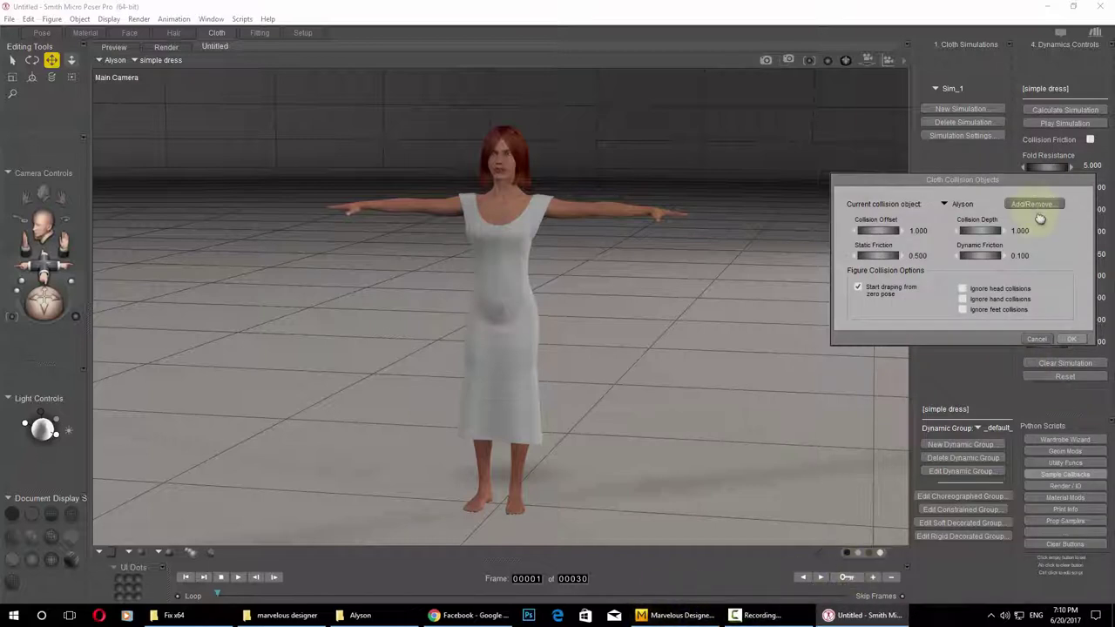
pyautogui.click(1073, 340)
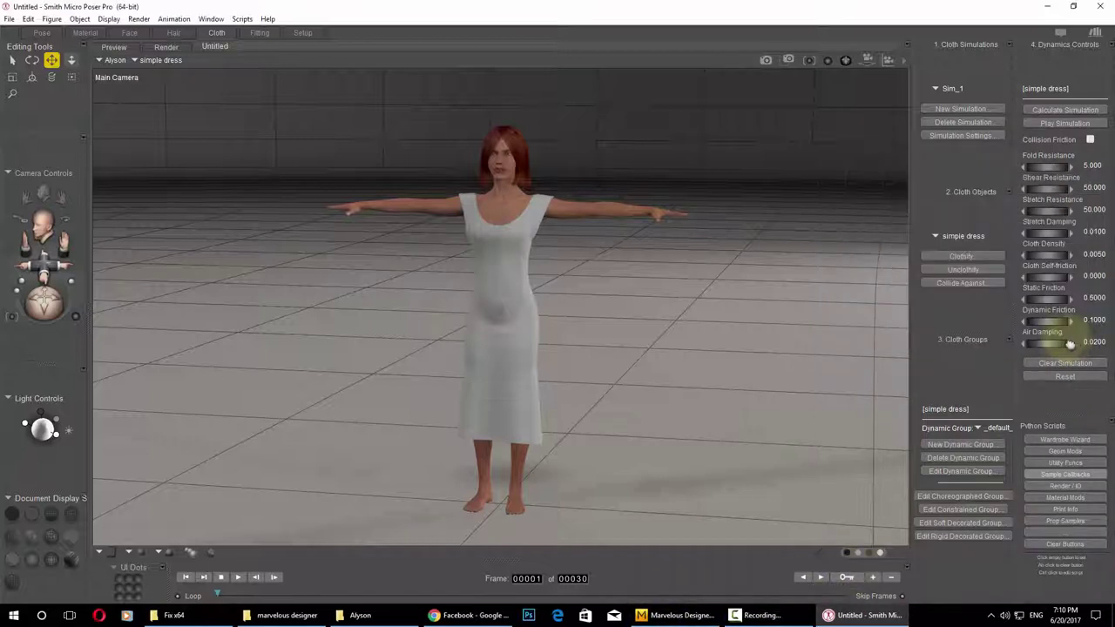
# Calculate the cloth simulation and examine the draped dress on the posed figure at frame 30.
pyautogui.click(991, 471)
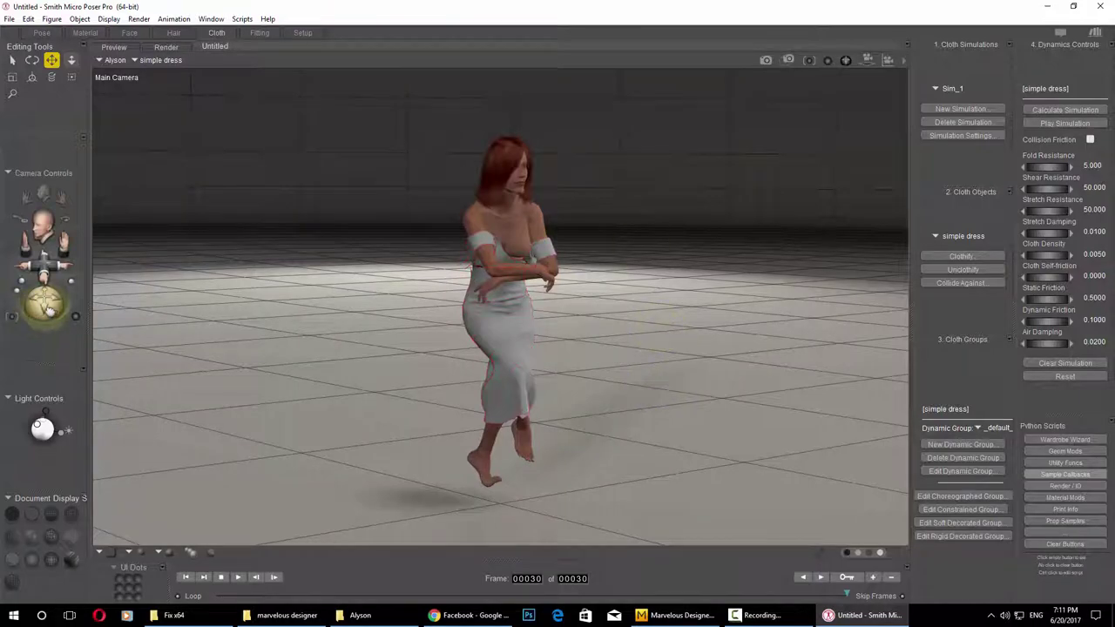
pyautogui.moveTo(49, 309)
pyautogui.mouseDown()
pyautogui.moveTo(87, 310)
pyautogui.moveTo(55, 310)
pyautogui.mouseUp()
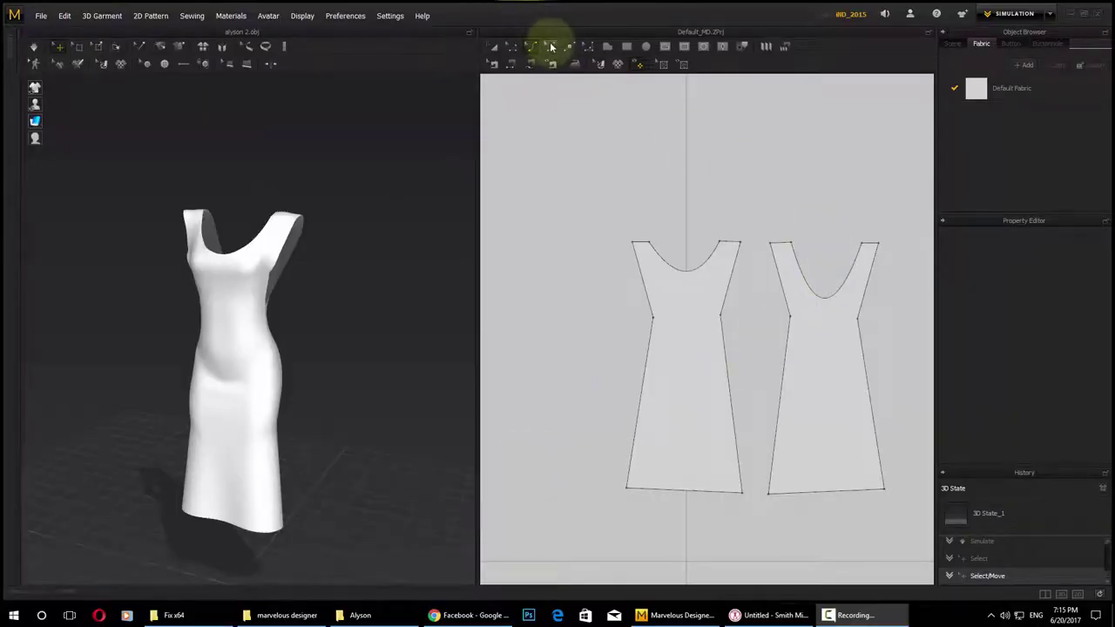
# Reshape the neckline curve of the back pattern piece into a much shallower curve with the Edit Curvature tool.
pyautogui.click(535, 53)
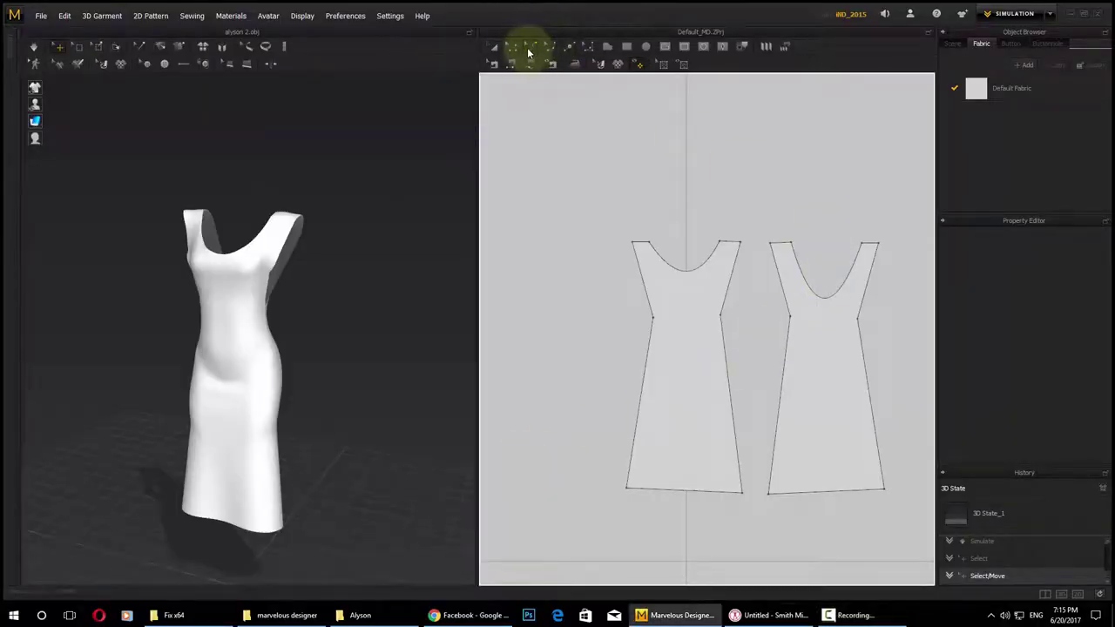
pyautogui.click(830, 301)
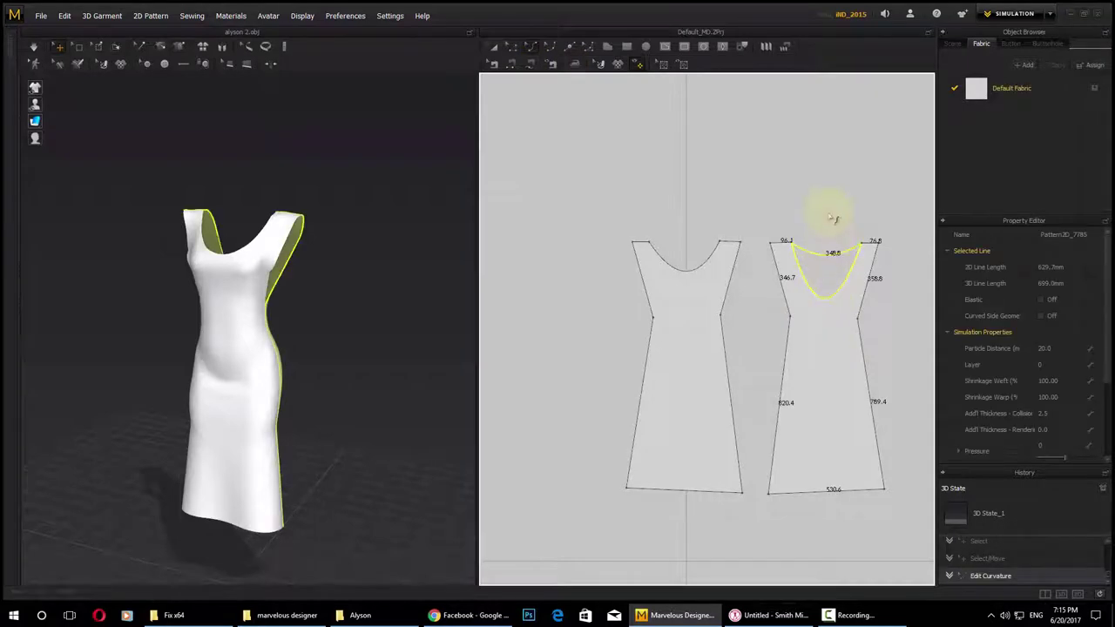
pyautogui.moveTo(834, 218); pyautogui.dragTo(834, 218)
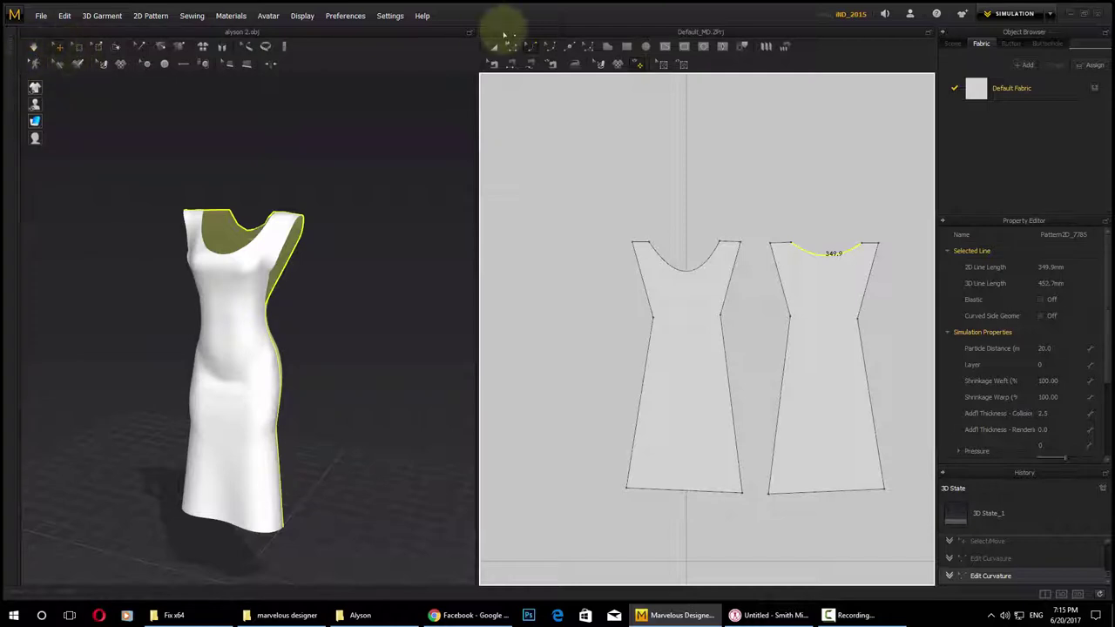
pyautogui.moveTo(440, 346); pyautogui.dragTo(169, 124, button='right')
# Import alyson 2.obj as an avatar at the 8.6 ft (Poser) scale.
pyautogui.click(41, 14)
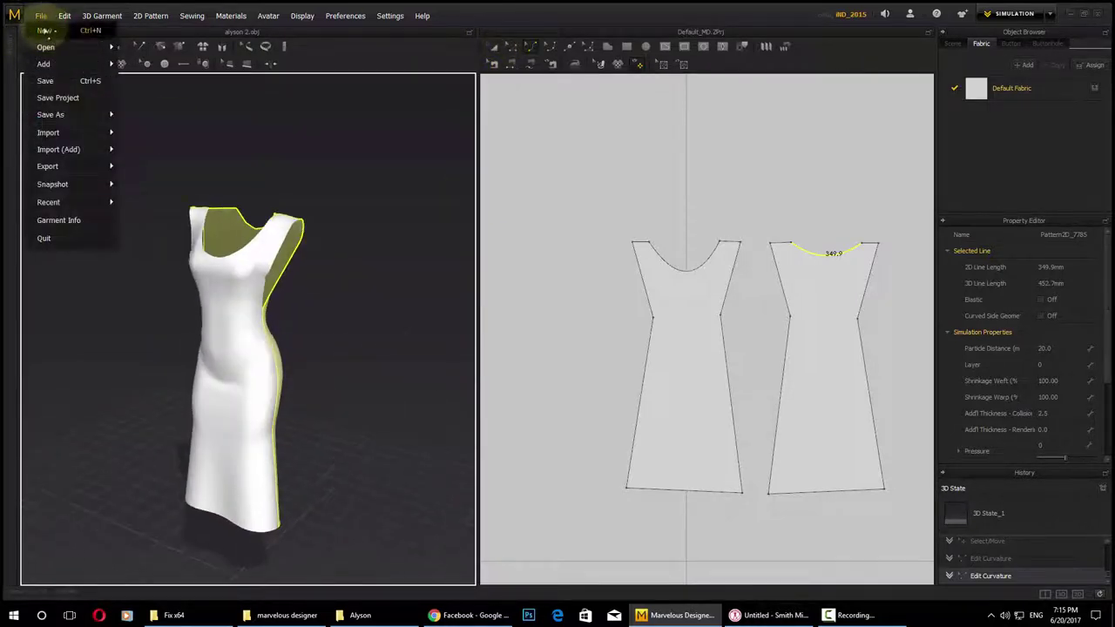
pyautogui.click(162, 139)
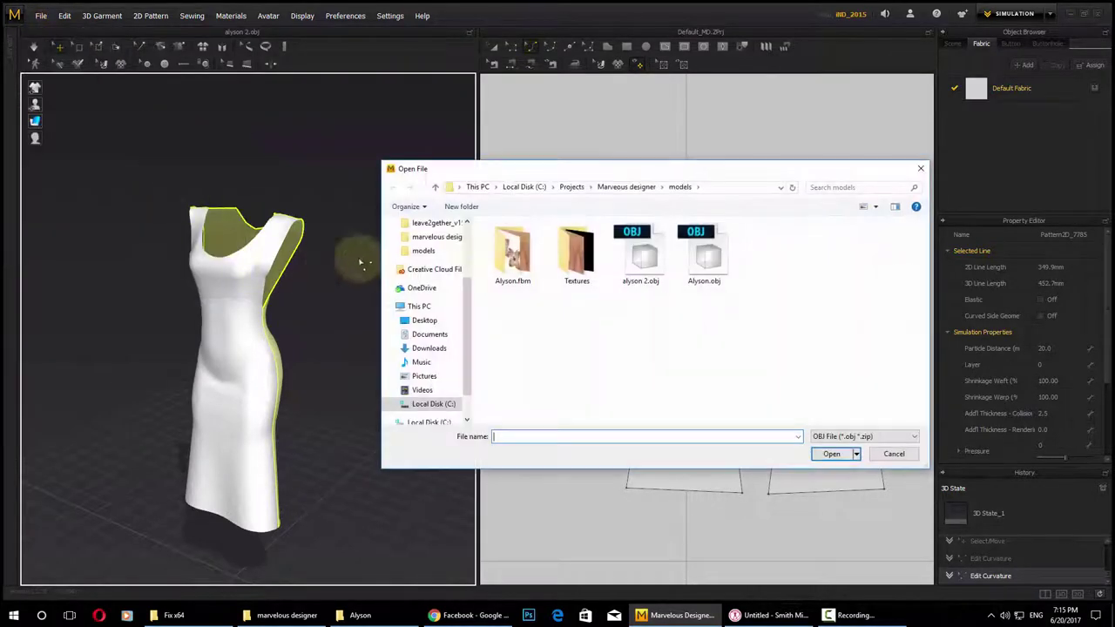
pyautogui.doubleClick(644, 259)
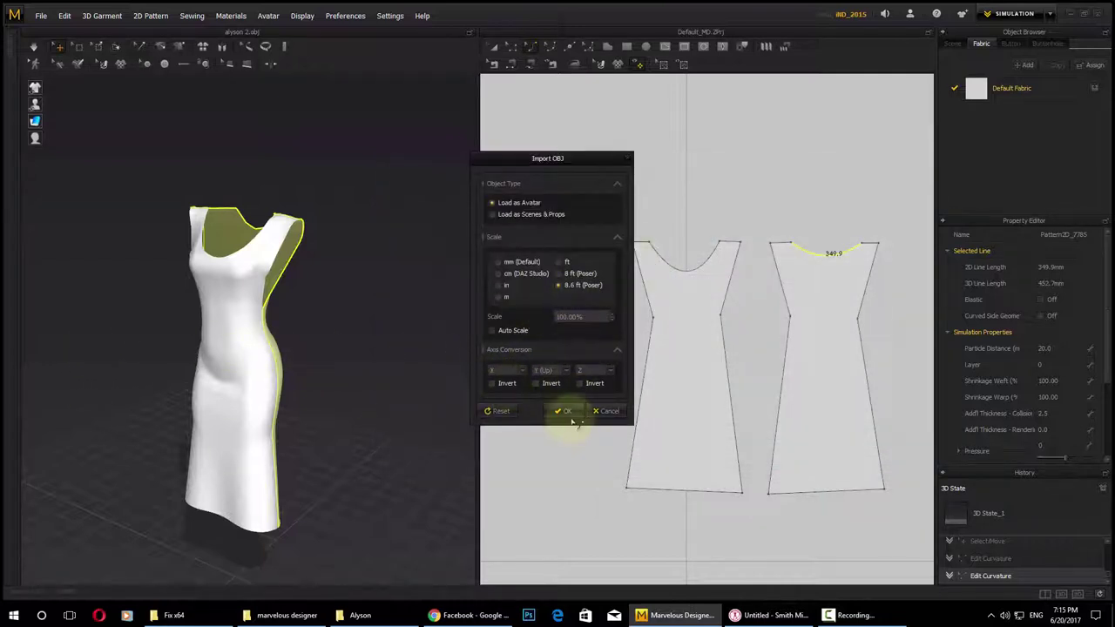
pyautogui.click(568, 411)
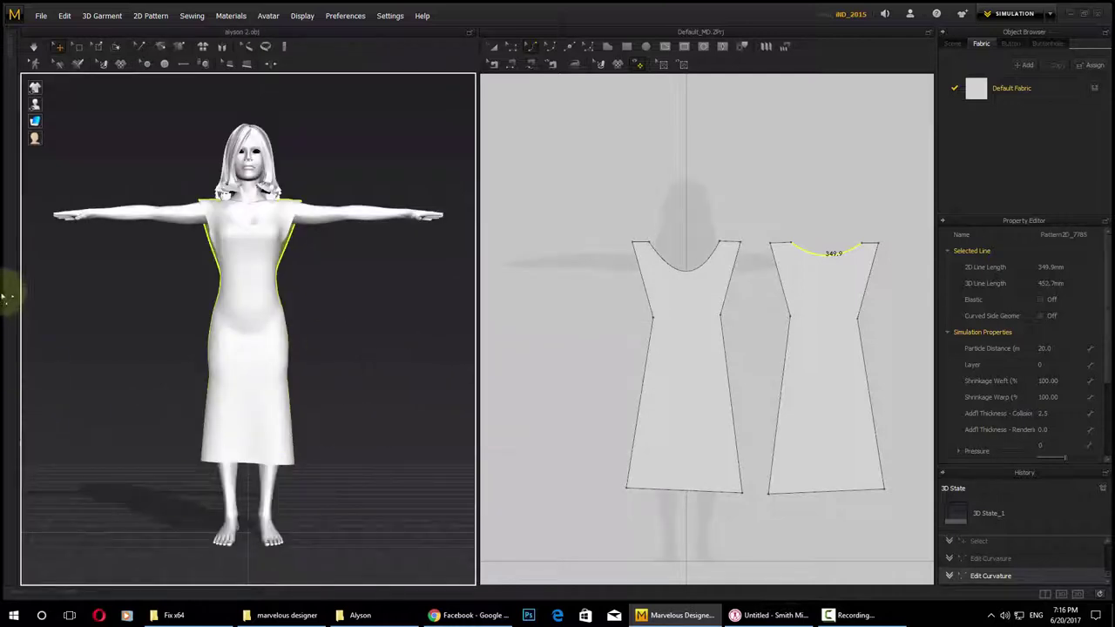
# Simulate the dress on the avatar so the reshaped back neckline drapes, and inspect it from behind.
pyautogui.moveTo(162, 299); pyautogui.dragTo(15, 340, button='right')
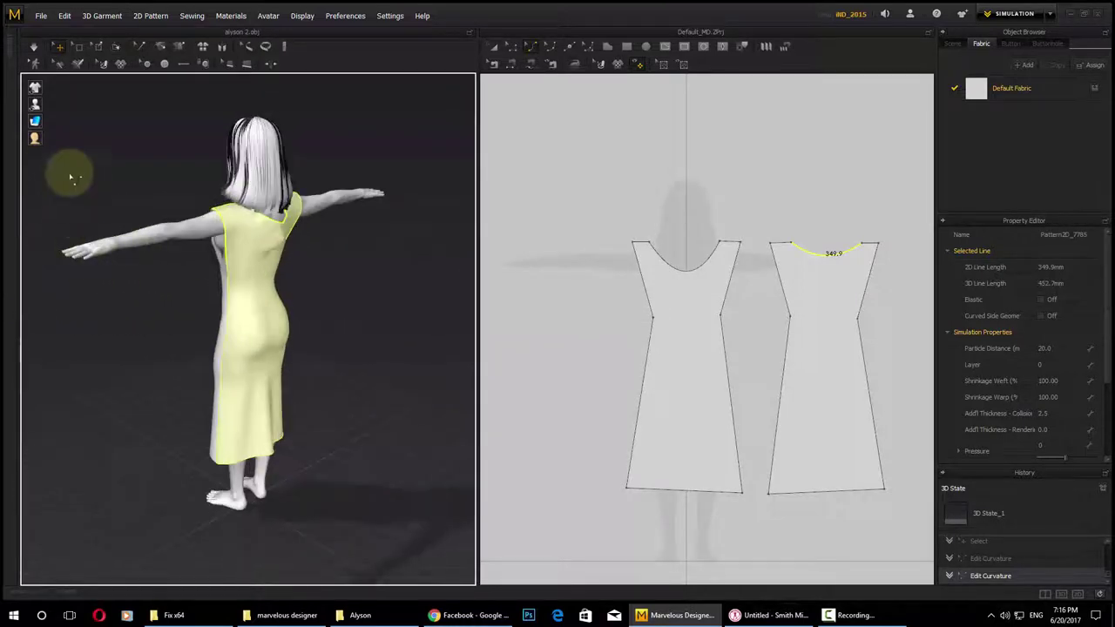
pyautogui.moveTo(72, 177); pyautogui.dragTo(99, 326, button='right')
pyautogui.press('space')
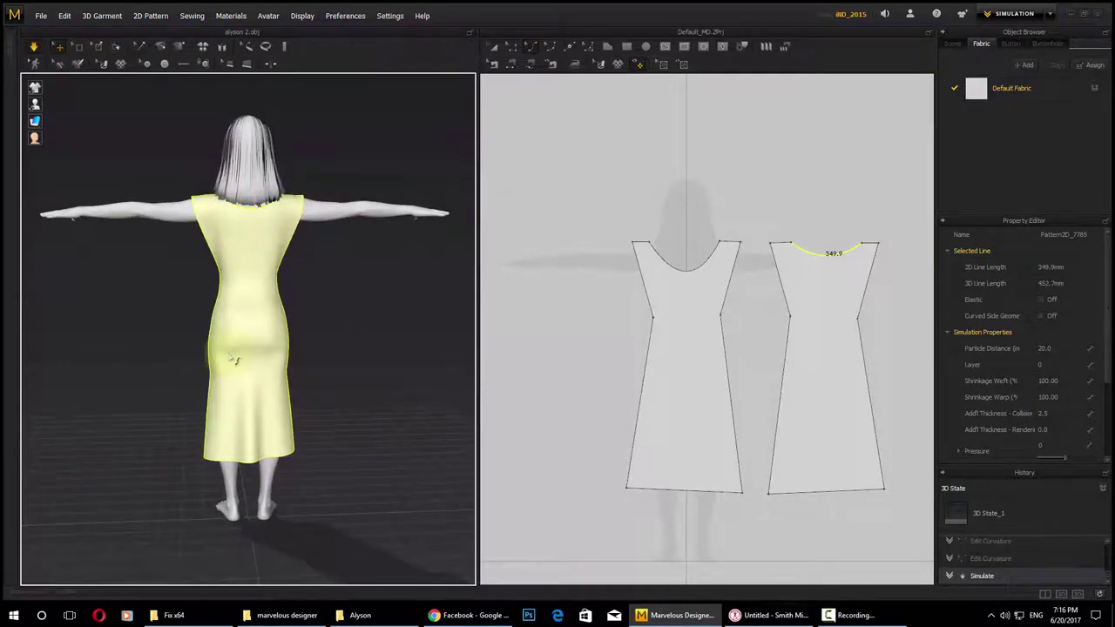
pyautogui.moveTo(159, 392); pyautogui.dragTo(261, 305, button='right')
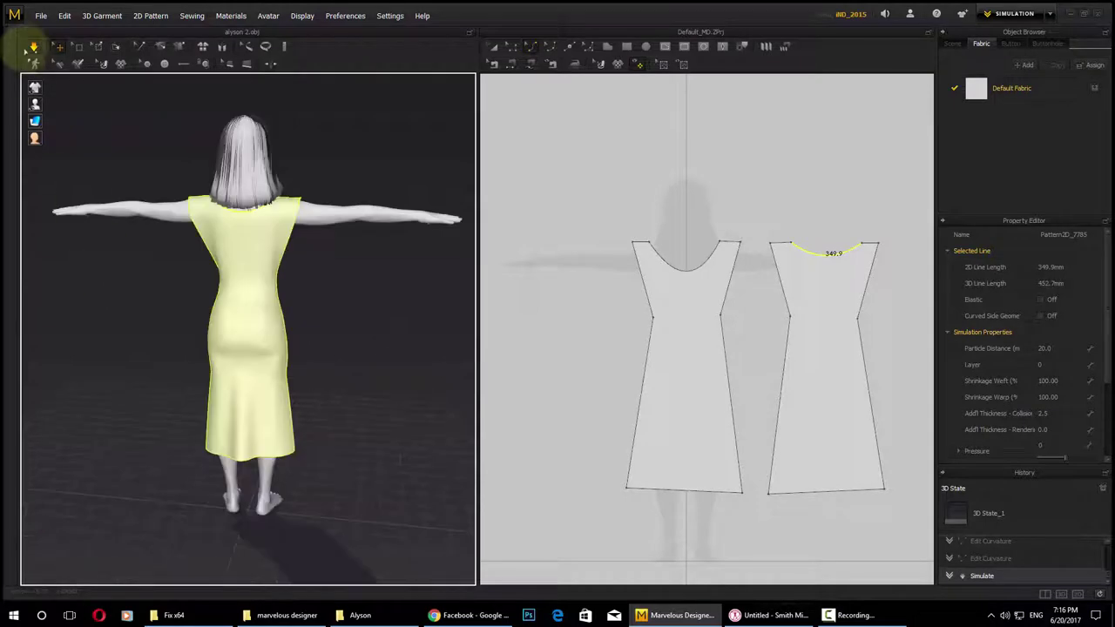
# Delete all avatars so that only the dress remains in the 3D scene.
pyautogui.click(268, 16)
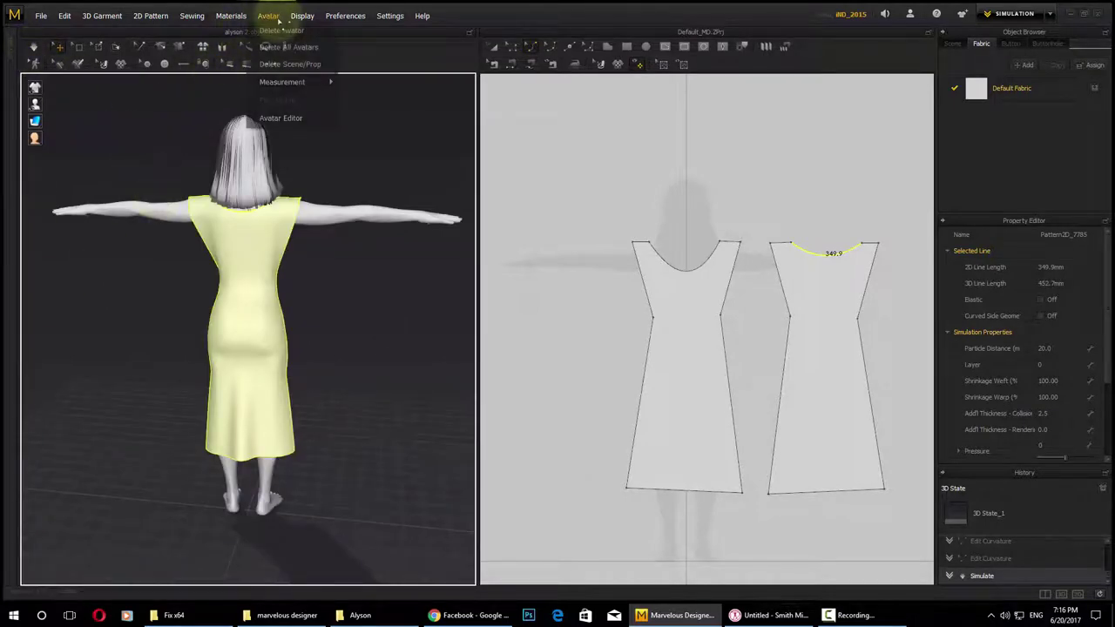
pyautogui.click(289, 47)
pyautogui.moveTo(242, 398); pyautogui.dragTo(357, 400, button='right')
# Export the dress as FBX over the existing simple dress.fbx, as a single welded, thin object at mm scale.
pyautogui.click(39, 18)
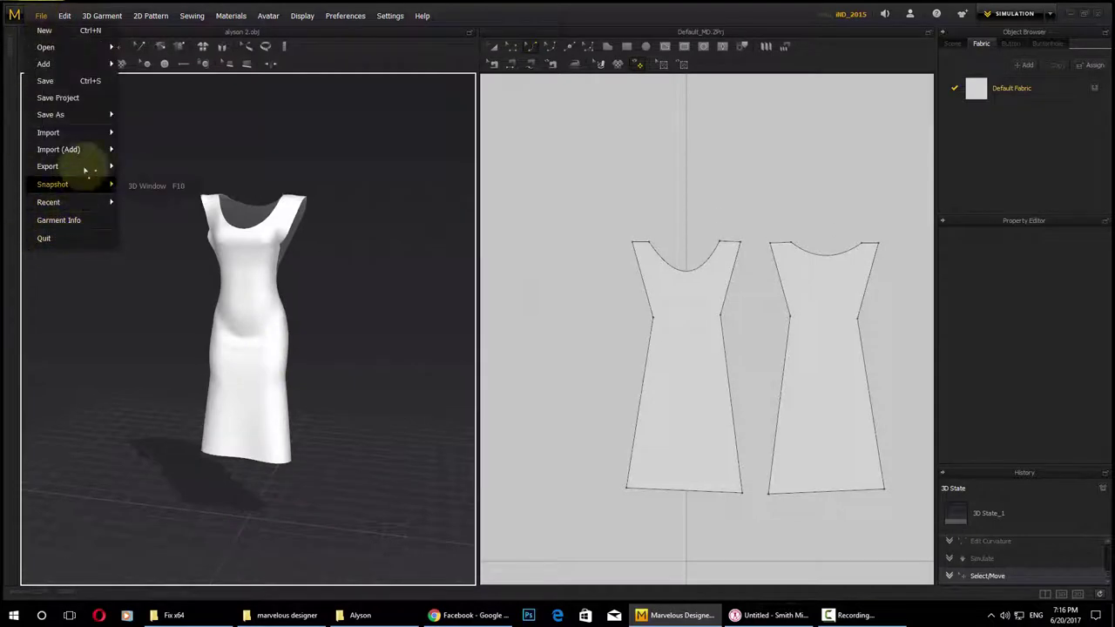
pyautogui.moveTo(105, 138)
pyautogui.moveTo(95, 176)
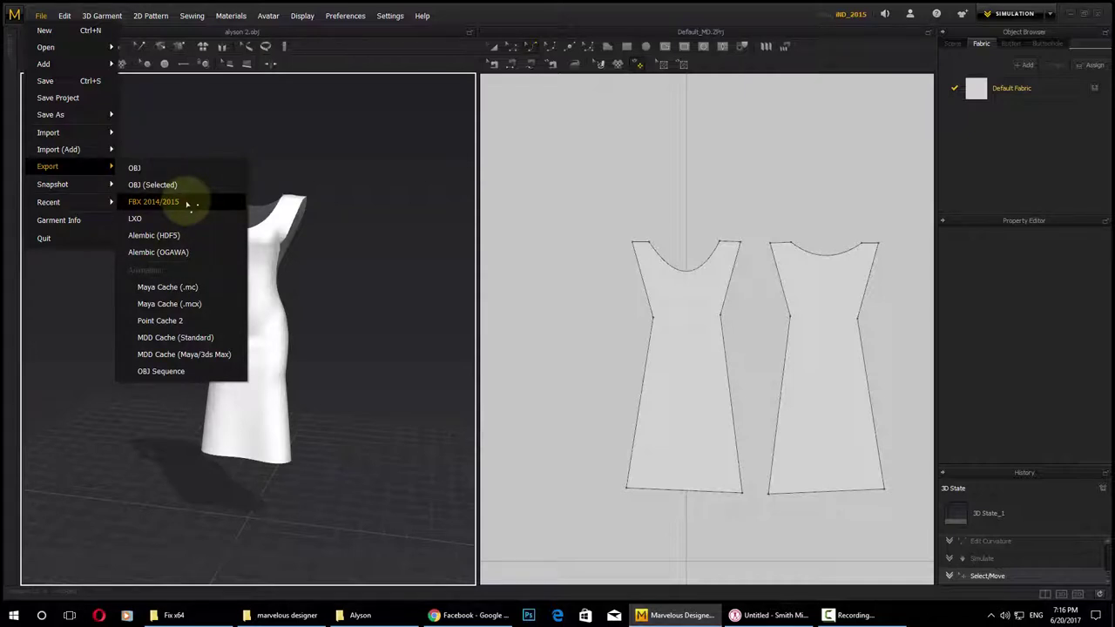
pyautogui.click(153, 201)
pyautogui.click(540, 258)
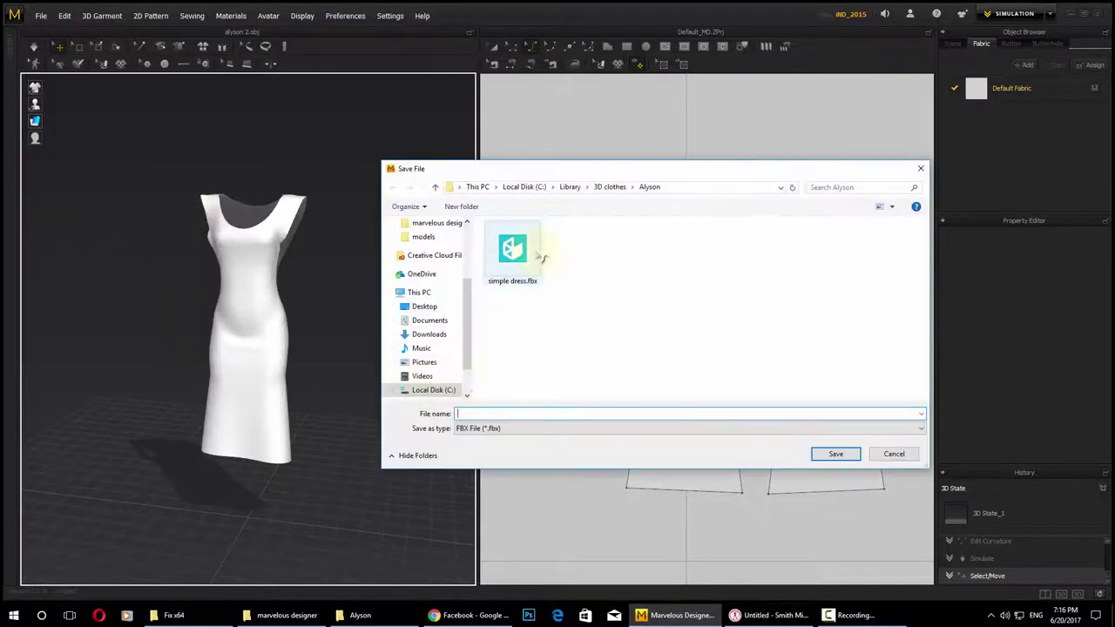
pyautogui.doubleClick(540, 258)
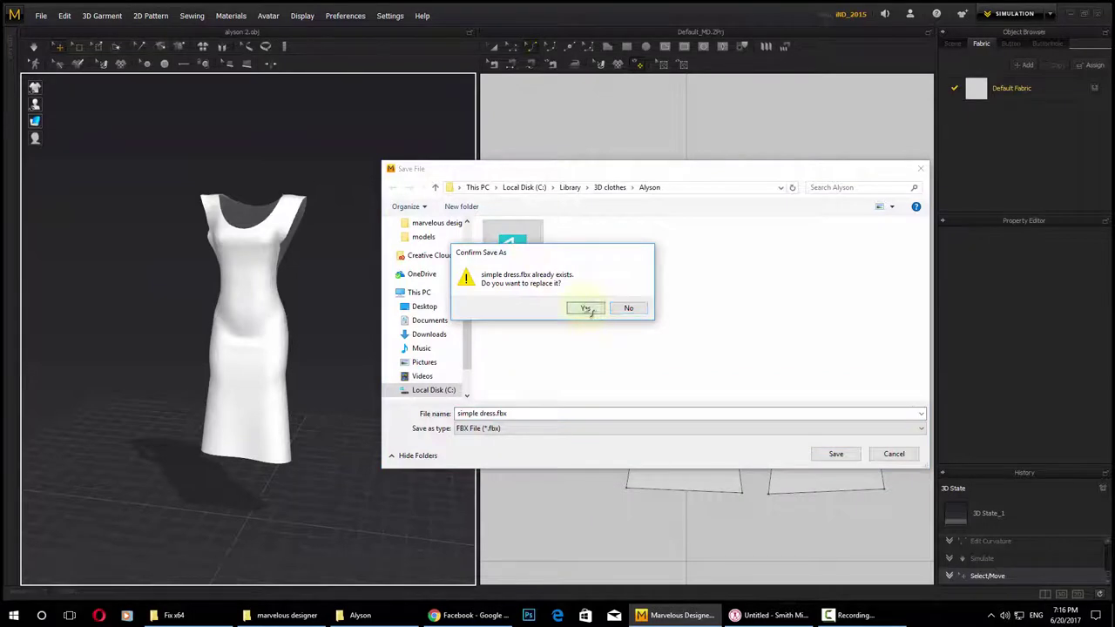
pyautogui.click(587, 308)
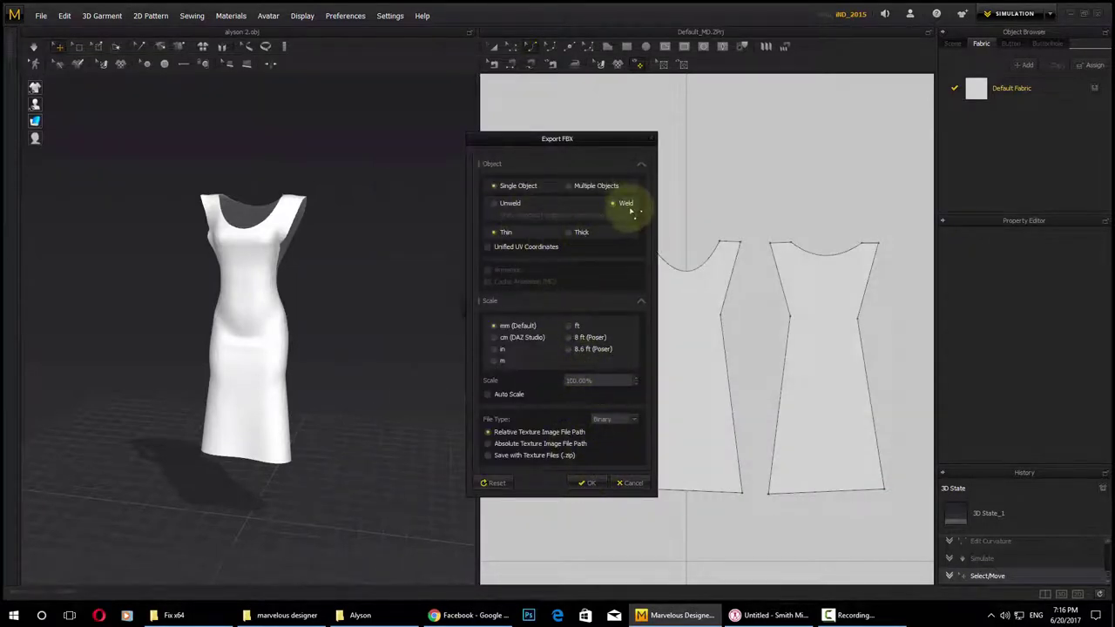
pyautogui.click(589, 485)
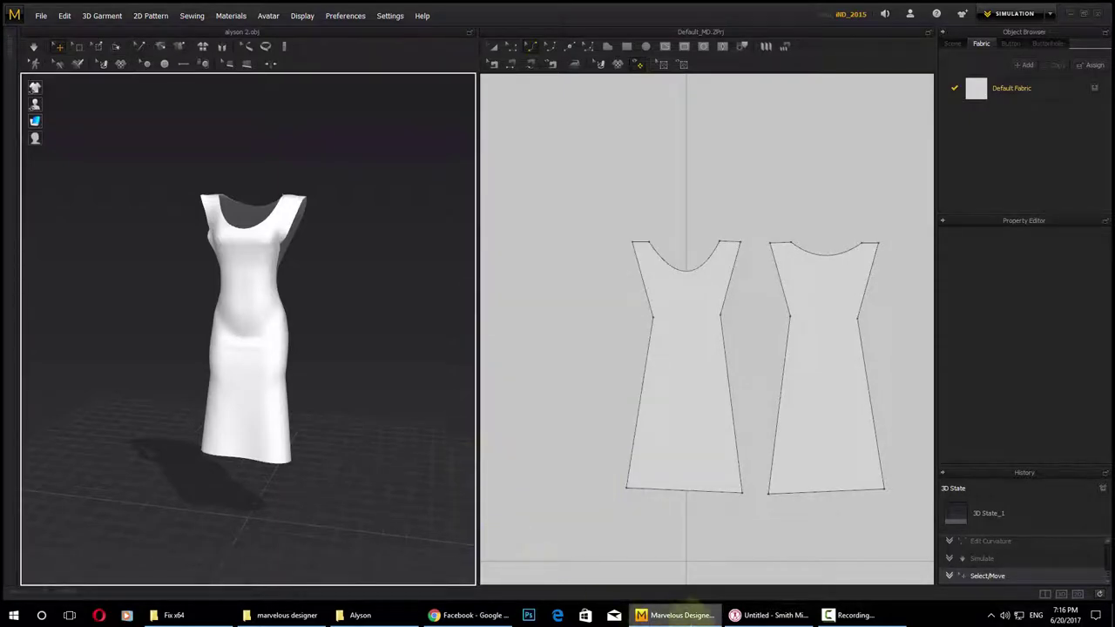
# Switch to Poser and delete the old simple dress from the scene at frame 1.
pyautogui.click(762, 615)
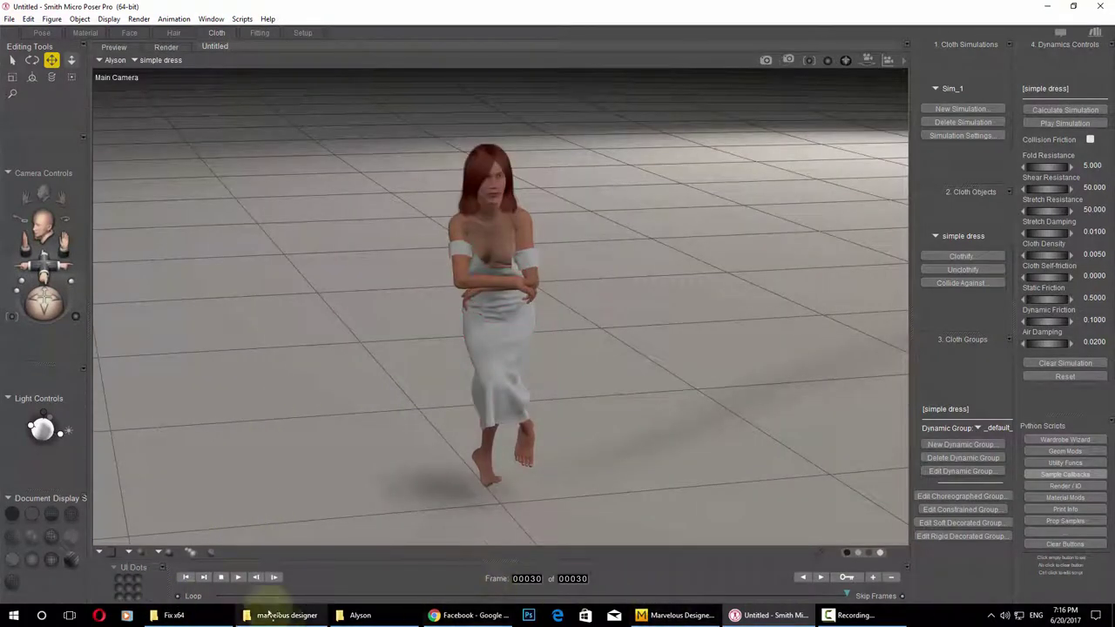
pyautogui.click(185, 578)
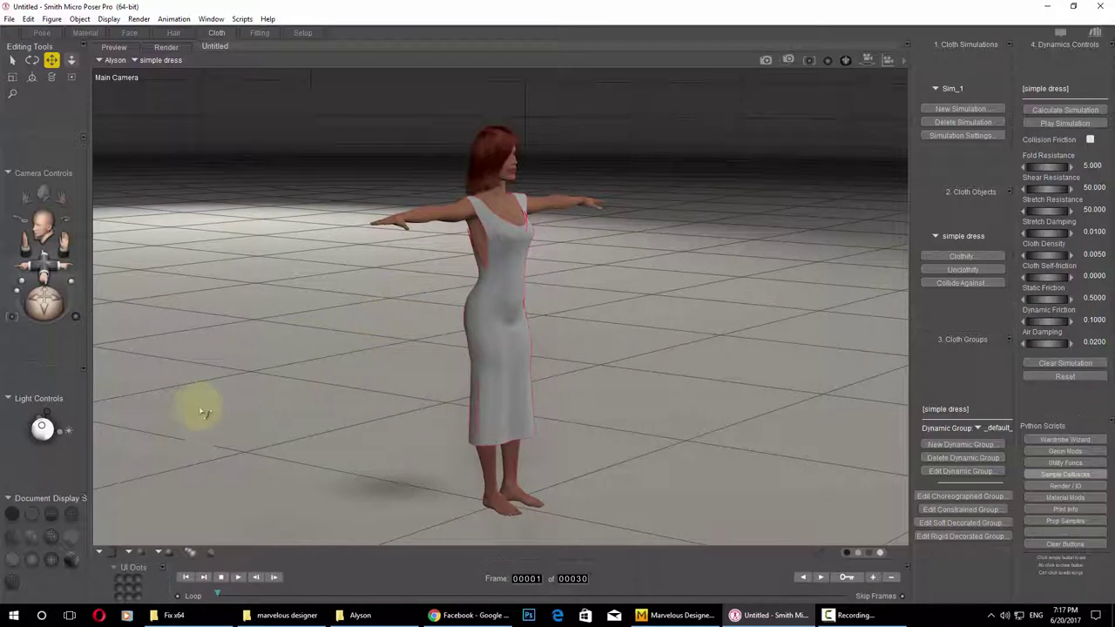
pyautogui.press('Delete')
pyautogui.press('Return')
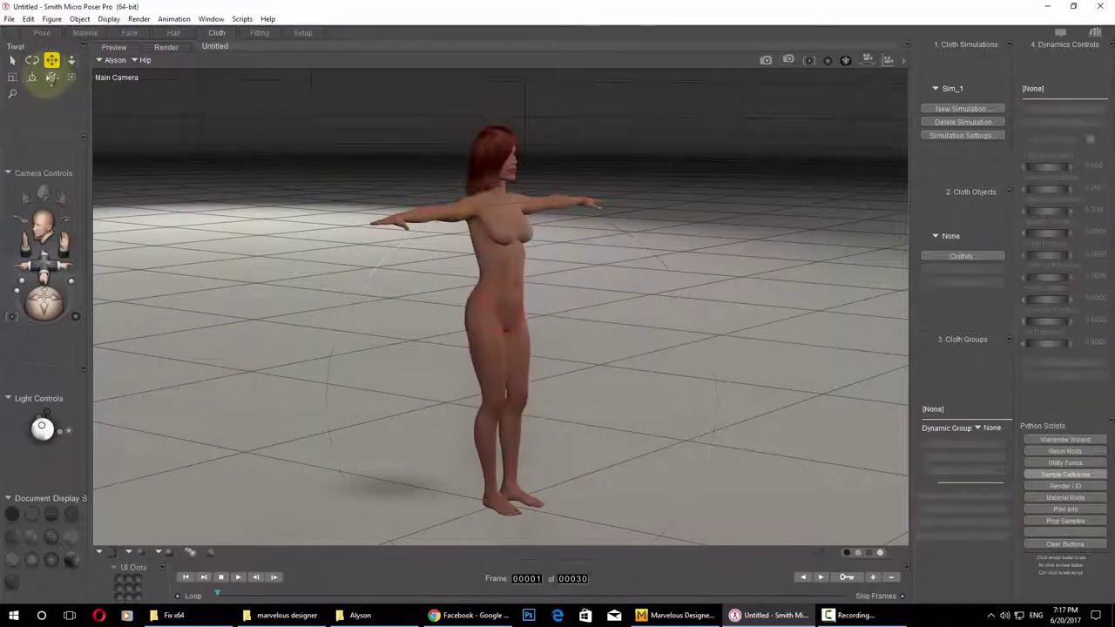
# Import the updated simple dress FBX file with a geometry scale of 100.
pyautogui.click(9, 18)
pyautogui.moveTo(157, 130)
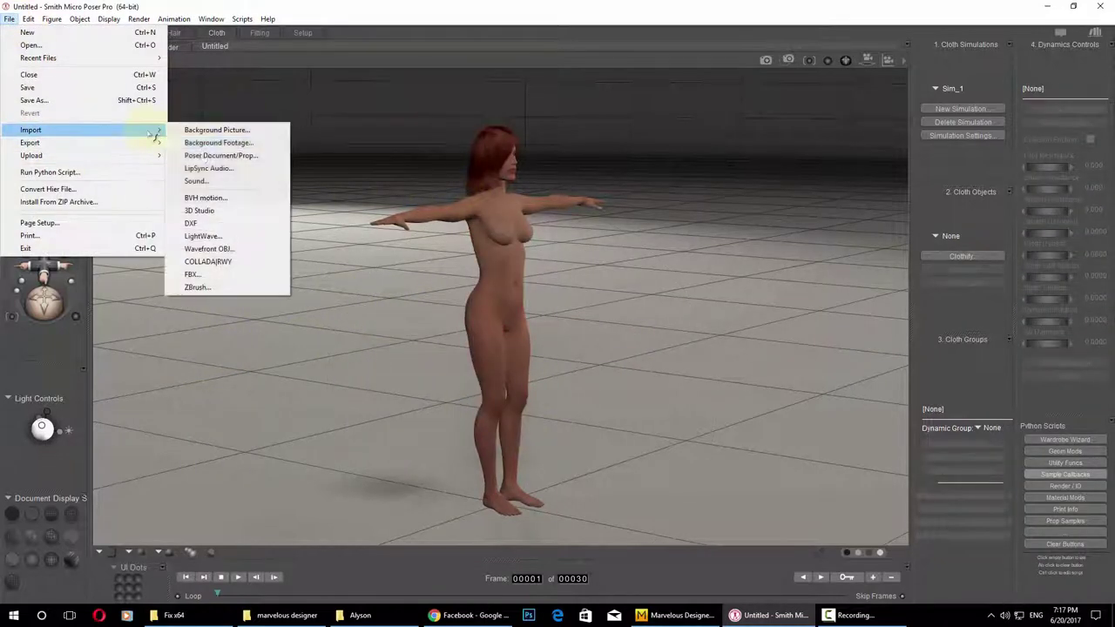
pyautogui.click(231, 274)
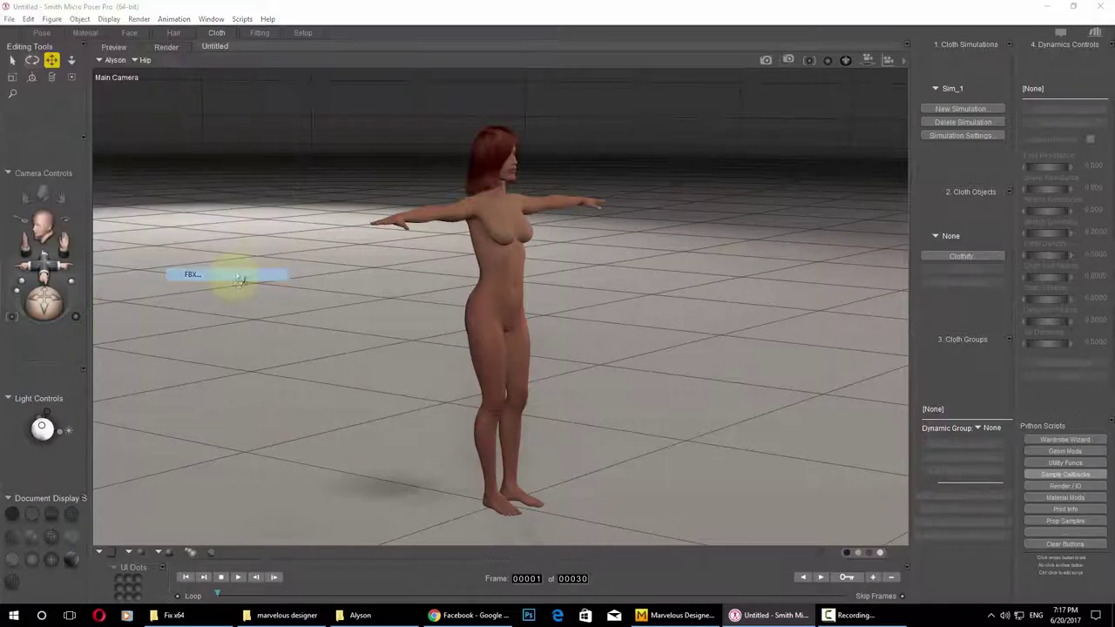
pyautogui.click(137, 132)
pyautogui.click(573, 411)
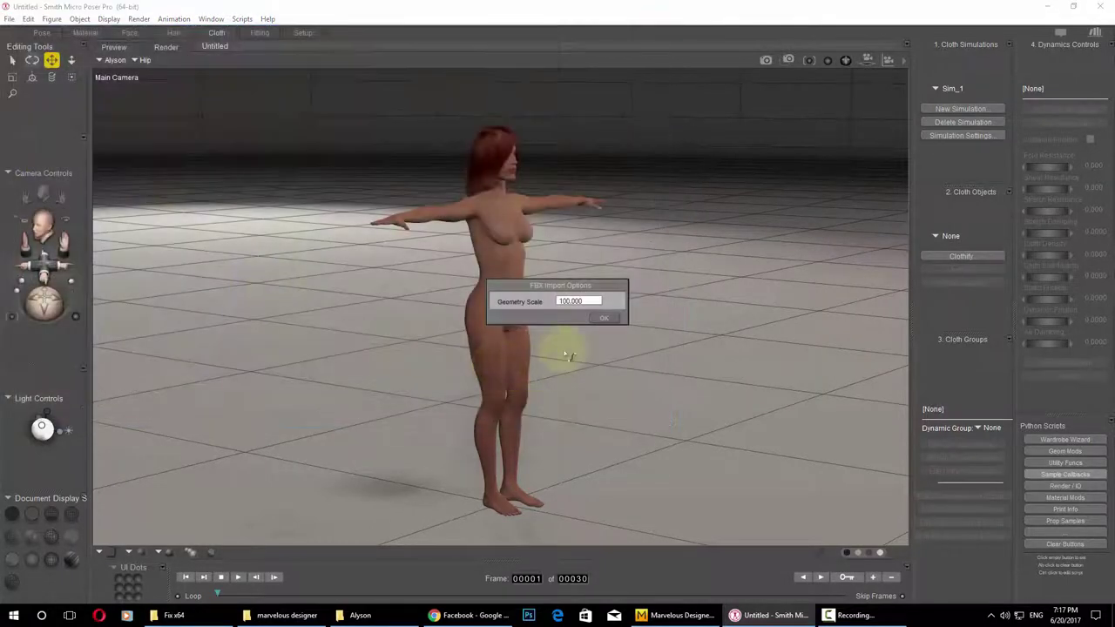
pyautogui.click(603, 324)
pyautogui.click(479, 354)
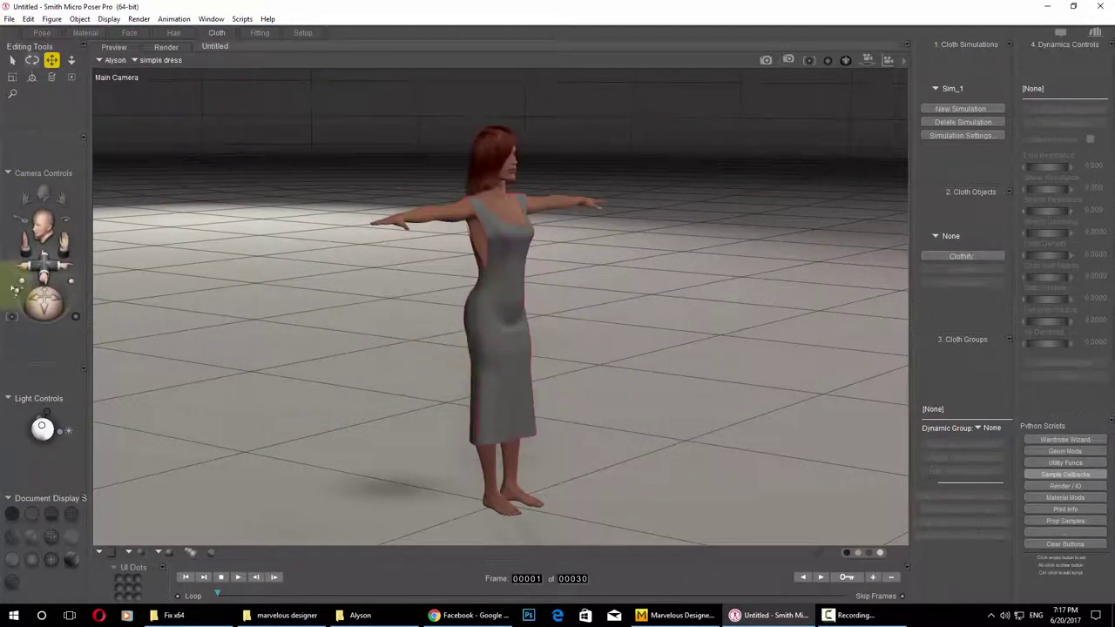
# Clothify the newly imported simple dress in Sim_1.
pyautogui.moveTo(11, 304); pyautogui.dragTo(38, 295)
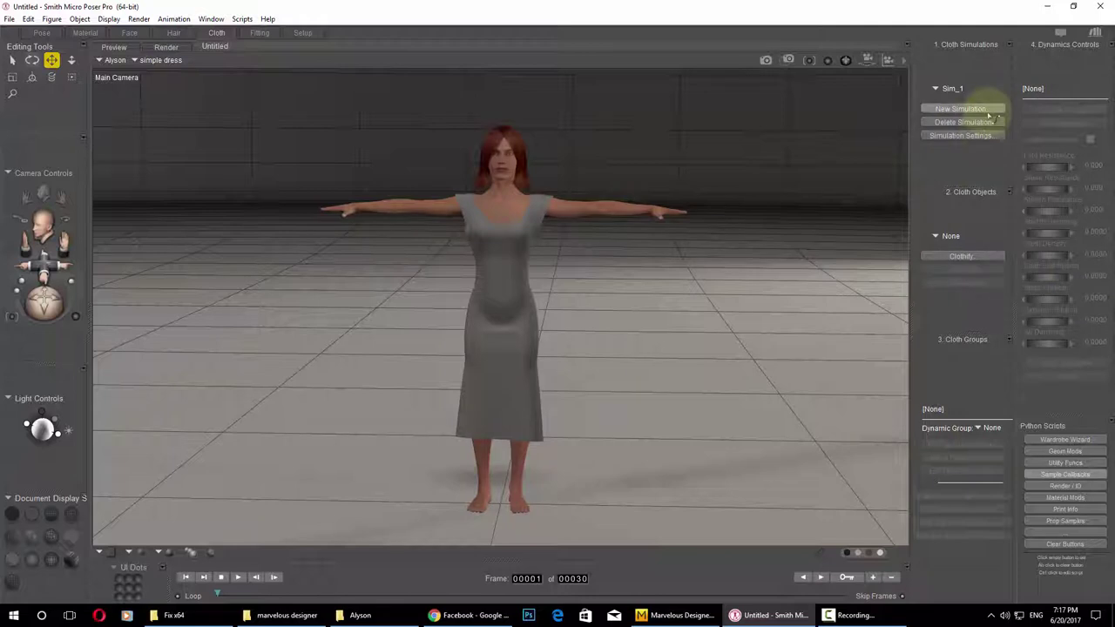
pyautogui.click(985, 256)
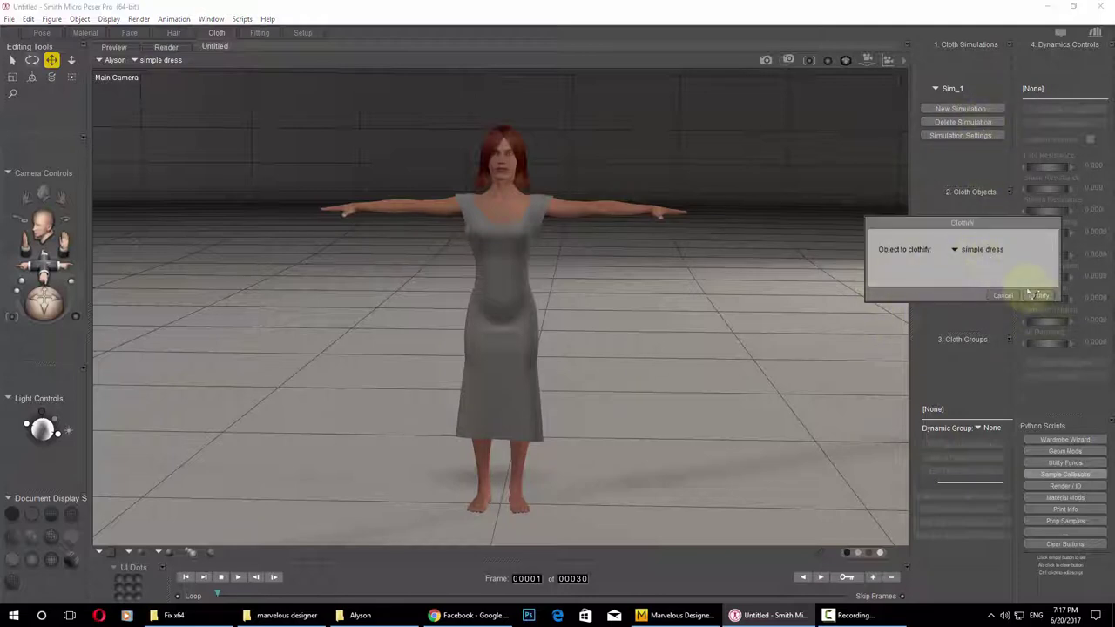
pyautogui.click(1038, 295)
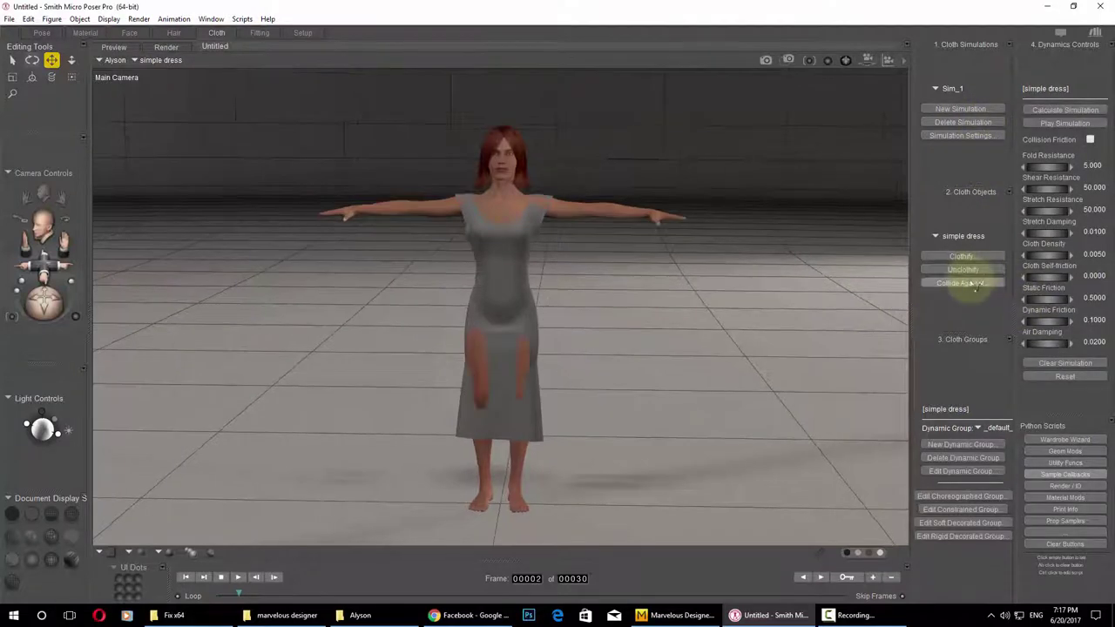
# Set the dress to collide against Alyson with draping started from the zero pose, and return to frame 1.
pyautogui.click(974, 279)
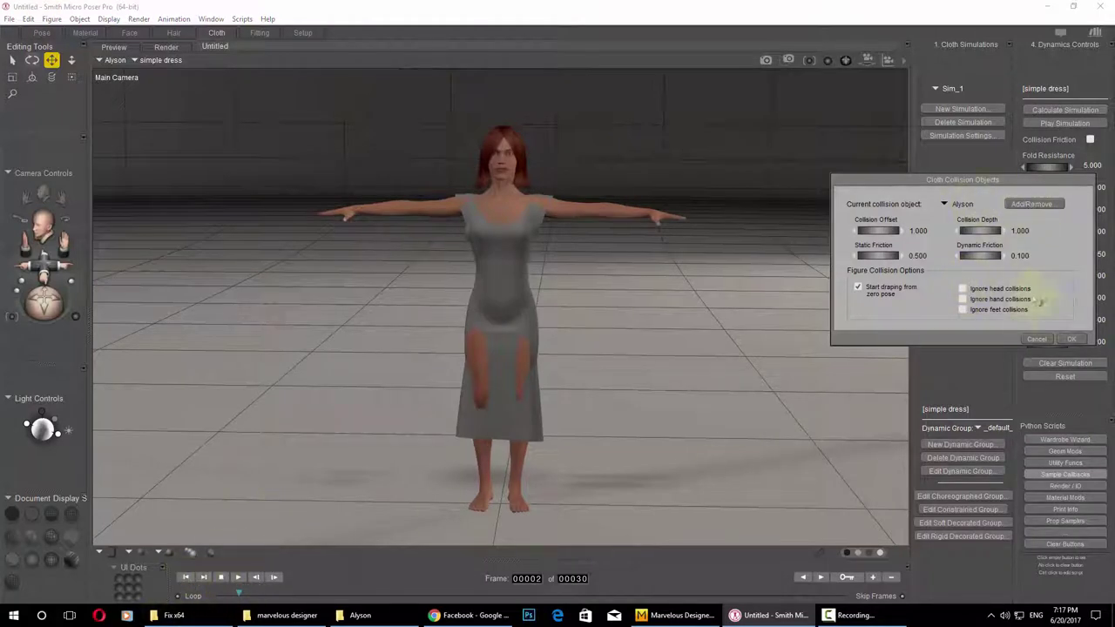
pyautogui.click(1073, 340)
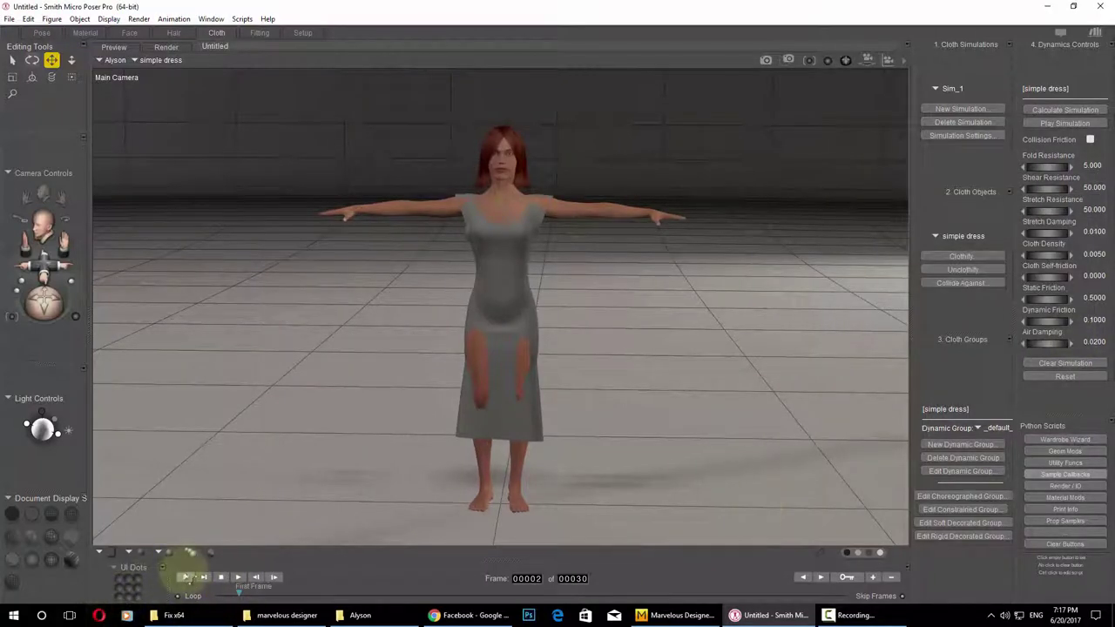
pyautogui.click(186, 577)
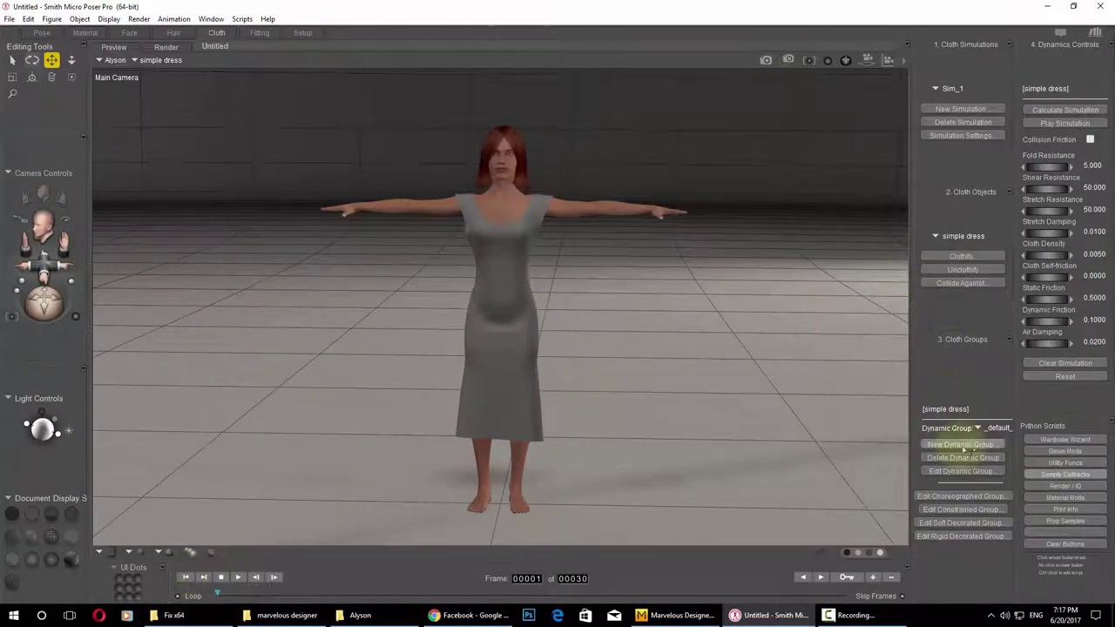
pyautogui.click(963, 283)
pyautogui.click(1036, 339)
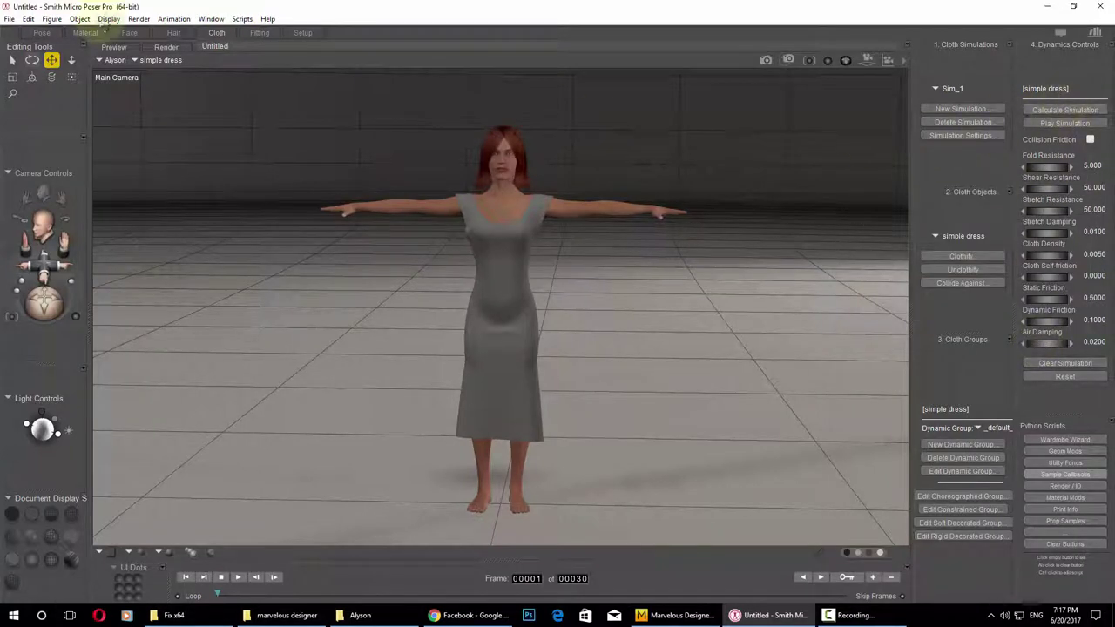
# Calculate the cloth simulation and render the posed figure in the draped dress at frame 30.
pyautogui.click(1065, 110)
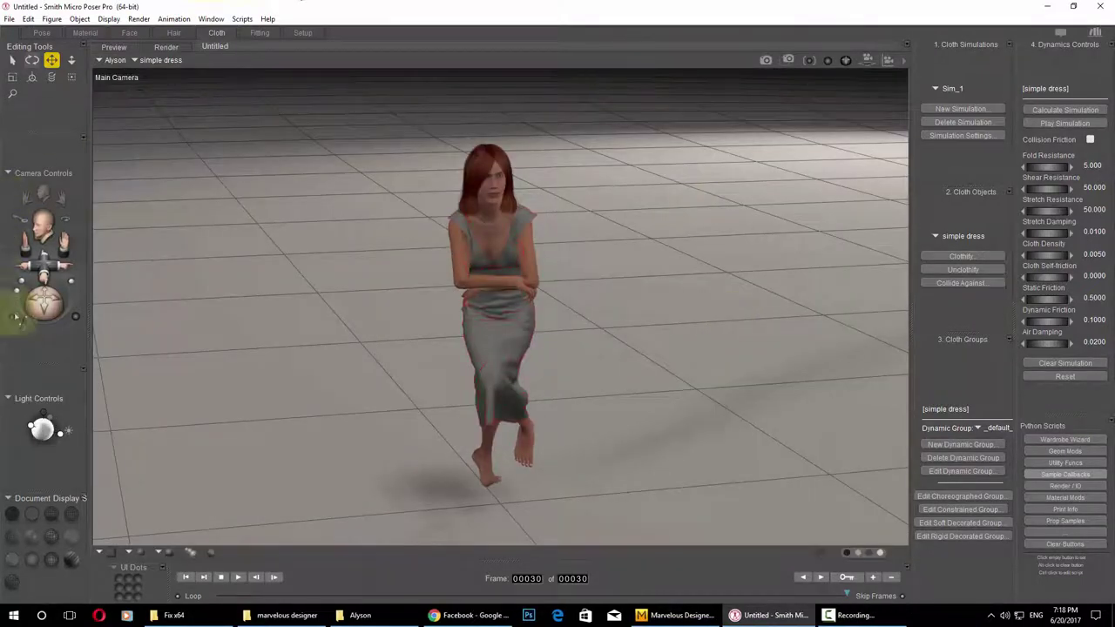
pyautogui.moveTo(42, 303); pyautogui.dragTo(154, 244)
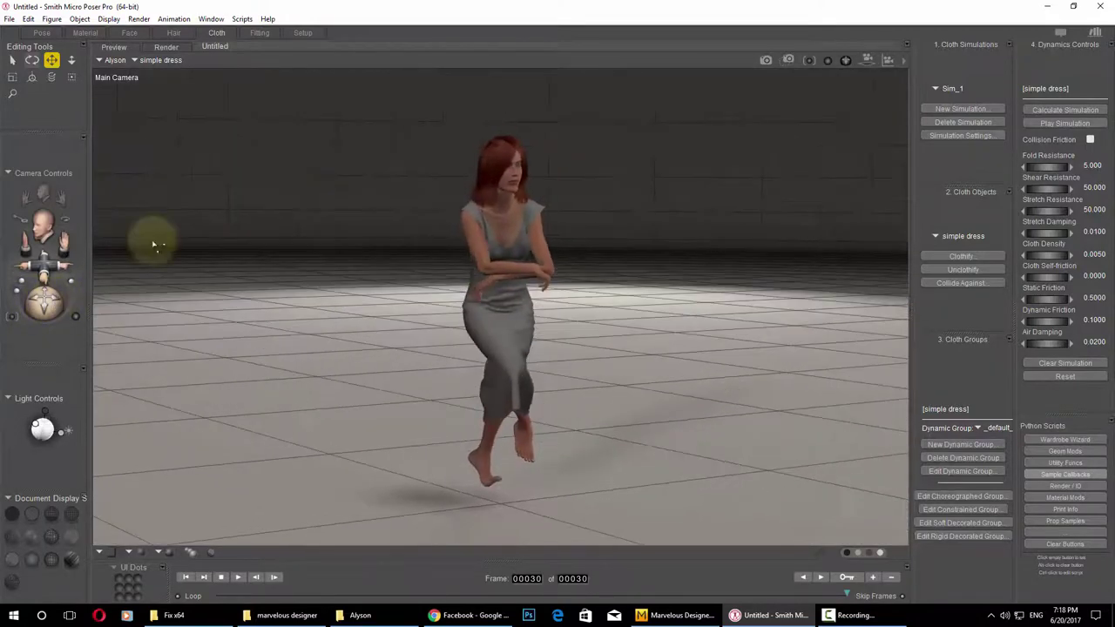
pyautogui.click(766, 61)
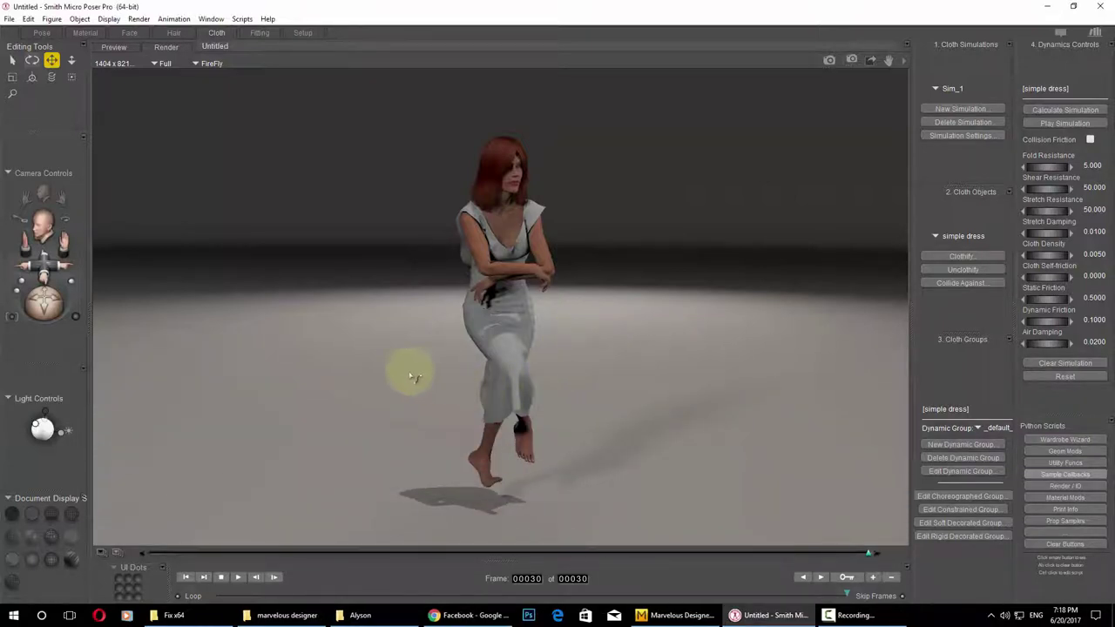
pyautogui.moveTo(42, 294); pyautogui.dragTo(42, 296)
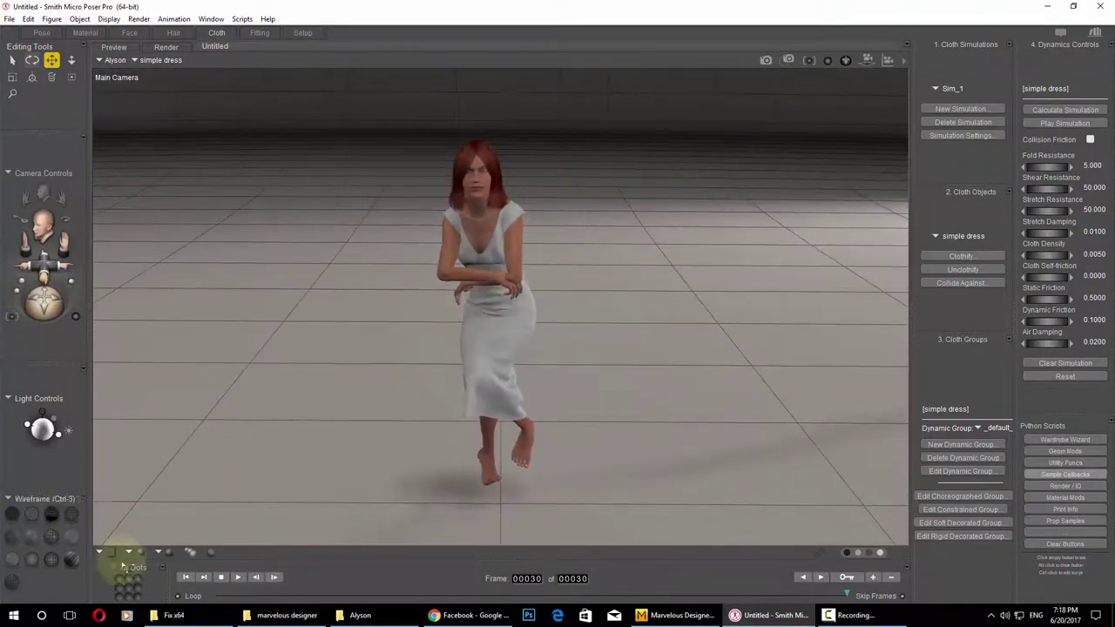
# Play back the draped dress animation and return to the first frame.
pyautogui.click(253, 576)
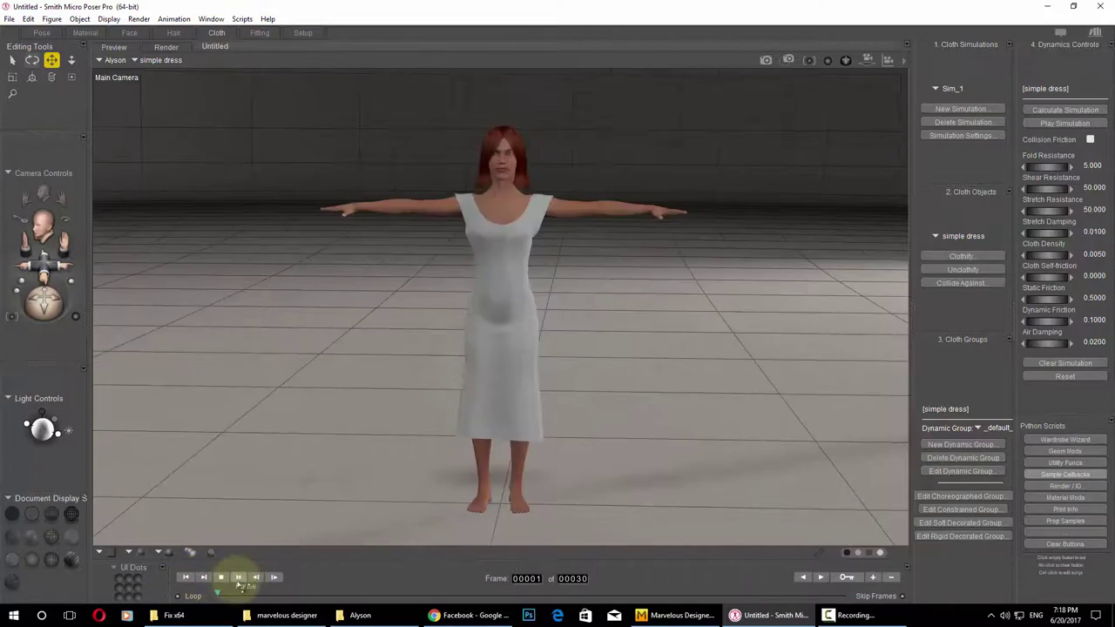
pyautogui.click(238, 577)
pyautogui.click(185, 578)
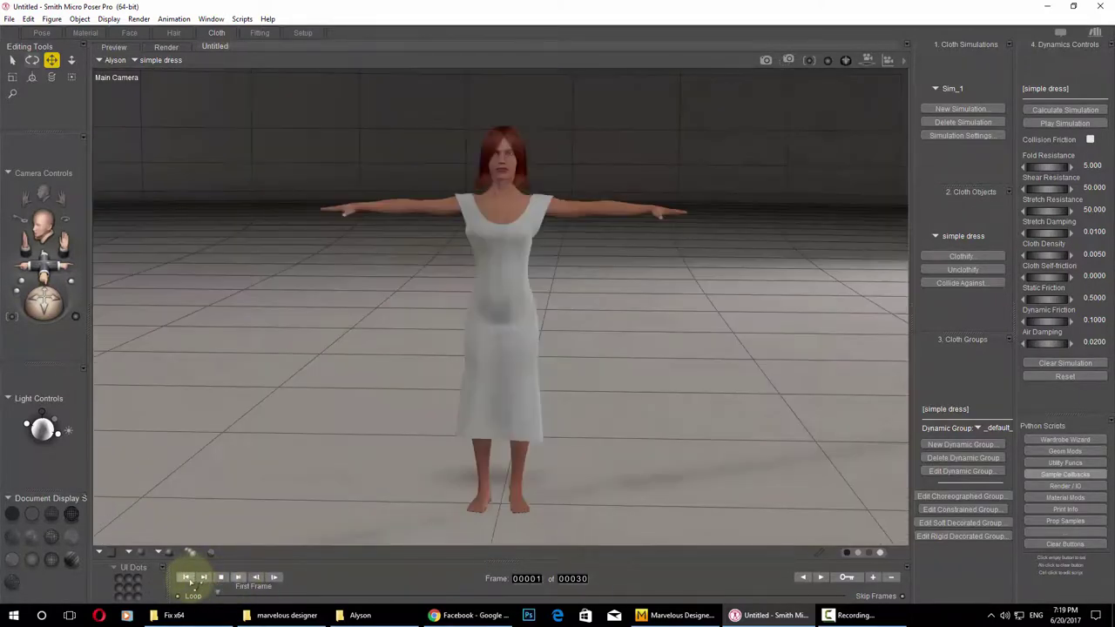
# Select the Main Camera, turn off its Animating property, and play the draped dress animation from frame 1.
pyautogui.click(160, 60)
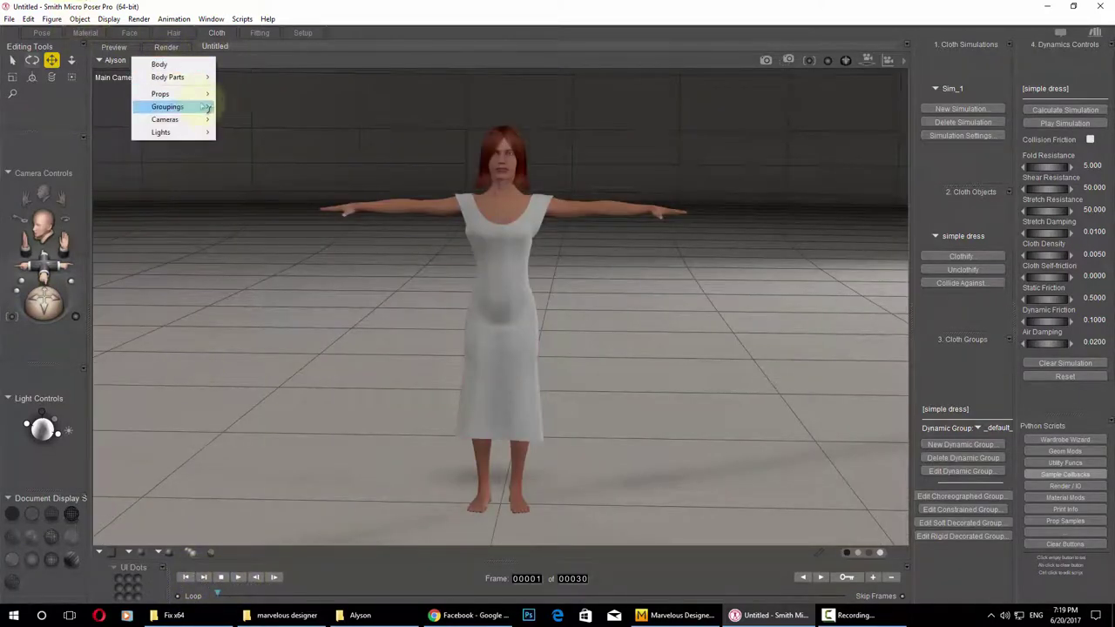
pyautogui.click(115, 59)
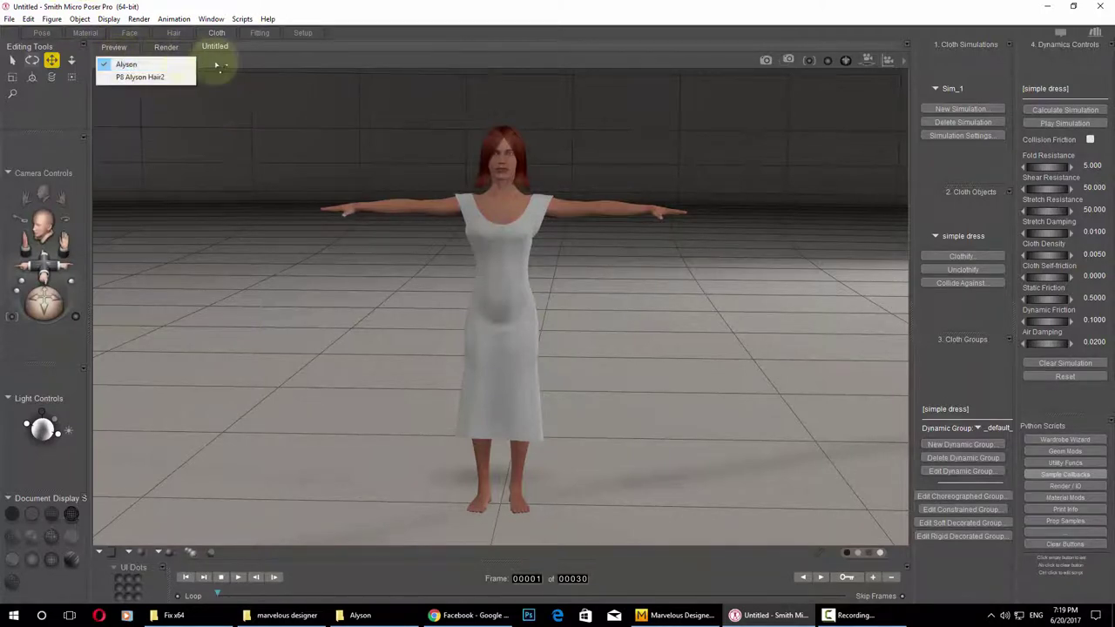
pyautogui.click(157, 59)
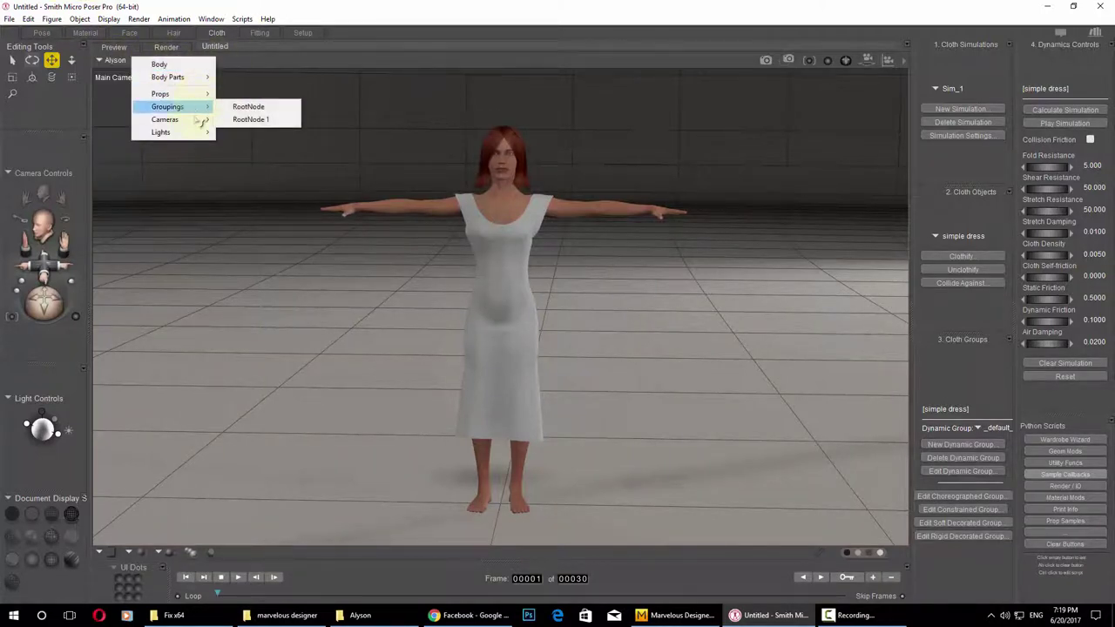
pyautogui.moveTo(202, 119)
pyautogui.click(249, 117)
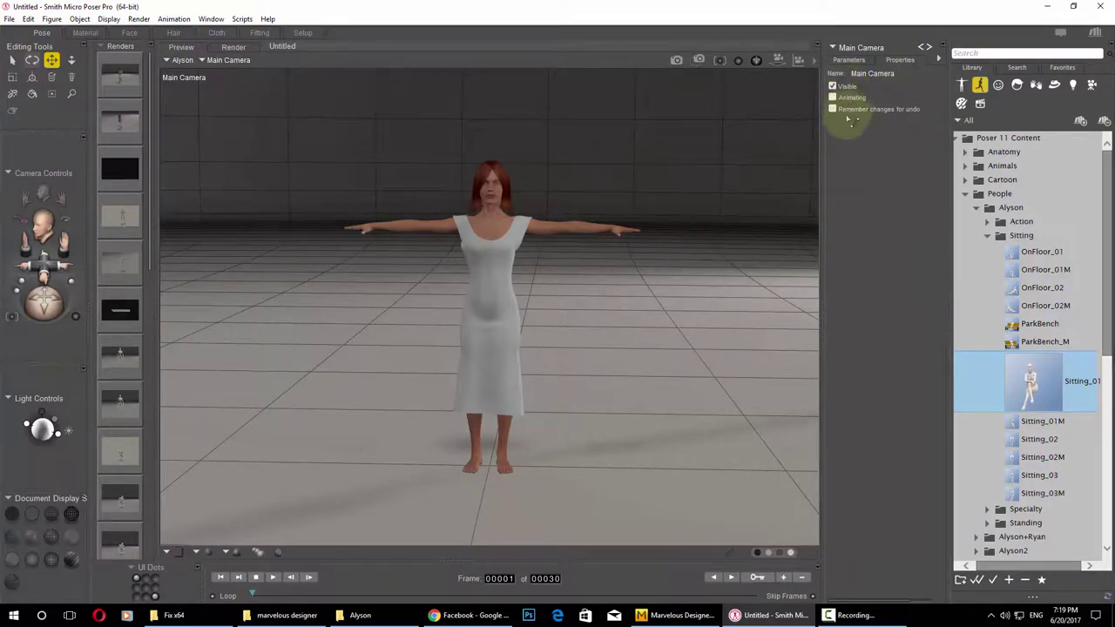
pyautogui.click(274, 578)
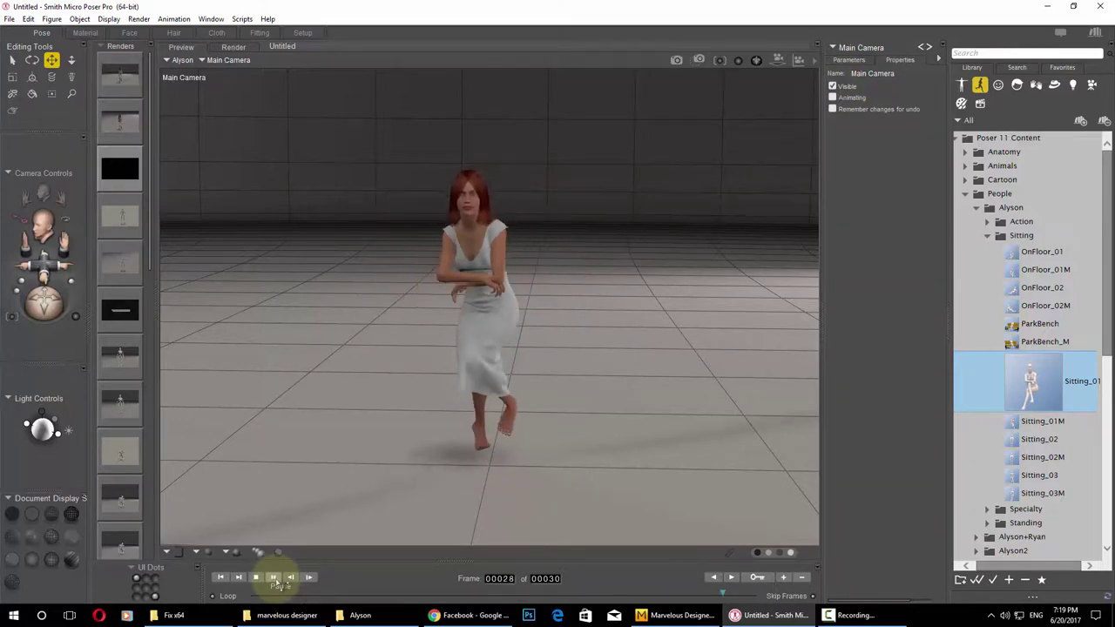